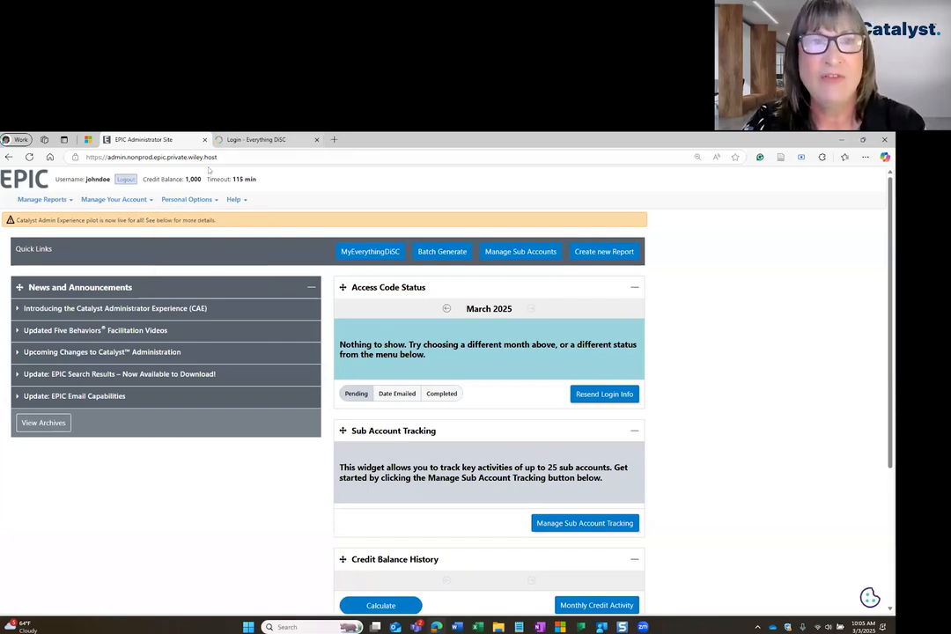
Look at the Catalyst sign-in page, then bring up EPIC's Personal Options menu
{"action": "left_click", "coordinate": [256, 140]}
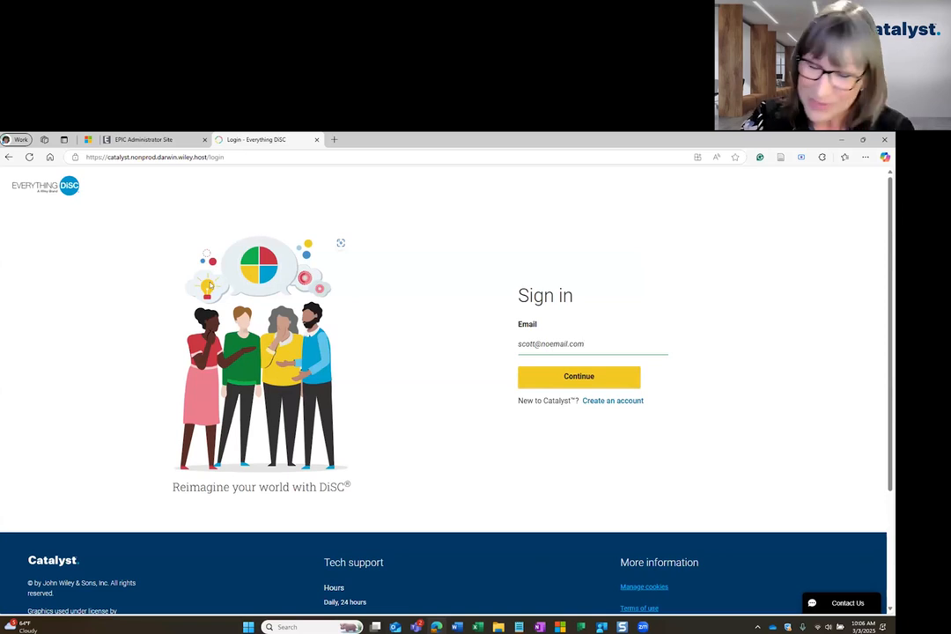
{"action": "left_click", "coordinate": [141, 140]}
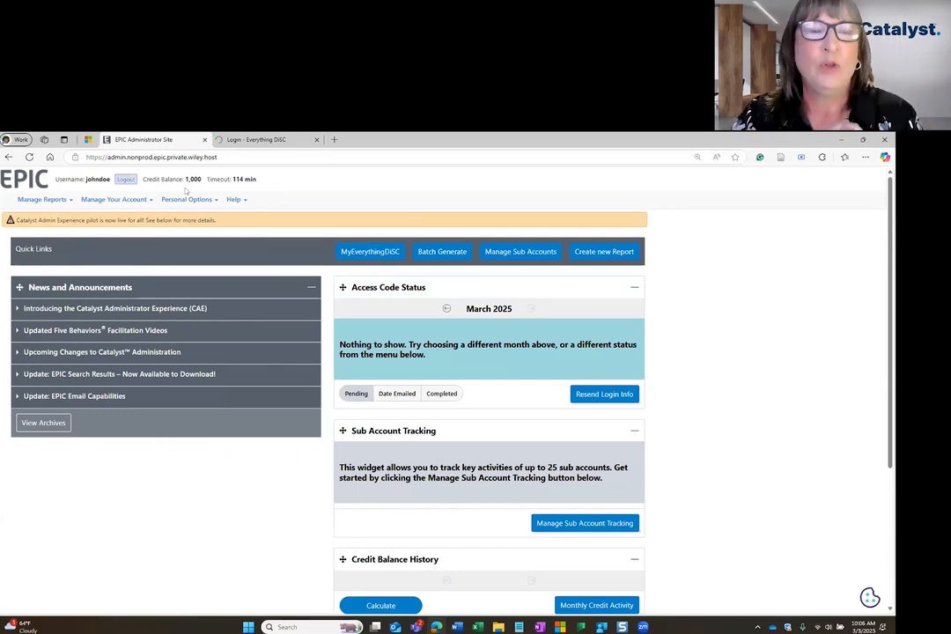
{"action": "mouse_move", "coordinate": [181, 200]}
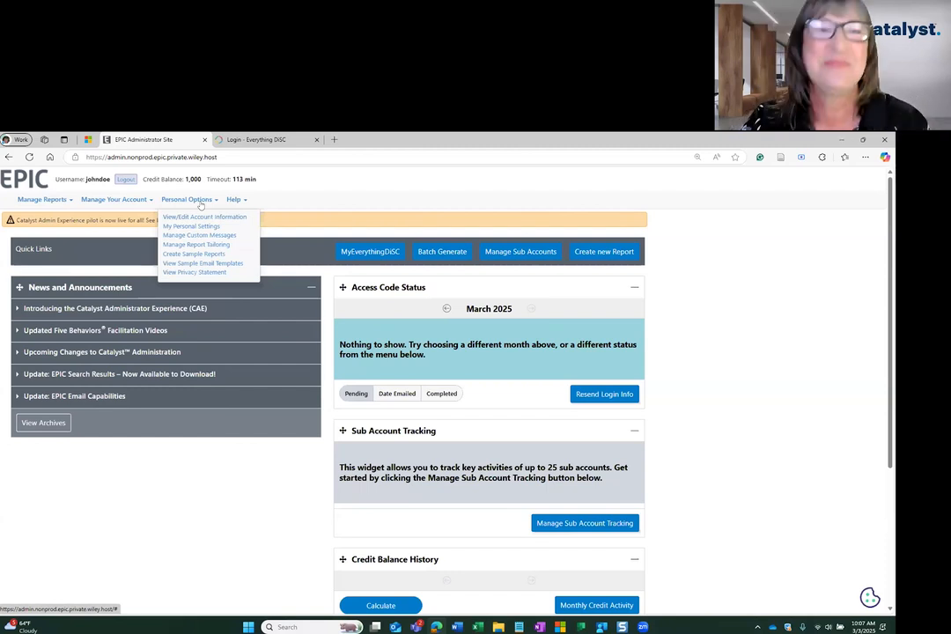
In My Personal Settings, choose the function 'Synchronize my EPIC and Catalyst users'
{"action": "left_click", "coordinate": [199, 228]}
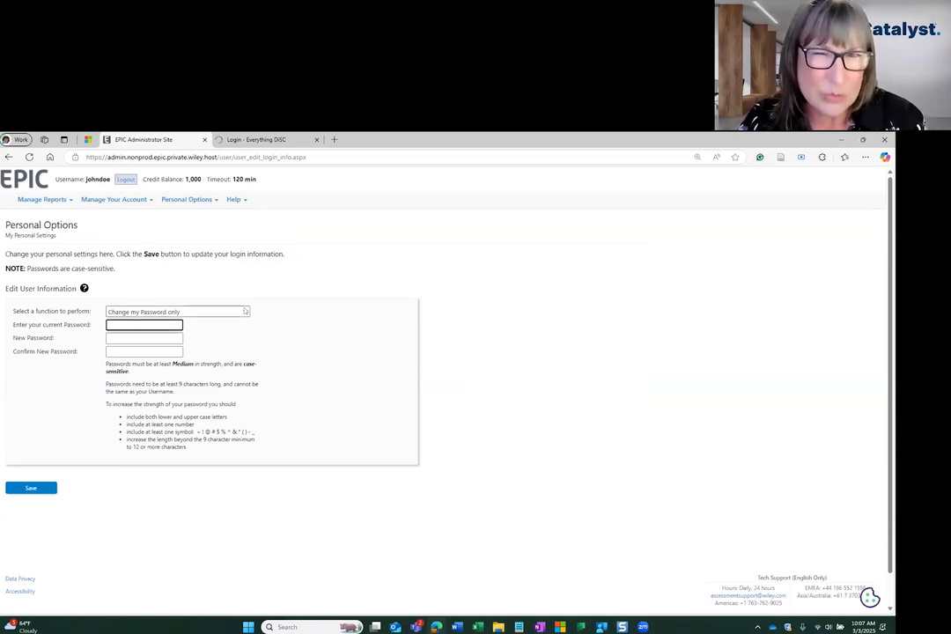
{"action": "left_click", "coordinate": [244, 311]}
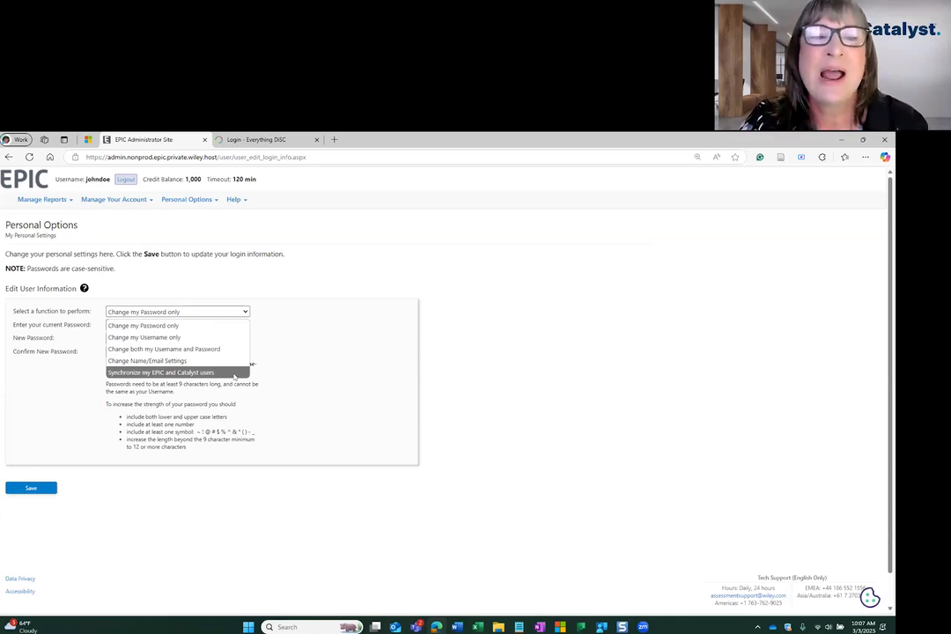
{"action": "left_click", "coordinate": [234, 373]}
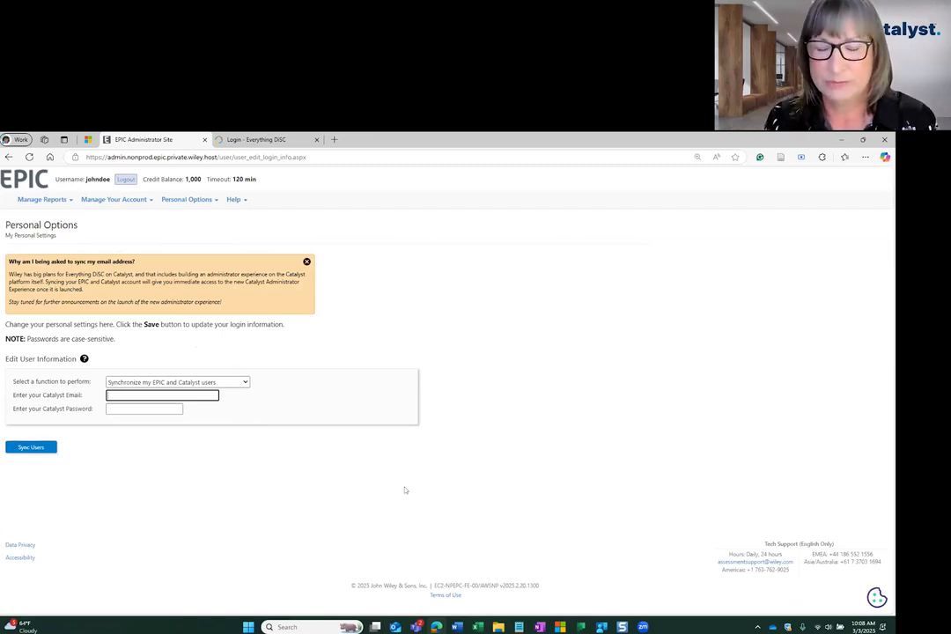
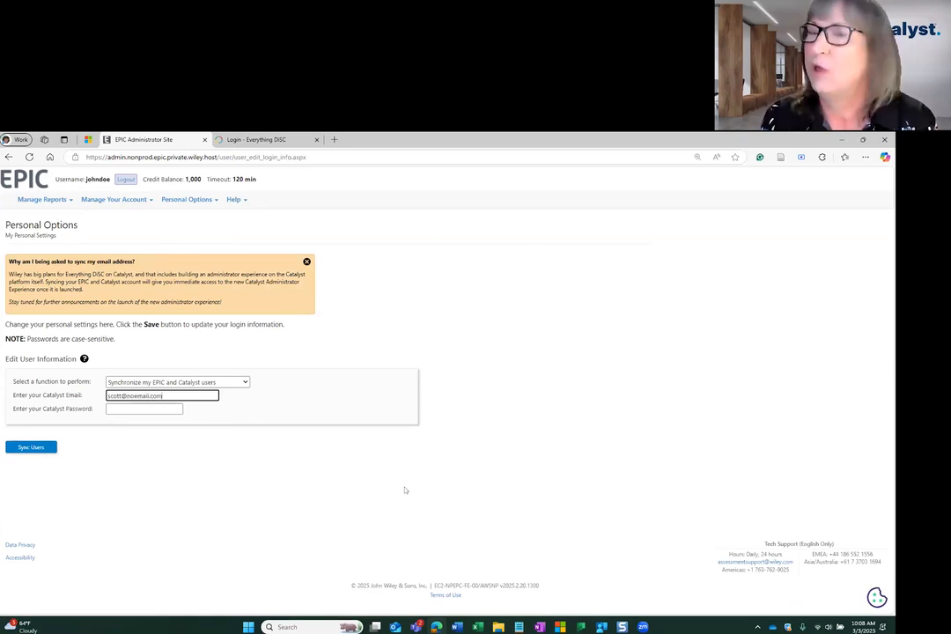
Enter the Catalyst account email and password and sync the users, confirmed on 3/3/2025
{"action": "key", "text": "Tab"}
{"action": "type", "text": "•••••••••"}
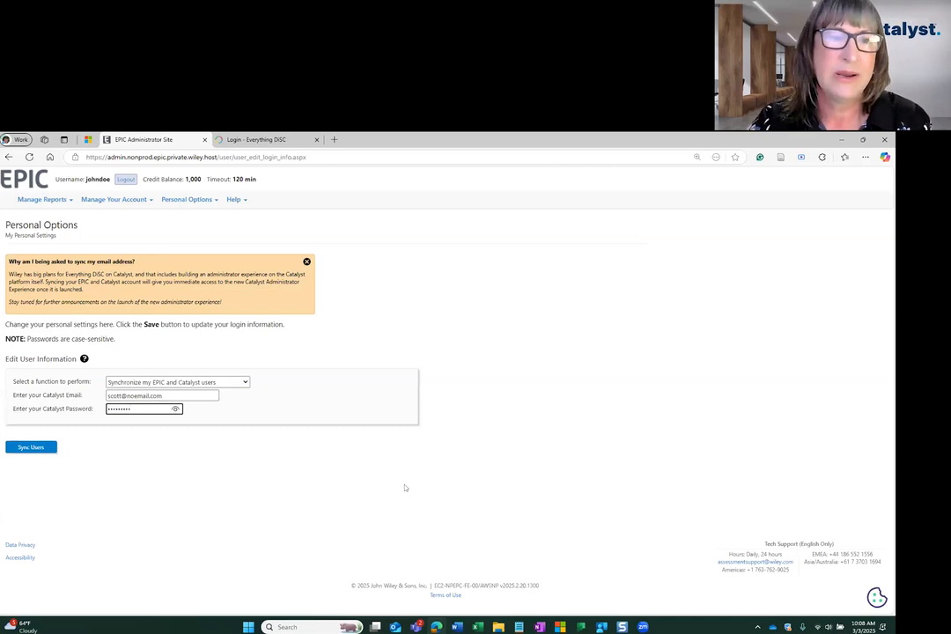
{"action": "left_click", "coordinate": [32, 450]}
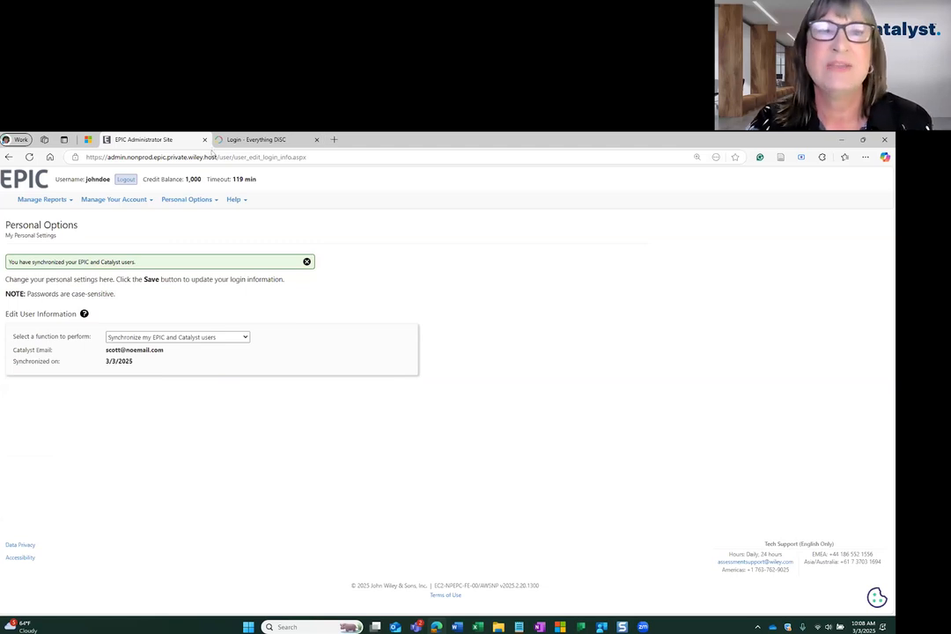
Sign in to Catalyst with the account password, then return to EPIC's personal settings
{"action": "left_click", "coordinate": [251, 139]}
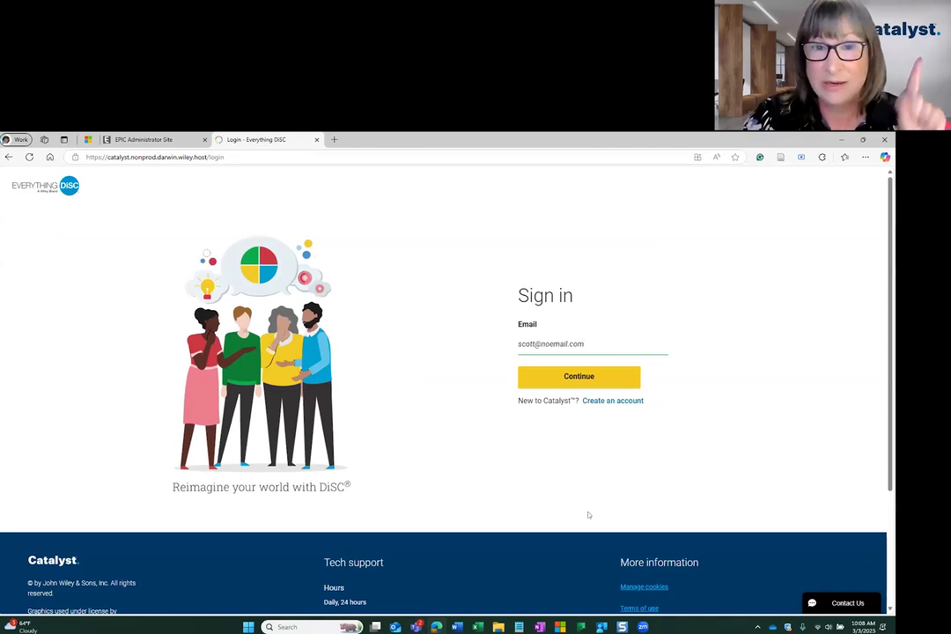
{"action": "key", "text": "Return"}
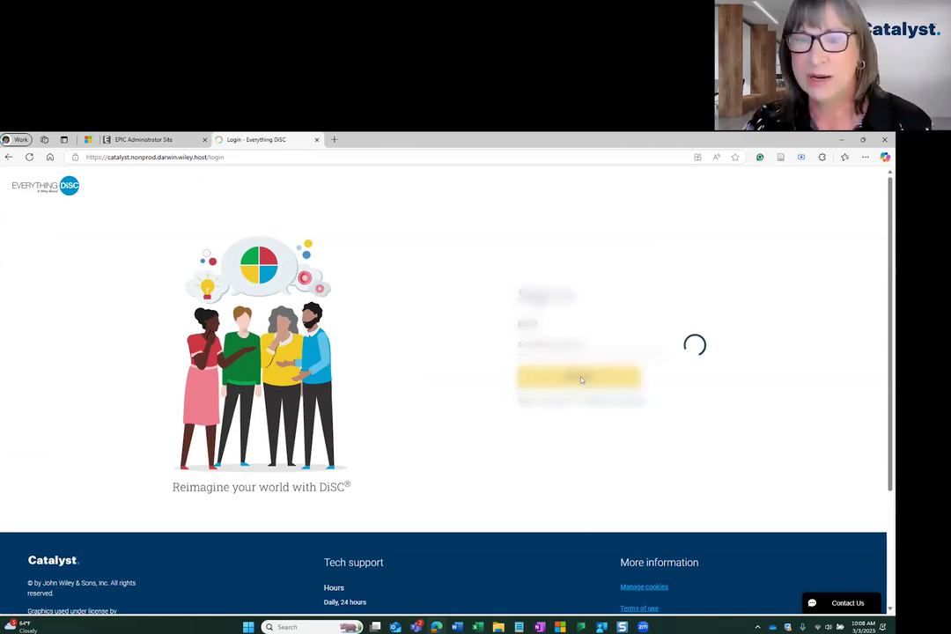
{"action": "type", "text": "*********"}
{"action": "left_click", "coordinate": [581, 387]}
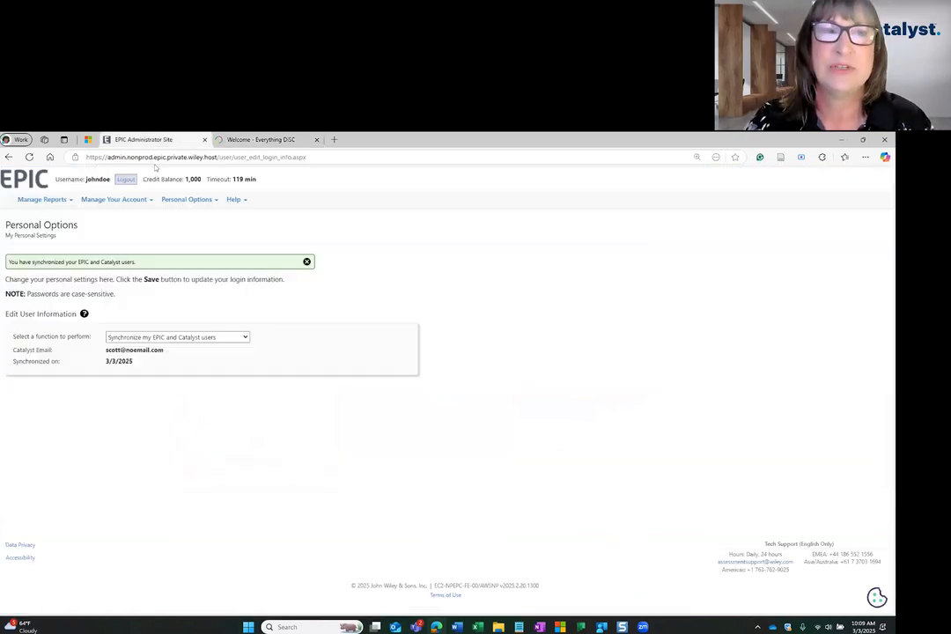
{"action": "left_click", "coordinate": [143, 139]}
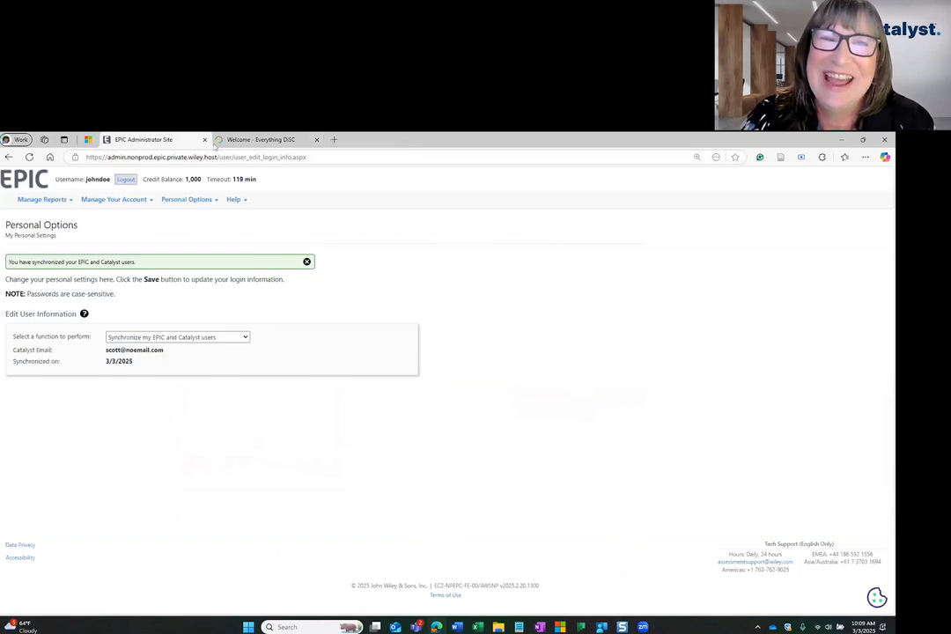
Compare Catalyst's Organizations page listing ABC Company with EPIC, then show EPIC's Manage Your Account menu
{"action": "left_click", "coordinate": [260, 139]}
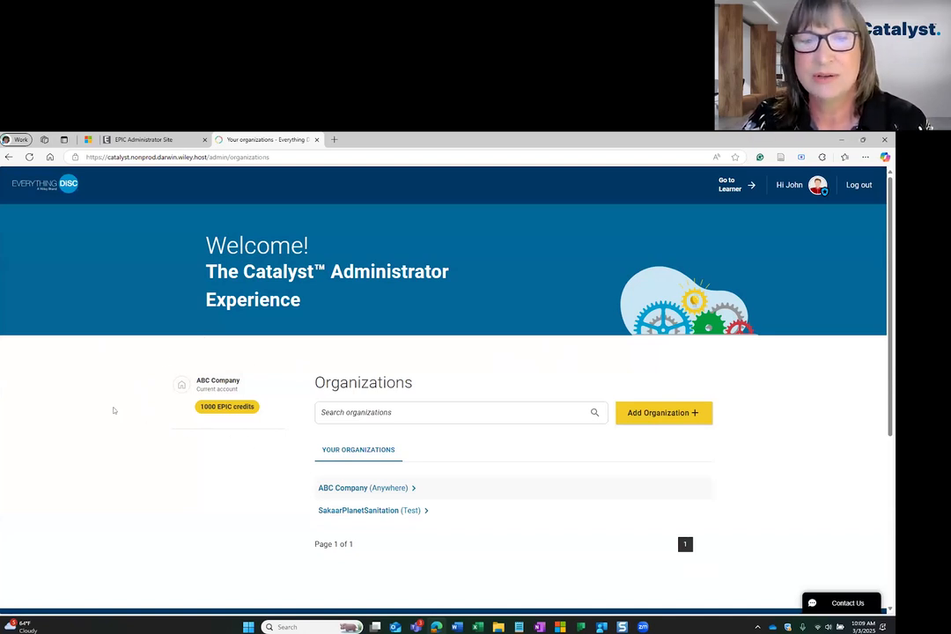
{"action": "left_click", "coordinate": [146, 139]}
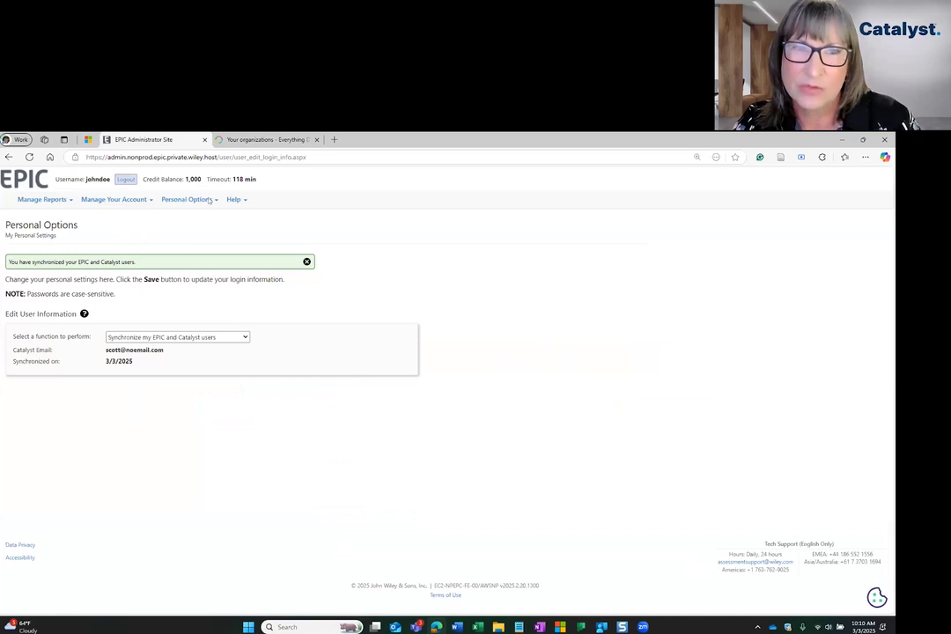
{"action": "left_click", "coordinate": [255, 139]}
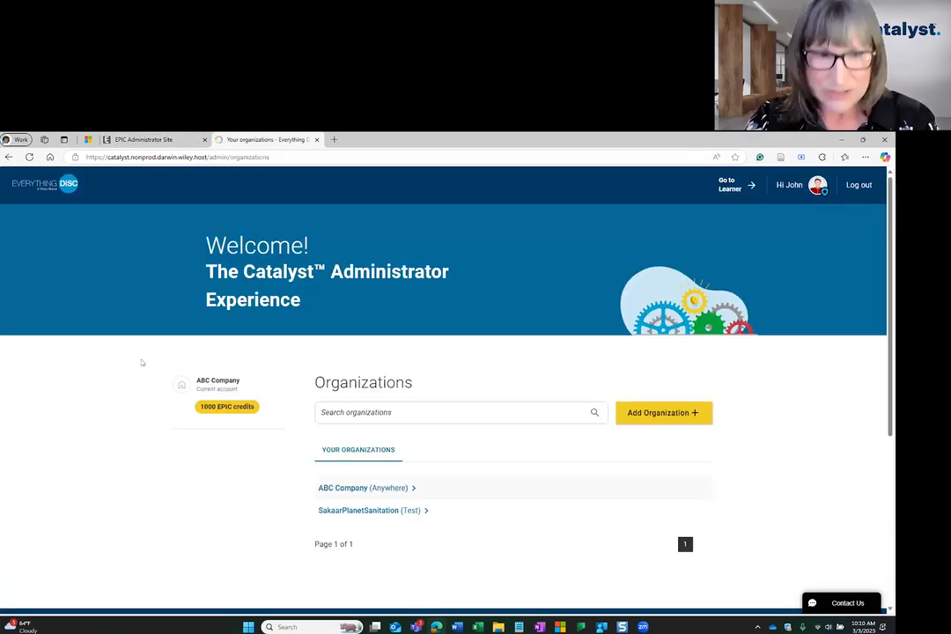
{"action": "left_click", "coordinate": [218, 409]}
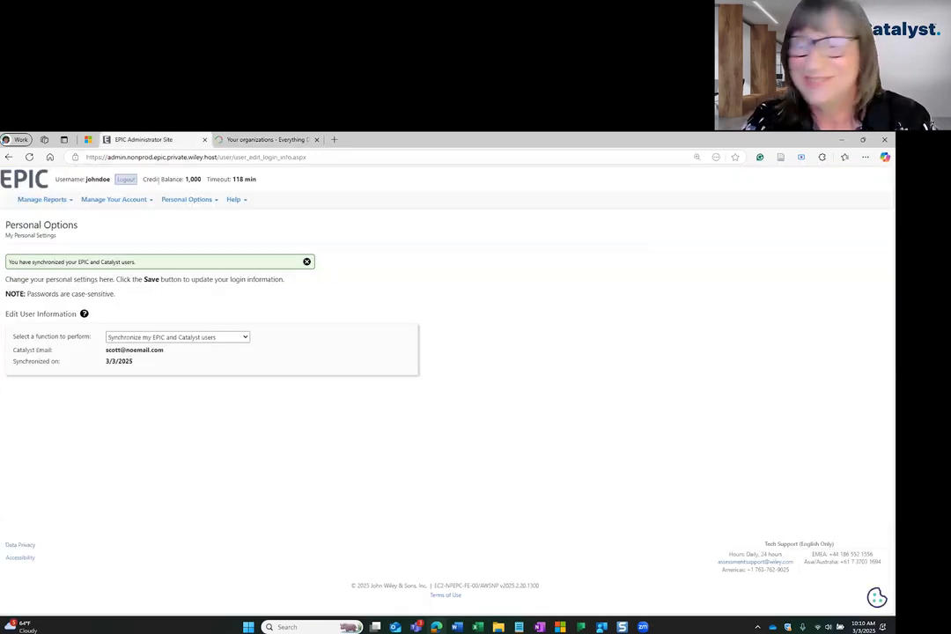
{"action": "left_click", "coordinate": [217, 141]}
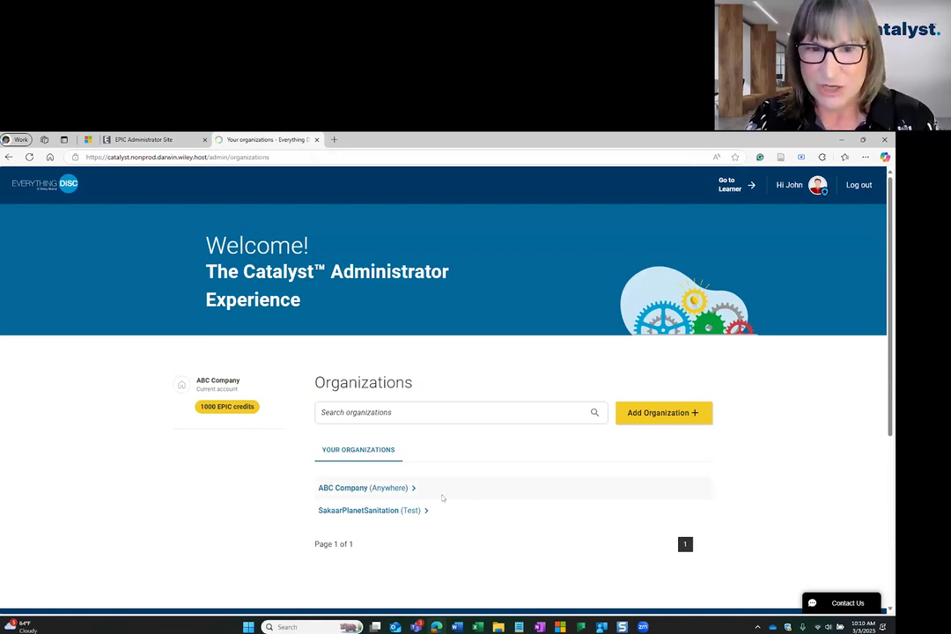
{"action": "left_click", "coordinate": [143, 139]}
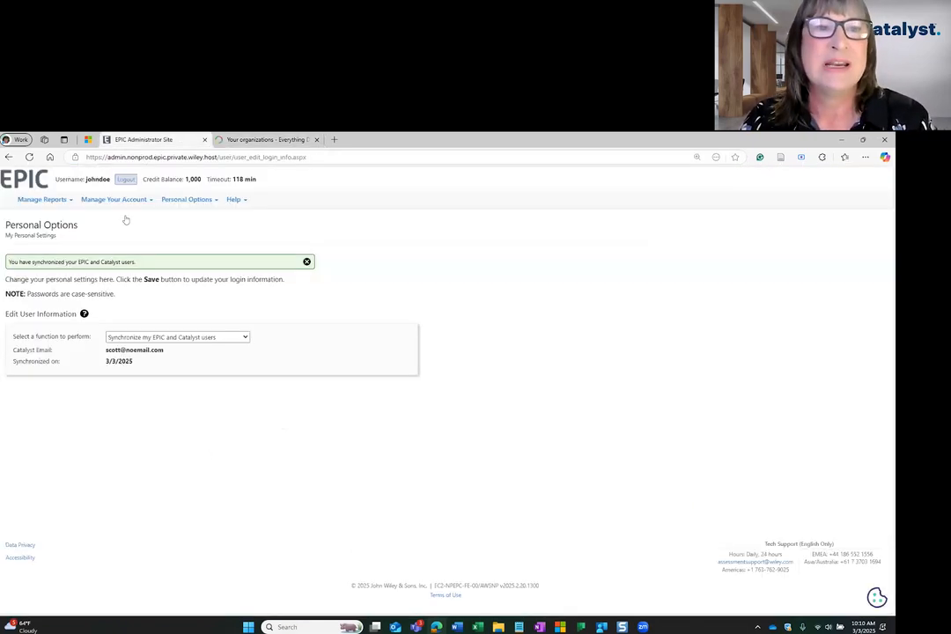
{"action": "mouse_move", "coordinate": [88, 201]}
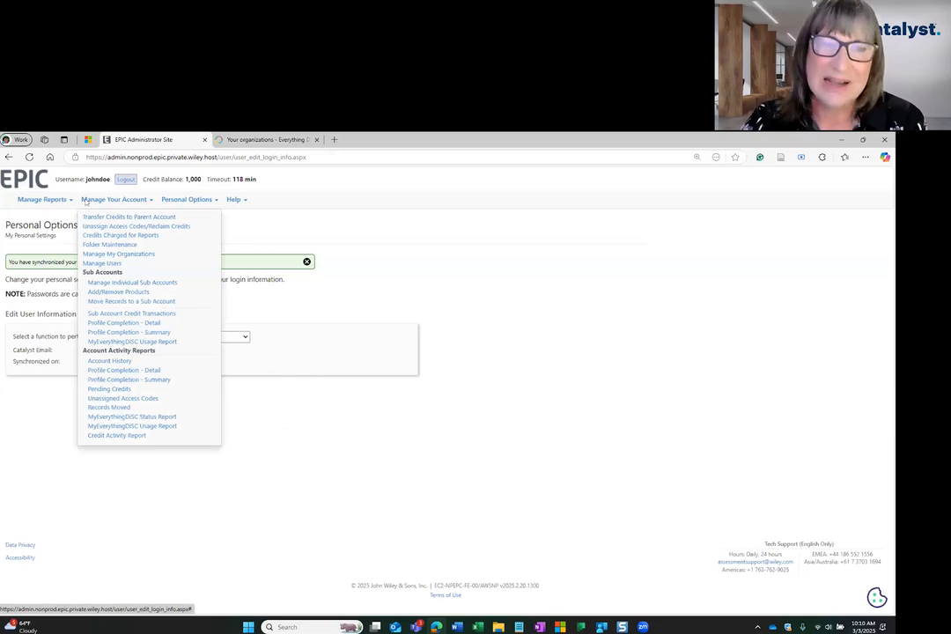
Close EPIC's account menu and return to Catalyst's Organizations page showing ABC Company
{"action": "left_click", "coordinate": [121, 255]}
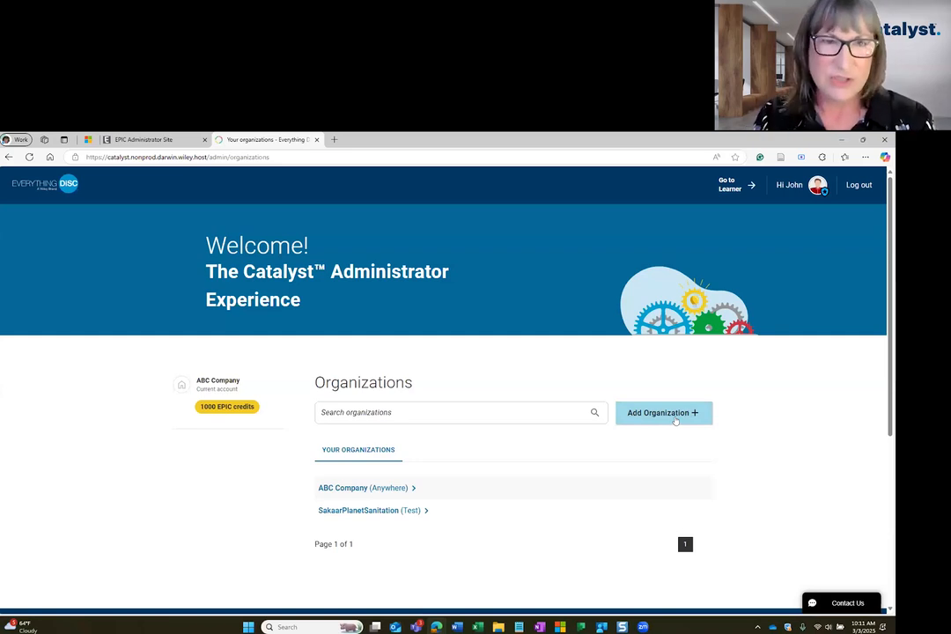
Add a new organization named 'Test' with location 'Anywhere'
{"action": "left_click", "coordinate": [675, 418]}
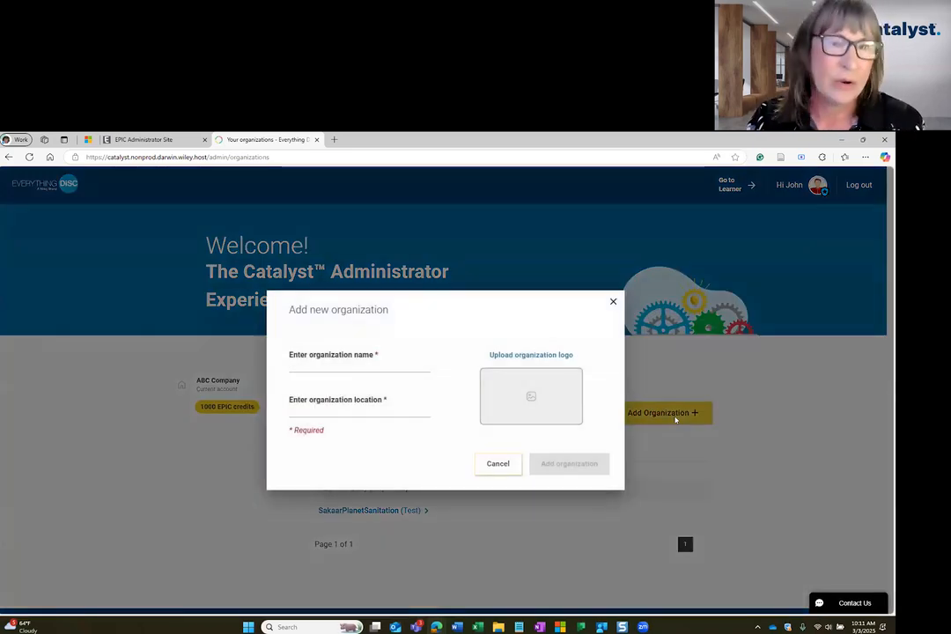
{"action": "type", "text": "Test"}
{"action": "key", "text": "Return"}
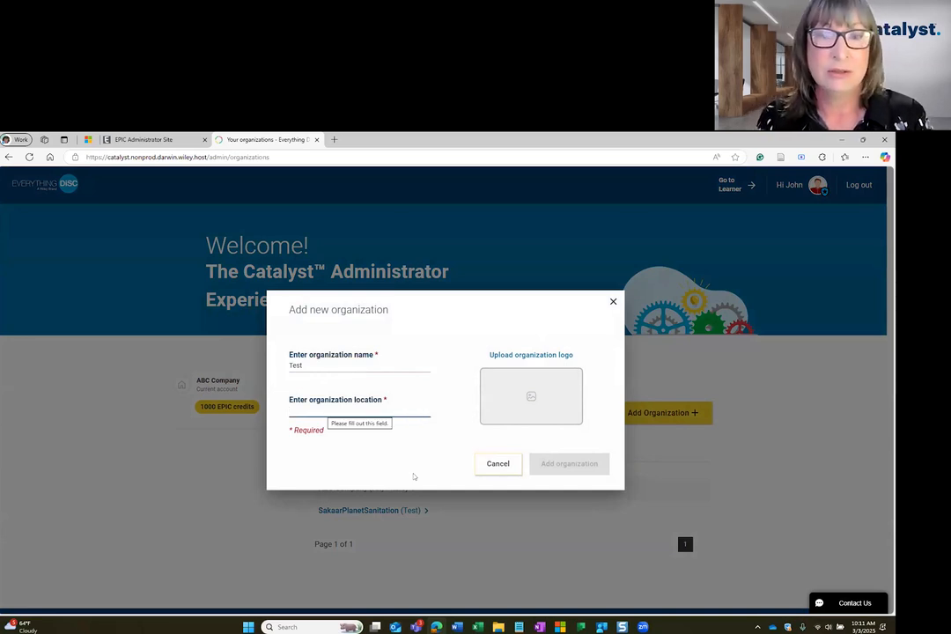
{"action": "type", "text": "Anywhere"}
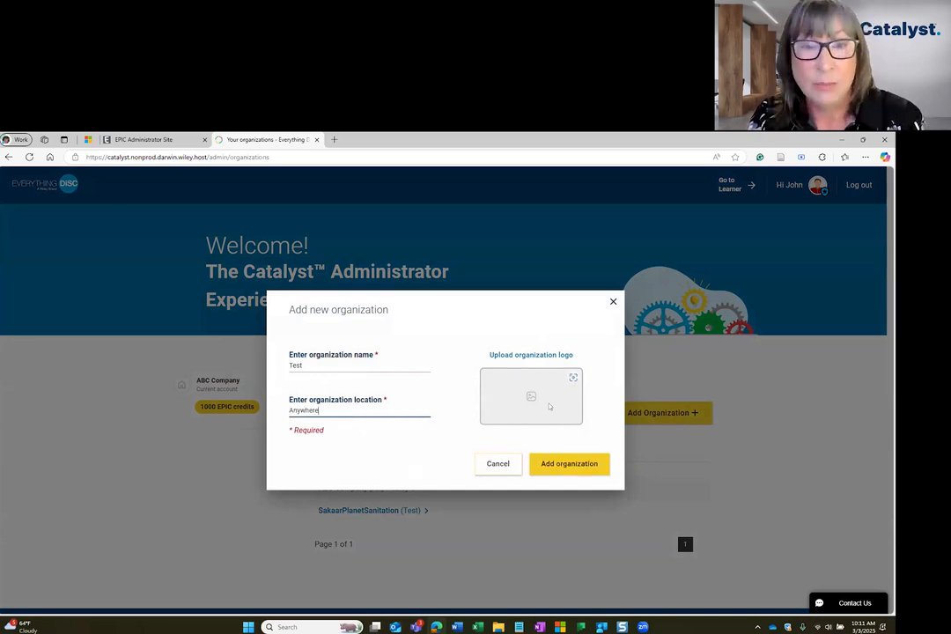
{"action": "left_click", "coordinate": [558, 464]}
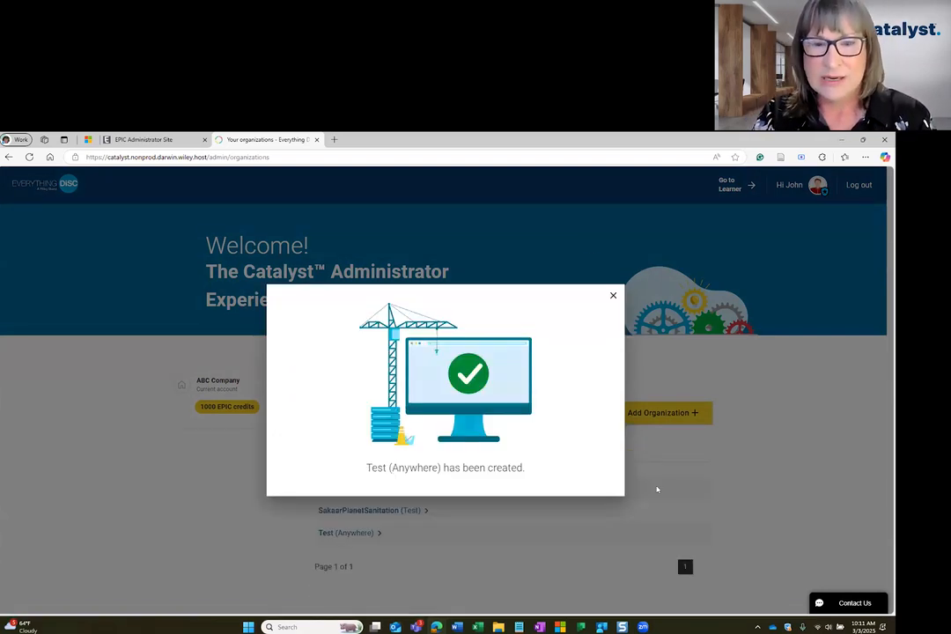
Close the 'Test (Anywhere) has been created' confirmation
{"action": "left_click", "coordinate": [613, 295]}
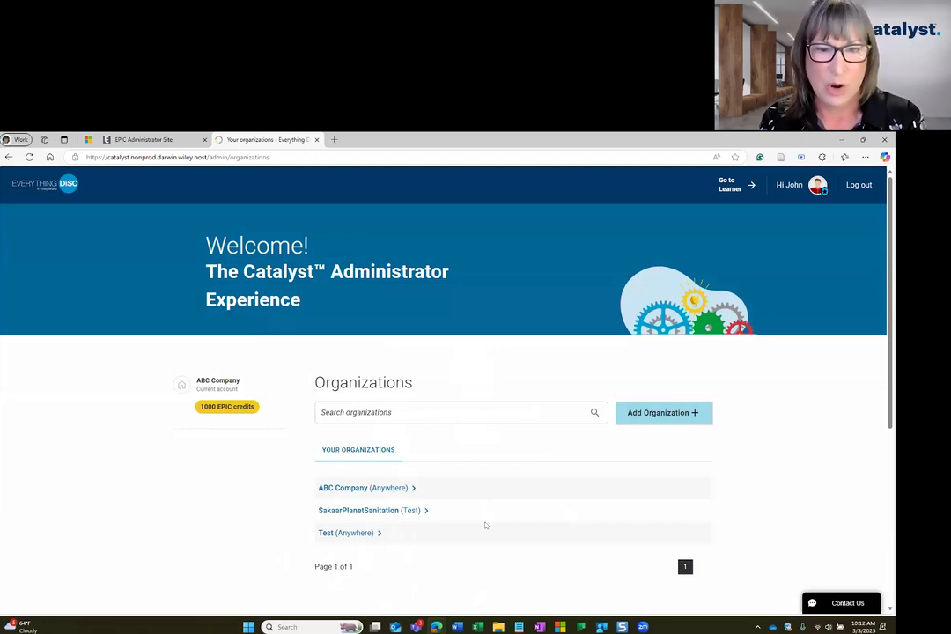
{"action": "left_click", "coordinate": [469, 489]}
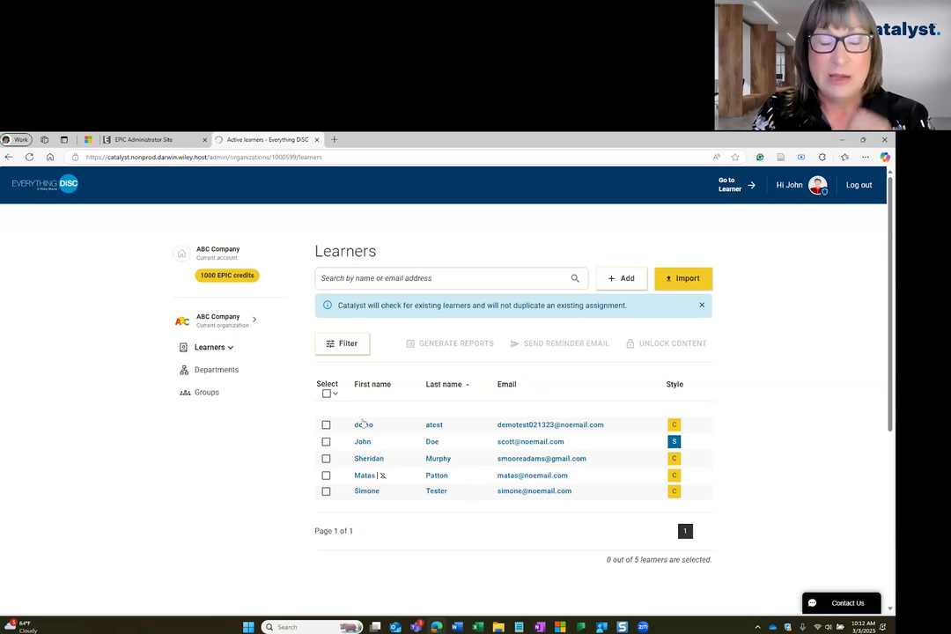
{"action": "left_click", "coordinate": [141, 139]}
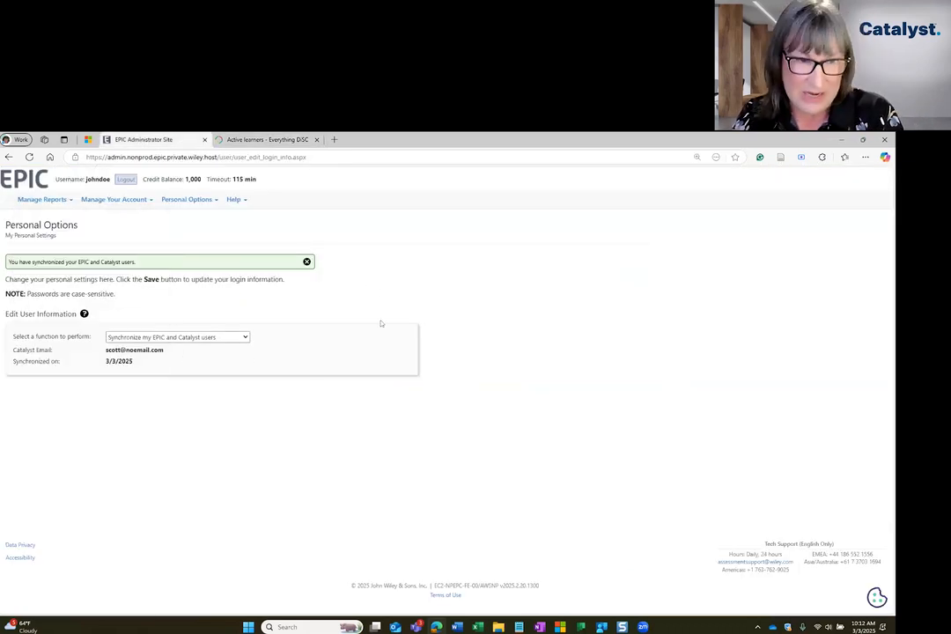
{"action": "key", "text": "ctrl+Tab"}
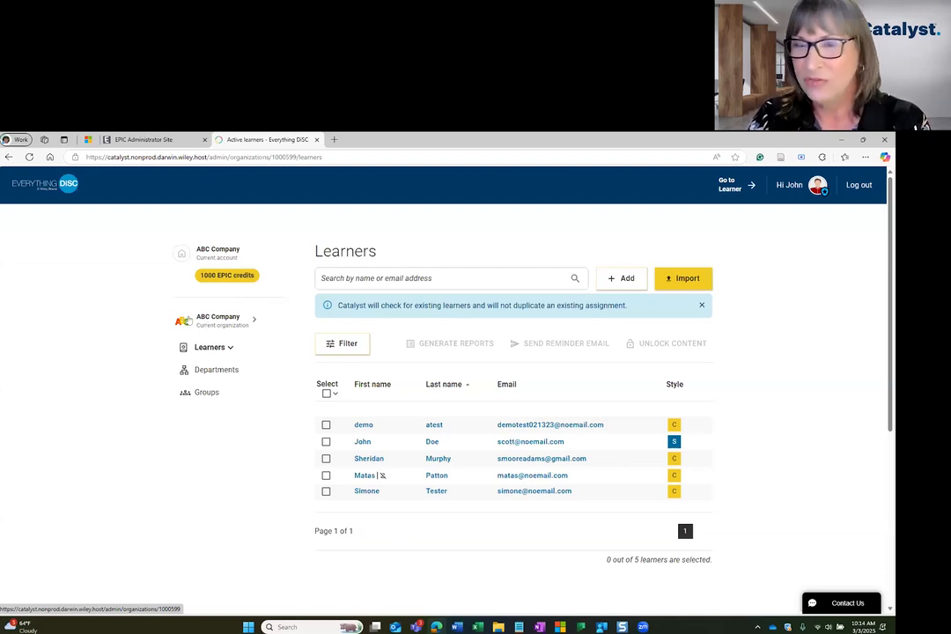
Open ABC Company's organization details from the sidebar
{"action": "left_click", "coordinate": [198, 322]}
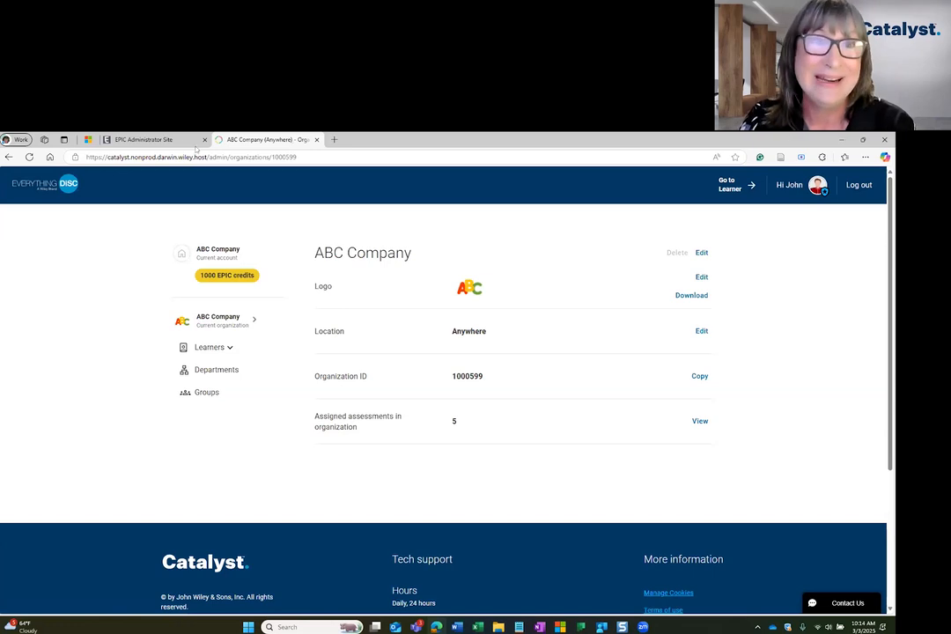
{"action": "left_click", "coordinate": [159, 139]}
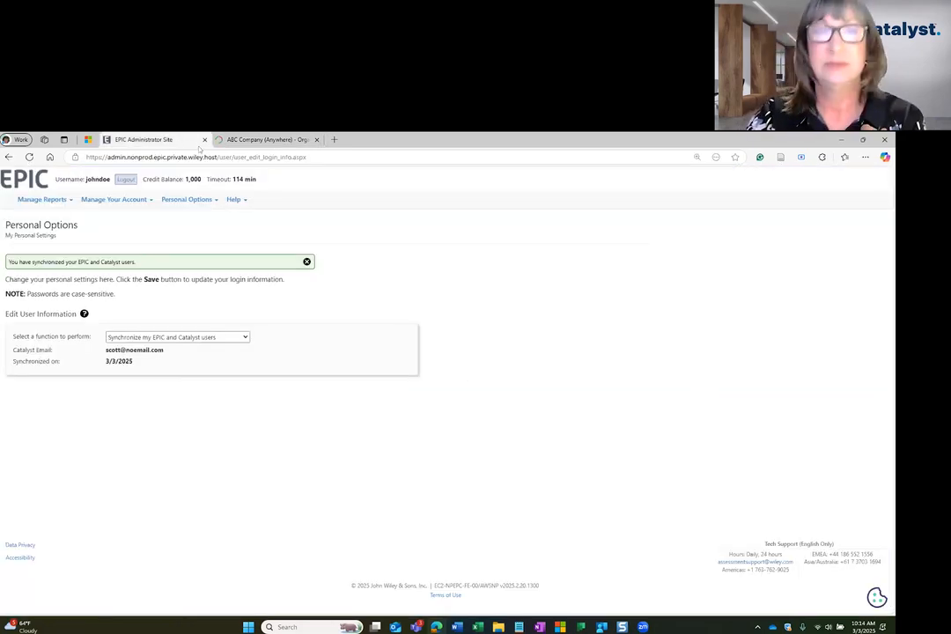
{"action": "left_click", "coordinate": [260, 139]}
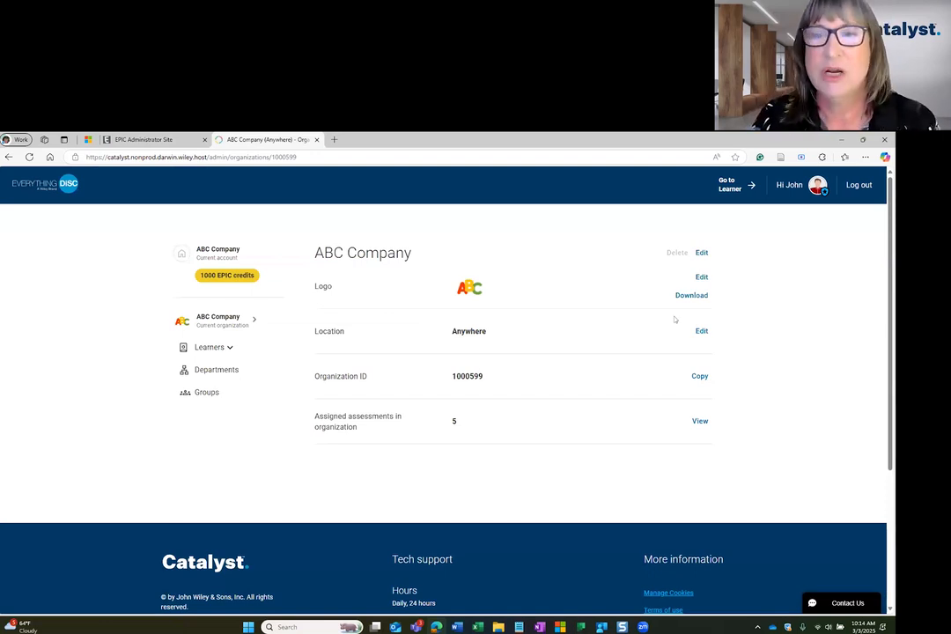
Check the Logo and Location edit options, leaving Location as Anywhere, and copy the organization ID
{"action": "left_click", "coordinate": [701, 277]}
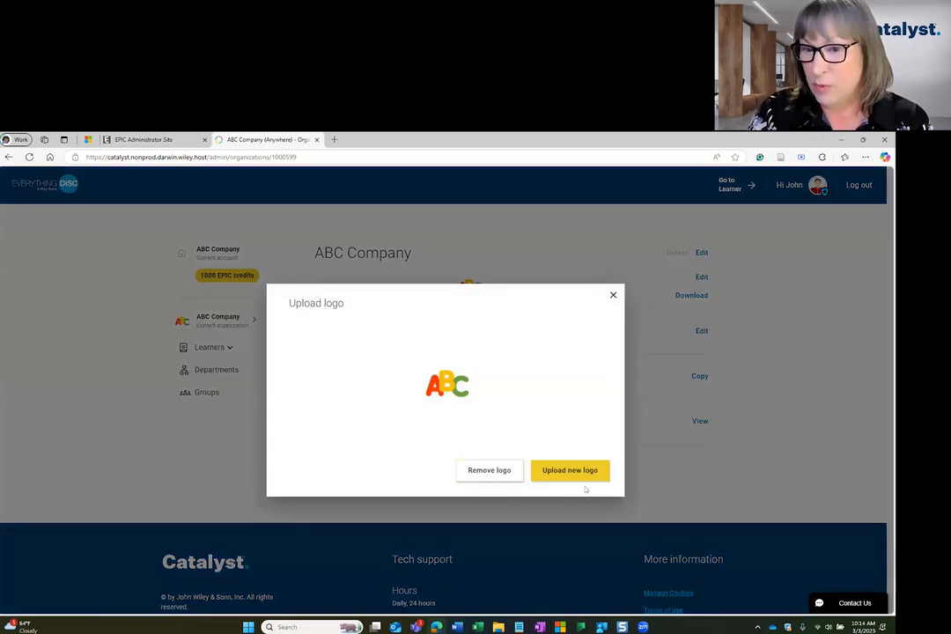
{"action": "left_click", "coordinate": [634, 332]}
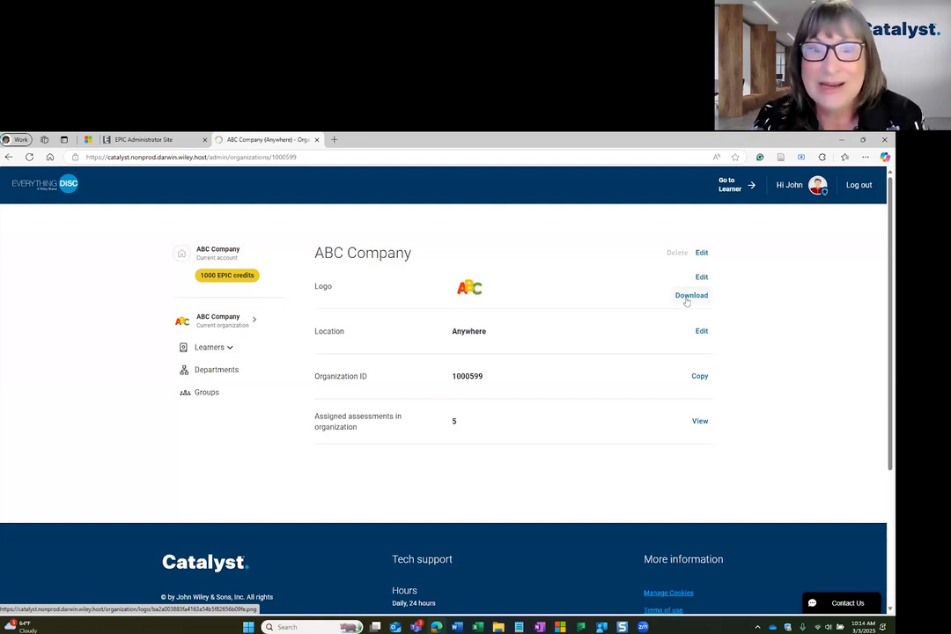
{"action": "left_click", "coordinate": [700, 331]}
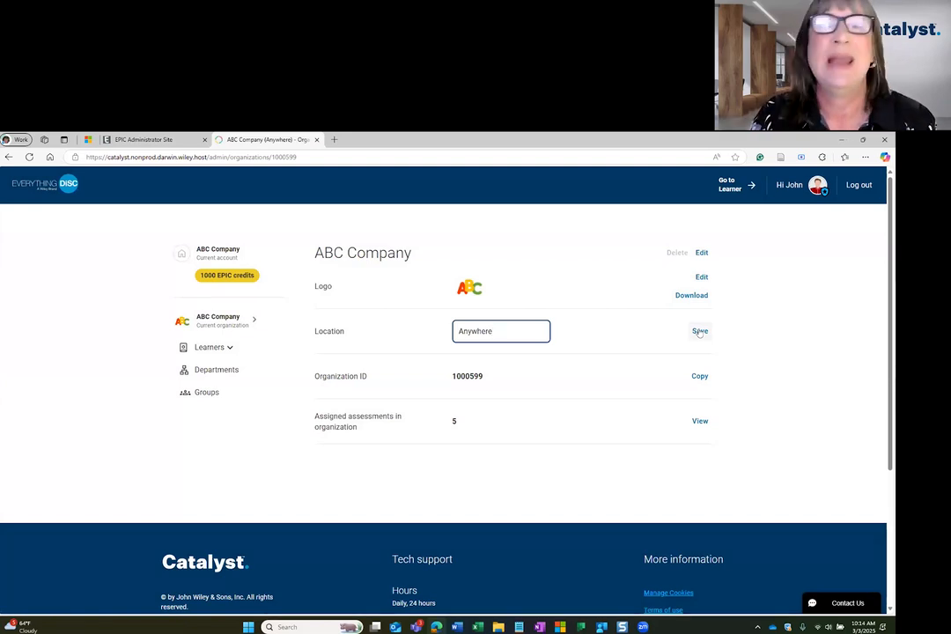
{"action": "left_click", "coordinate": [748, 338]}
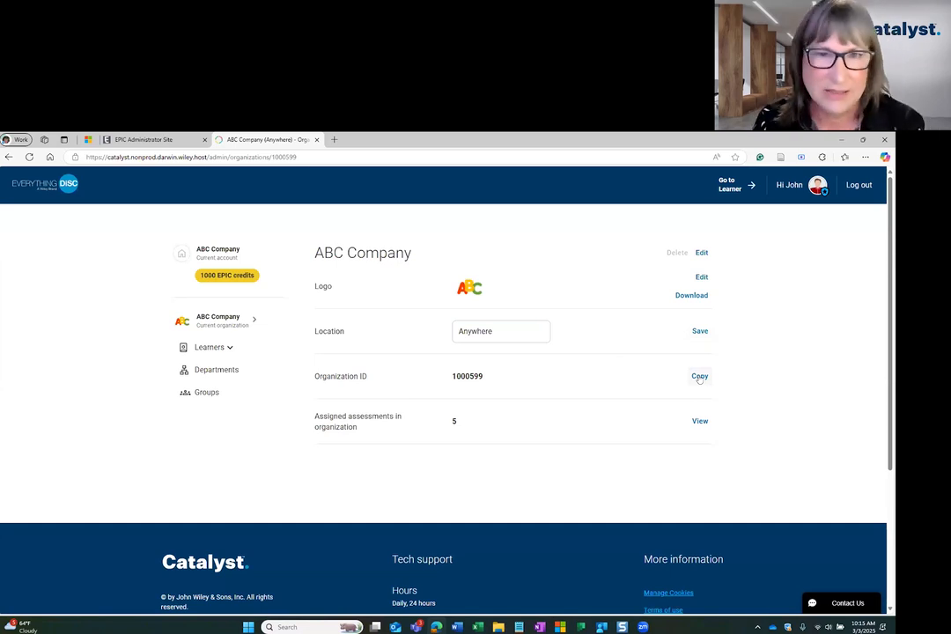
{"action": "left_click", "coordinate": [699, 376]}
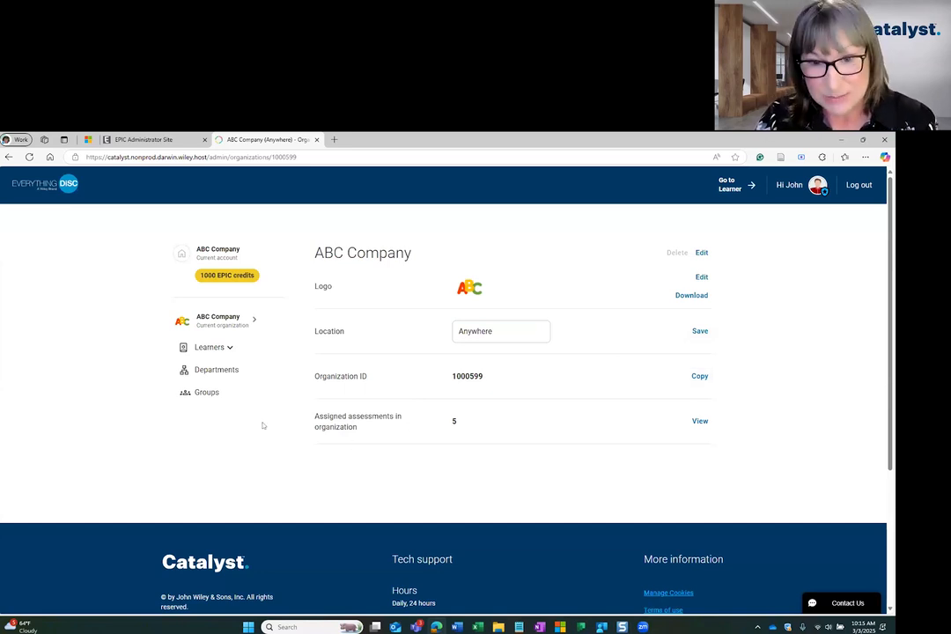
{"action": "left_click", "coordinate": [700, 421]}
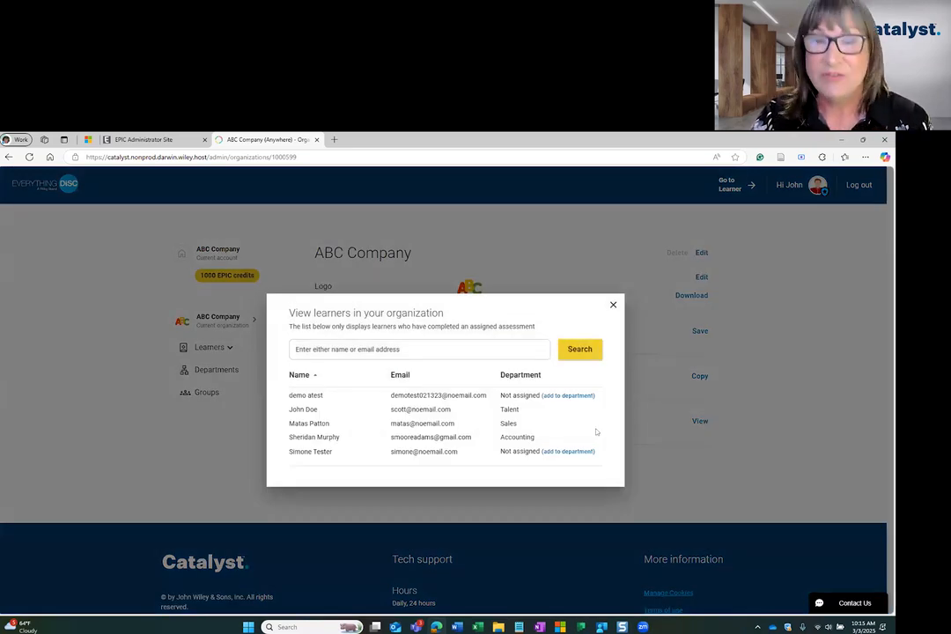
{"action": "left_click", "coordinate": [612, 305]}
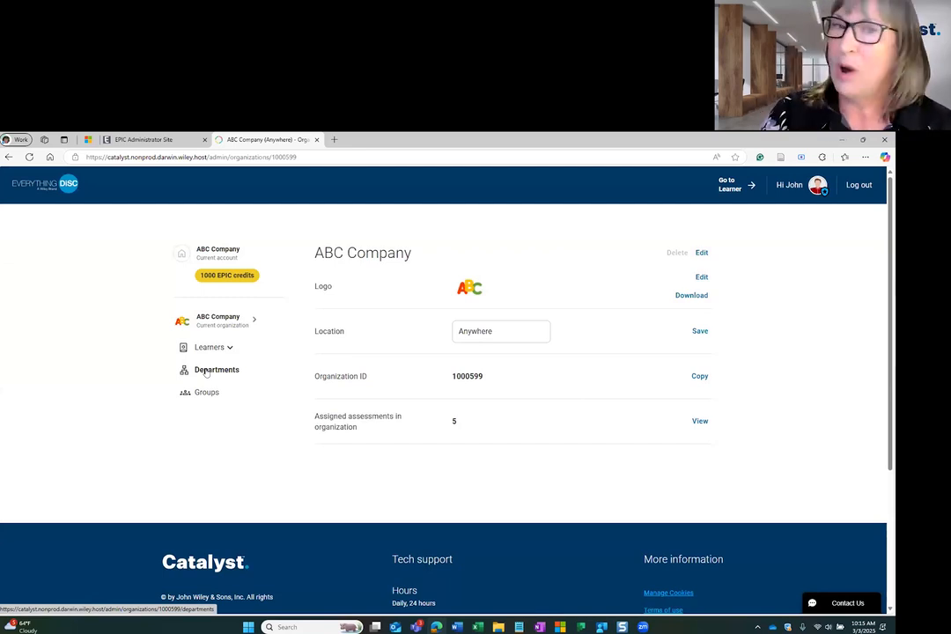
Create a department named 'Technology' from ABC Company's Departments page
{"action": "left_click", "coordinate": [210, 371]}
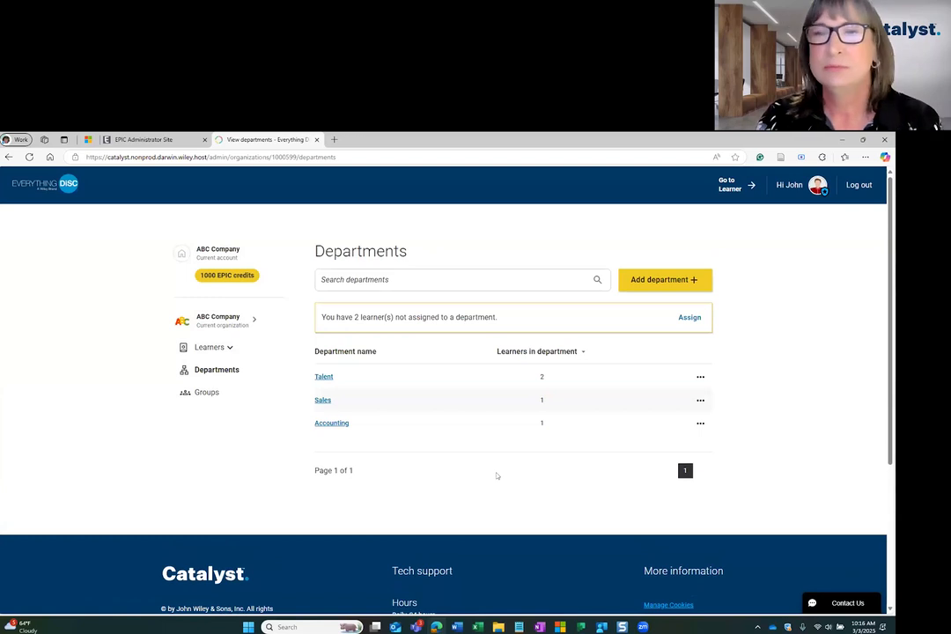
{"action": "left_click", "coordinate": [660, 282]}
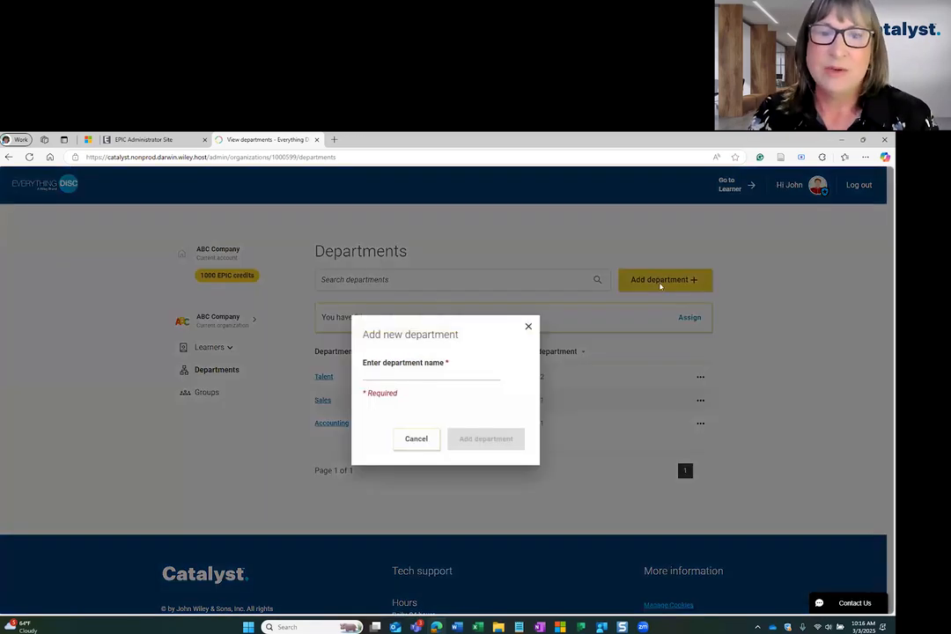
{"action": "left_click", "coordinate": [426, 364]}
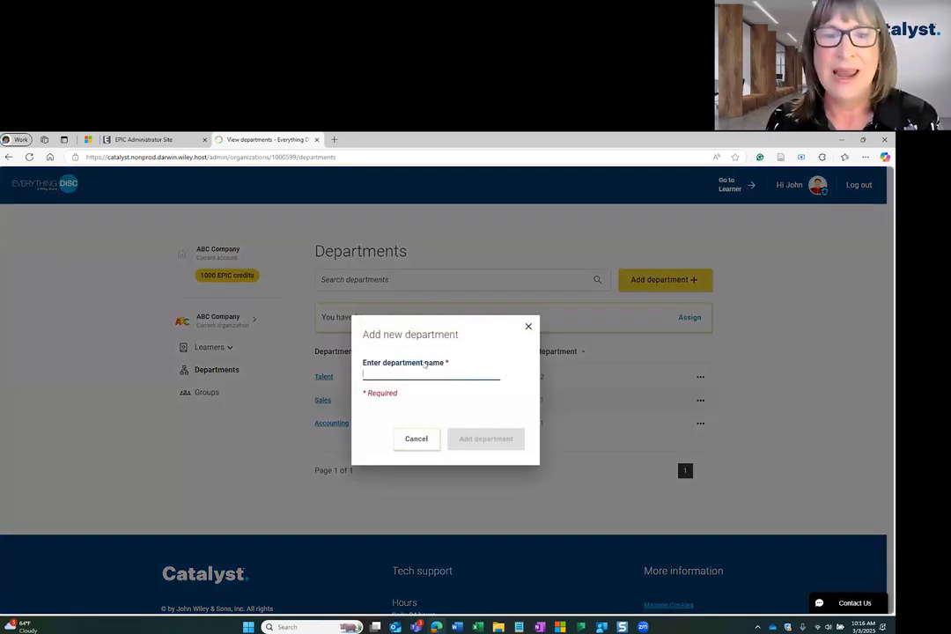
{"action": "type", "text": "Technology"}
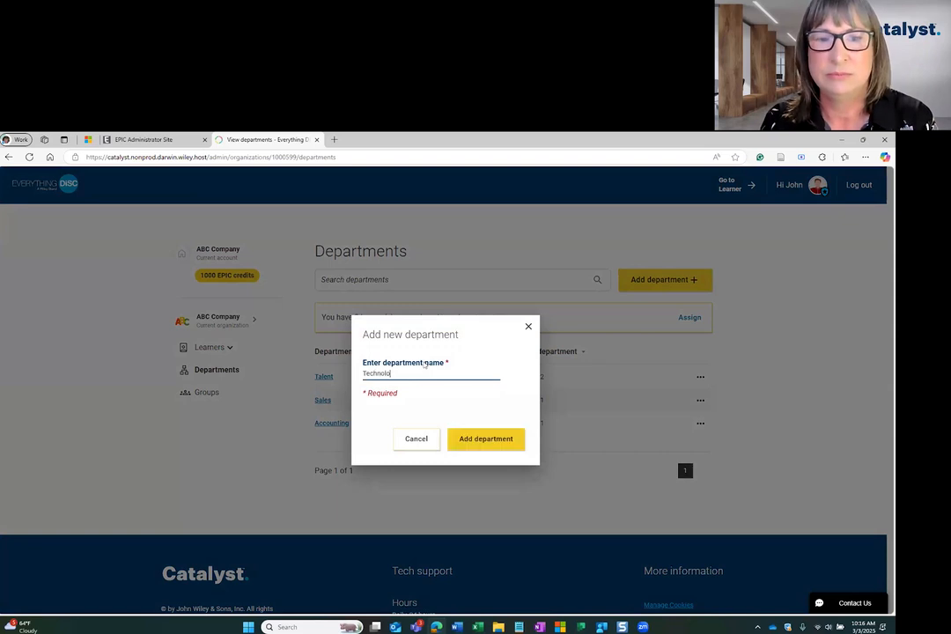
{"action": "left_click", "coordinate": [485, 439]}
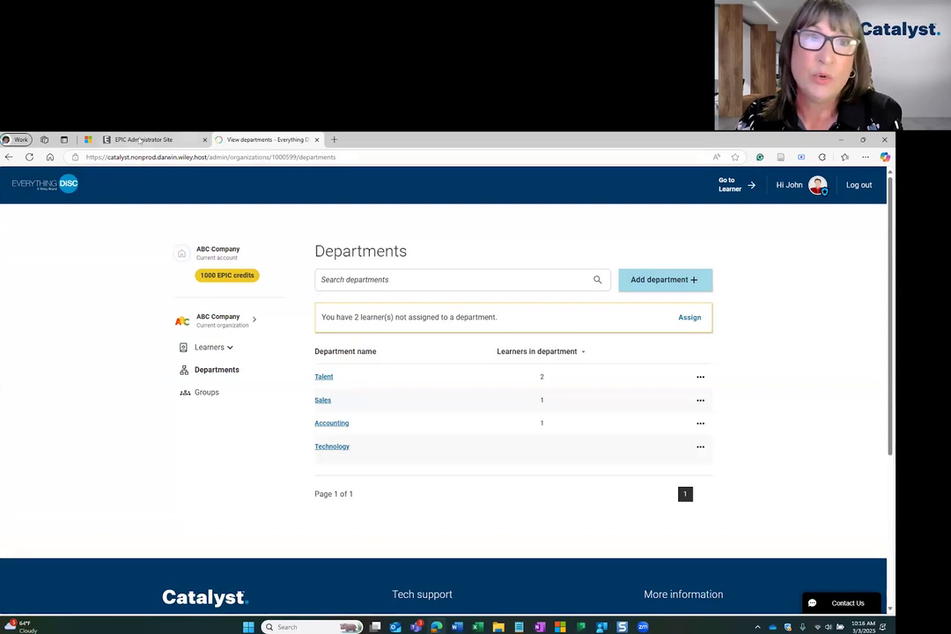
{"action": "left_click", "coordinate": [148, 140]}
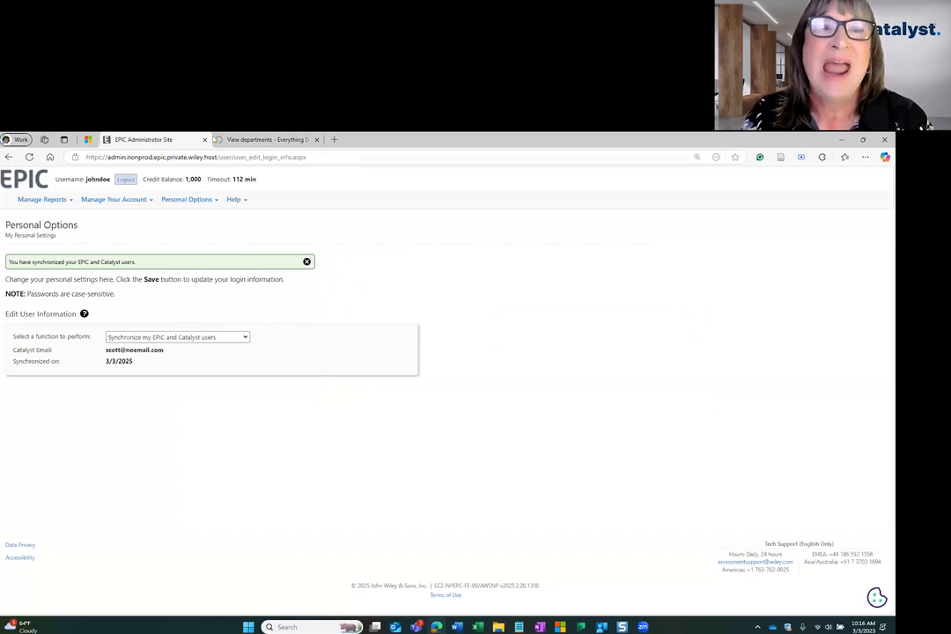
{"action": "left_click", "coordinate": [218, 139]}
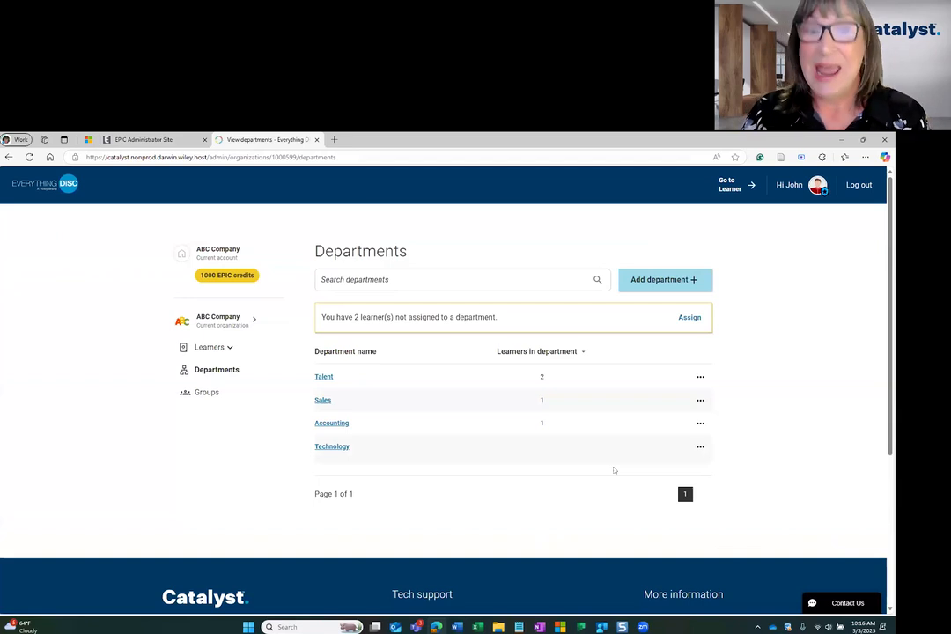
Rename the Talent department to 'Talent and Development', leaving Technology's actions unchanged
{"action": "left_click", "coordinate": [699, 377]}
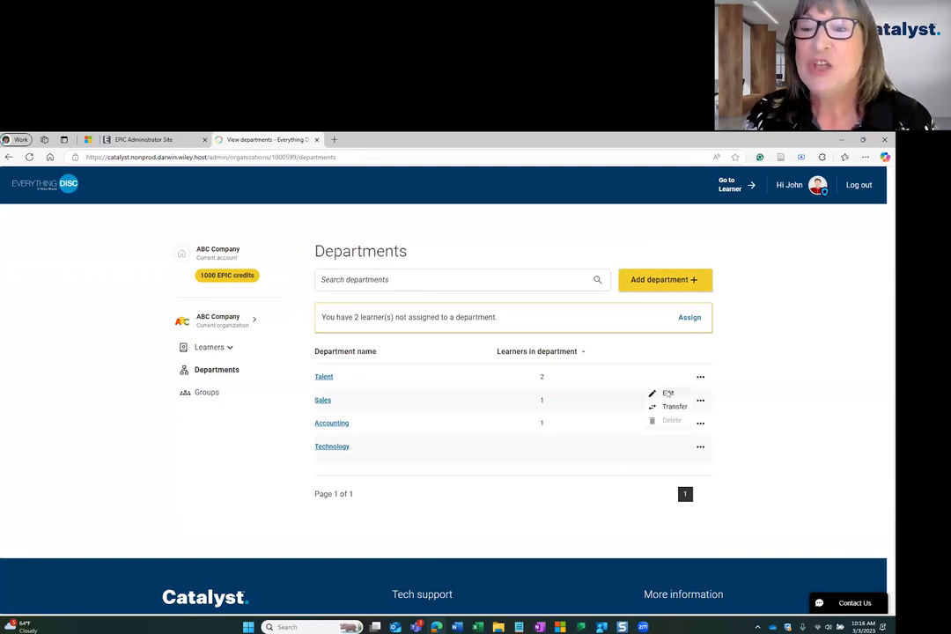
{"action": "left_click", "coordinate": [665, 393]}
{"action": "left_click", "coordinate": [442, 372]}
{"action": "type", "text": "and D"}
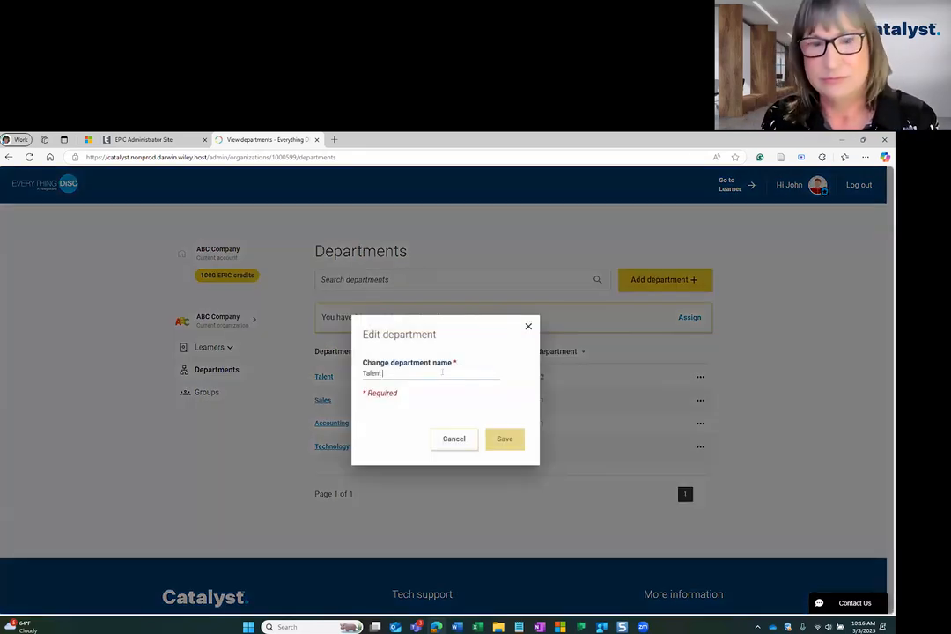
{"action": "type", "text": "evelopment"}
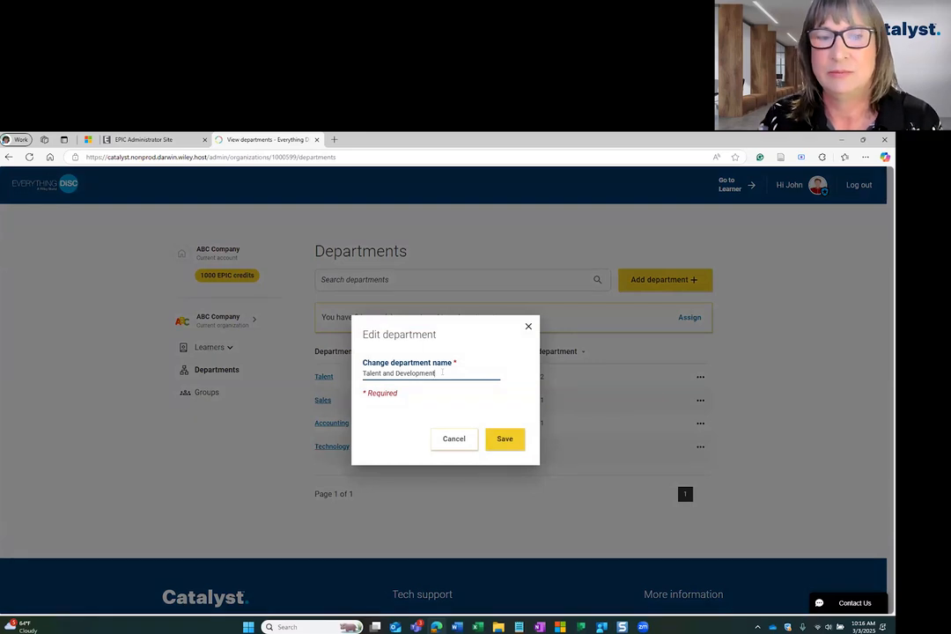
{"action": "left_click", "coordinate": [500, 437]}
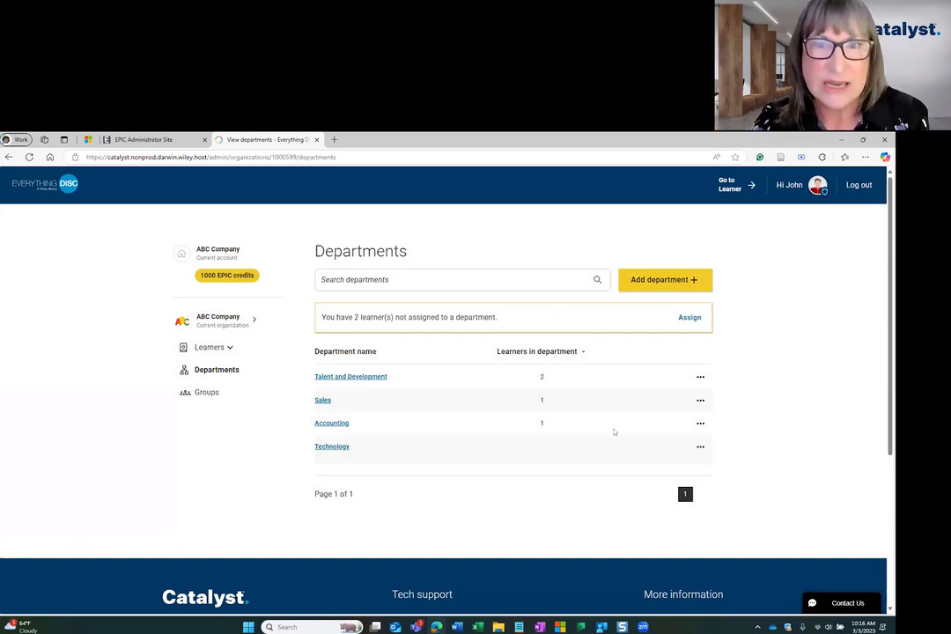
{"action": "left_click", "coordinate": [699, 448]}
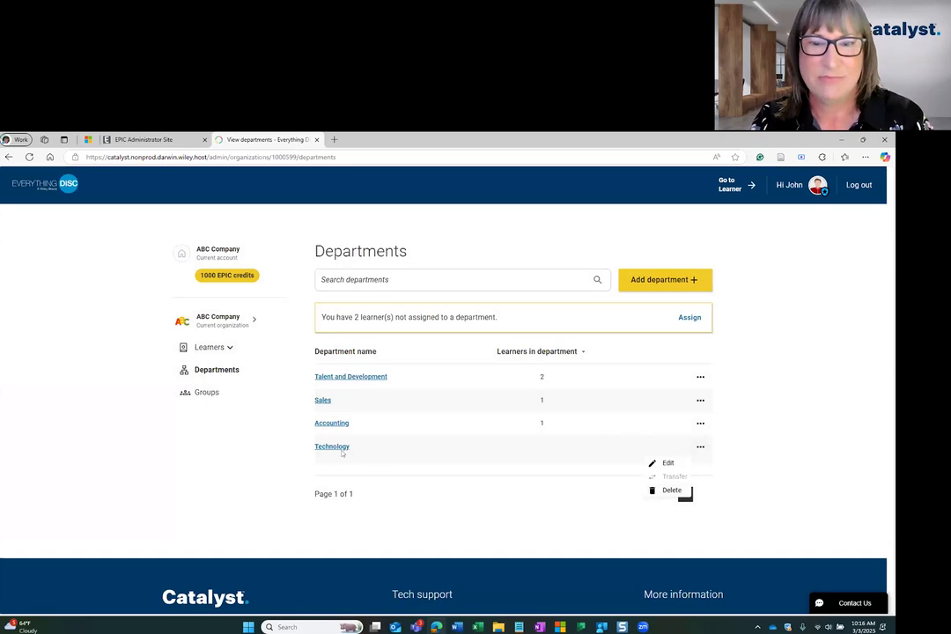
{"action": "left_click", "coordinate": [757, 464]}
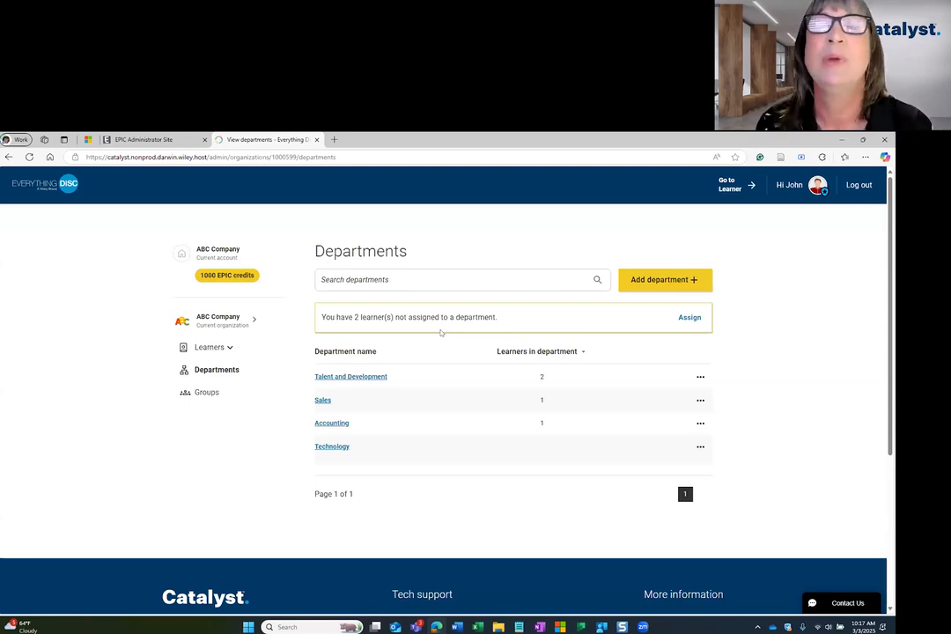
Assign both unassigned learners to the Technology department and save the assignments
{"action": "left_click", "coordinate": [690, 316]}
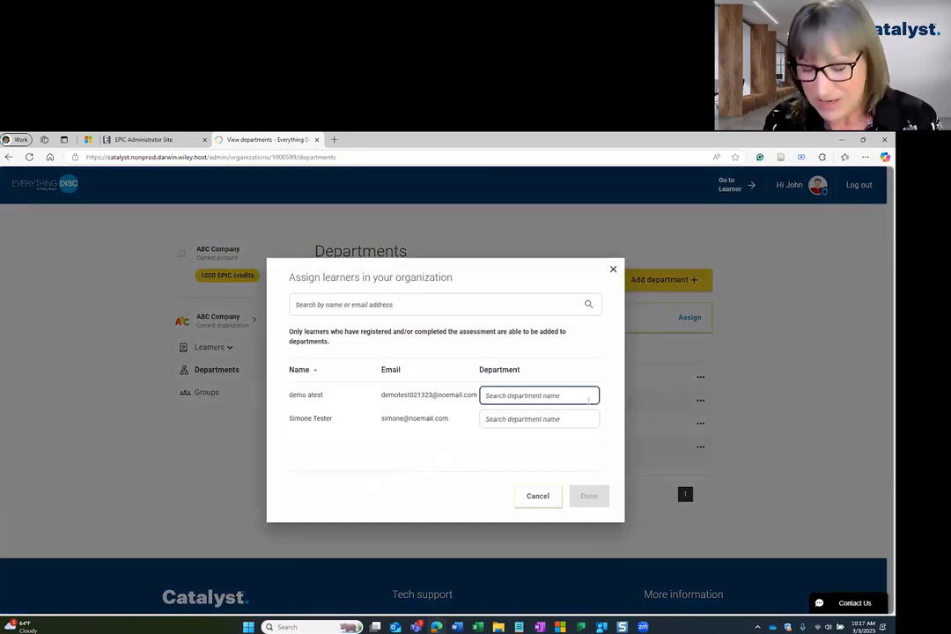
{"action": "type", "text": "Tech"}
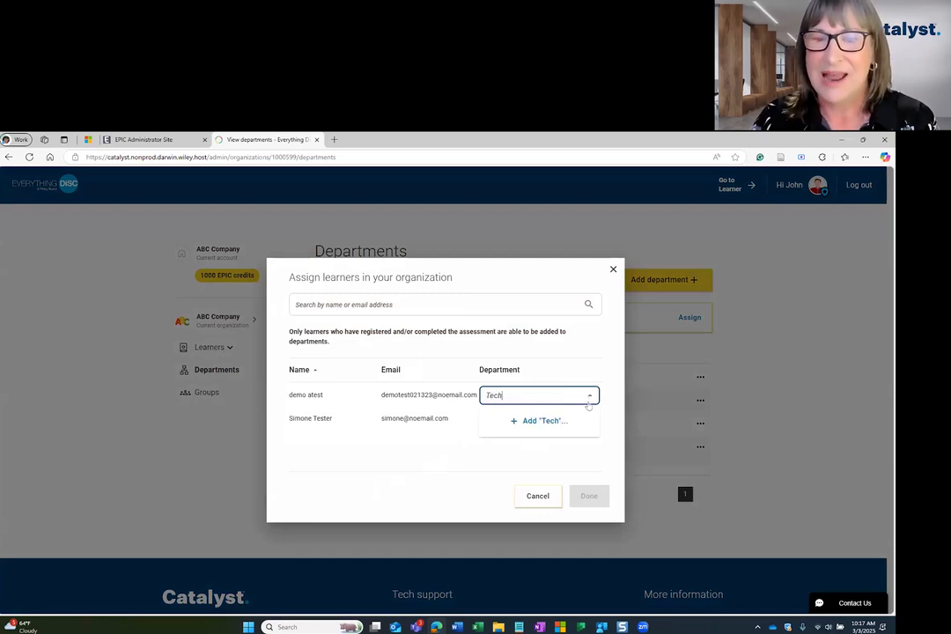
{"action": "type", "text": "nology"}
{"action": "left_click", "coordinate": [540, 421]}
{"action": "left_click", "coordinate": [513, 416]}
{"action": "type", "text": "Technology"}
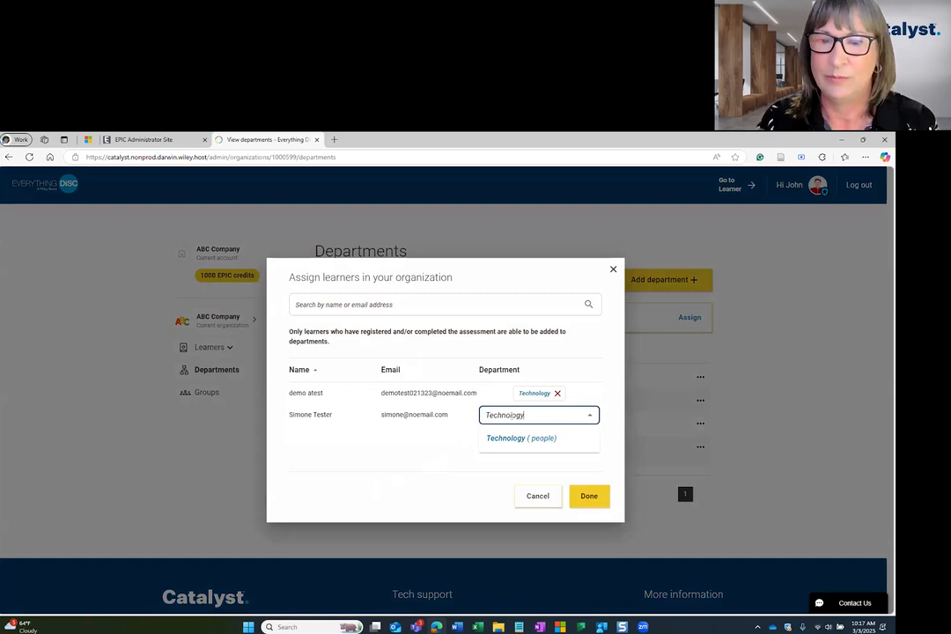
{"action": "left_click", "coordinate": [511, 439]}
{"action": "left_click", "coordinate": [595, 498]}
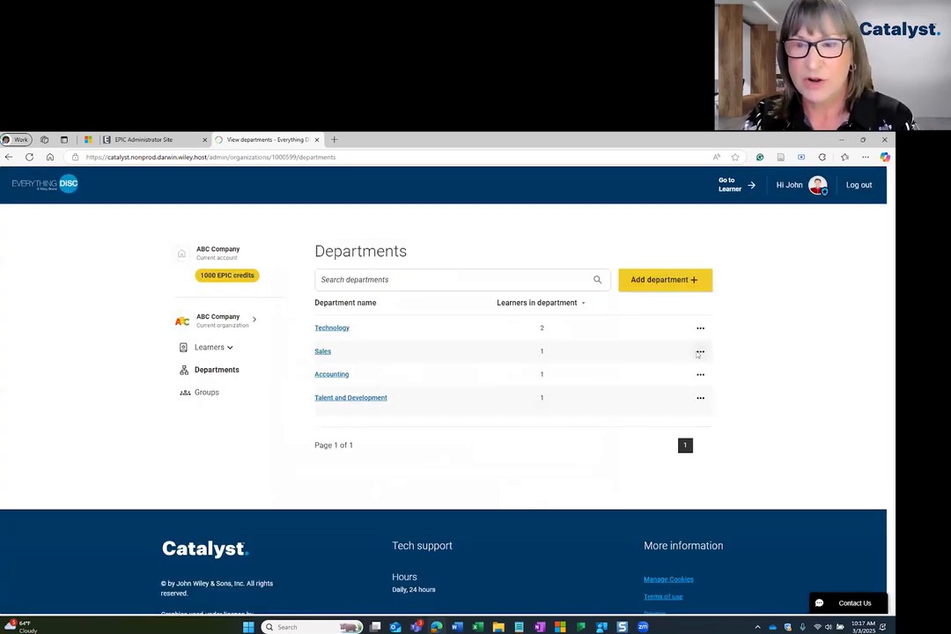
{"action": "left_click", "coordinate": [699, 352]}
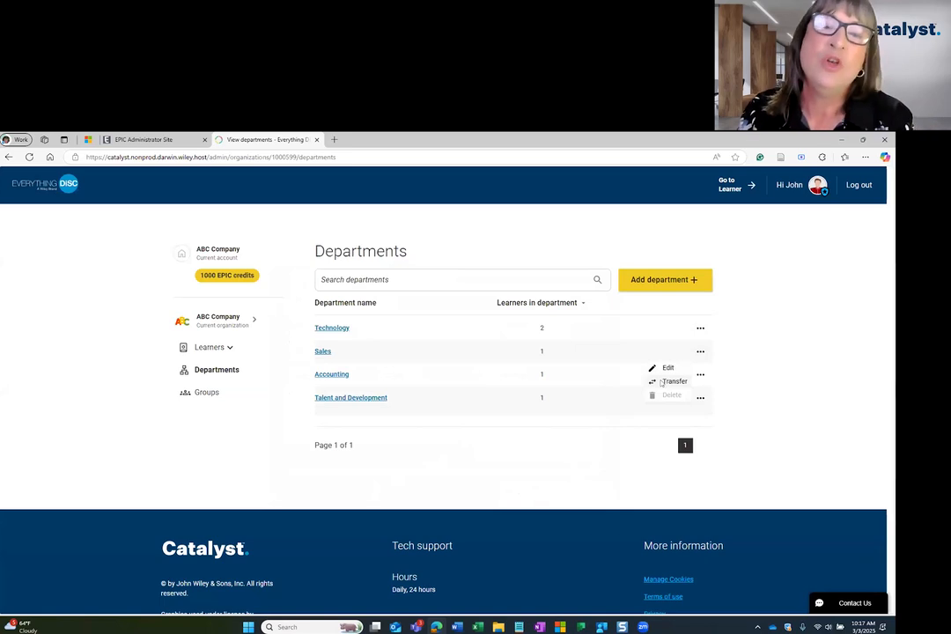
Transfer the entire Sales department into Technology, then open the Talent and Development page
{"action": "left_click", "coordinate": [662, 381]}
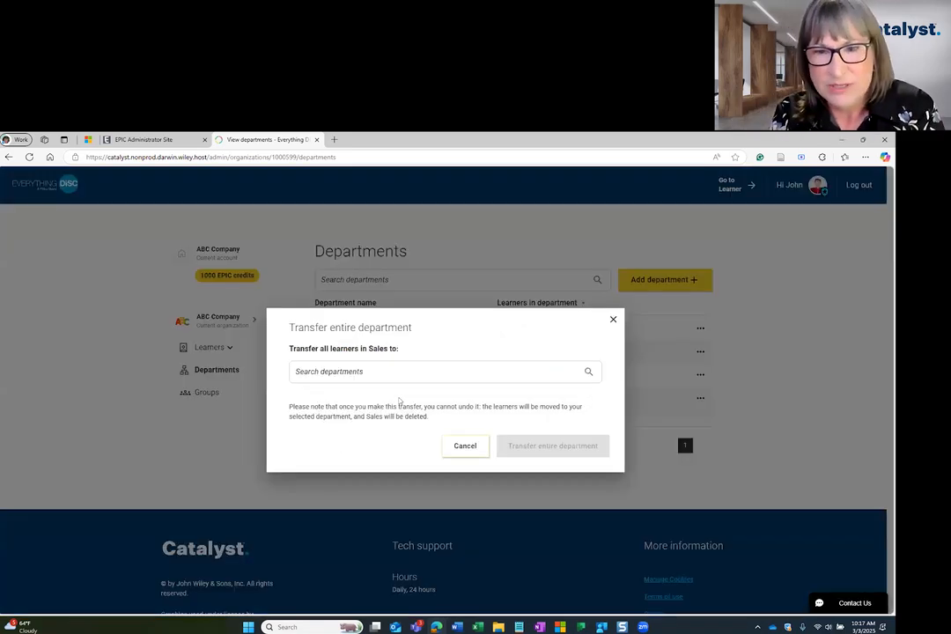
{"action": "left_click", "coordinate": [397, 371]}
{"action": "type", "text": "Technol"}
{"action": "left_click", "coordinate": [324, 398]}
{"action": "left_click", "coordinate": [570, 448]}
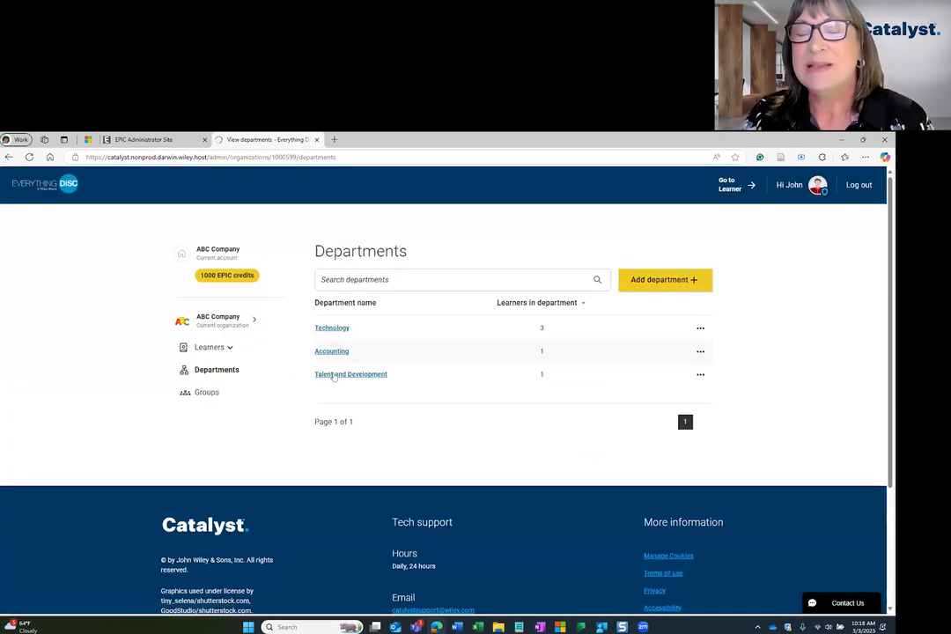
{"action": "left_click", "coordinate": [333, 374]}
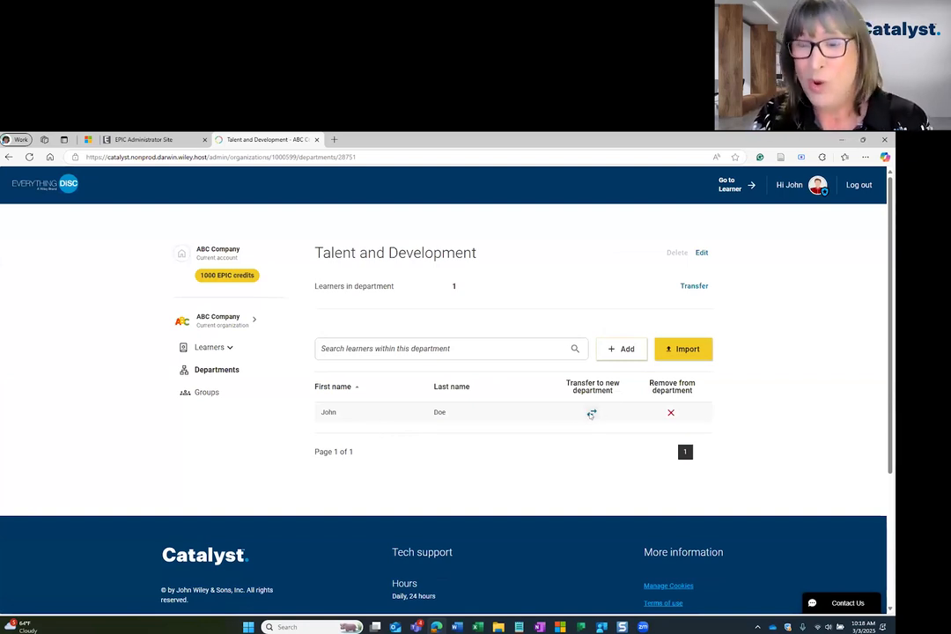
Cancel both transferring and removing the Talent and Development learner, then toggle the Learners sidebar section
{"action": "left_click", "coordinate": [591, 414]}
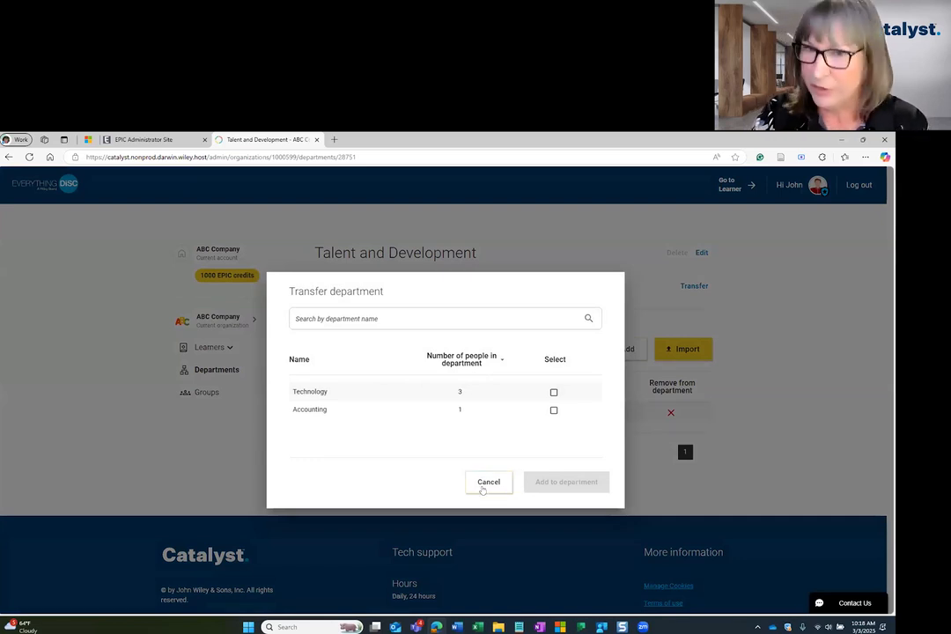
{"action": "left_click", "coordinate": [626, 464]}
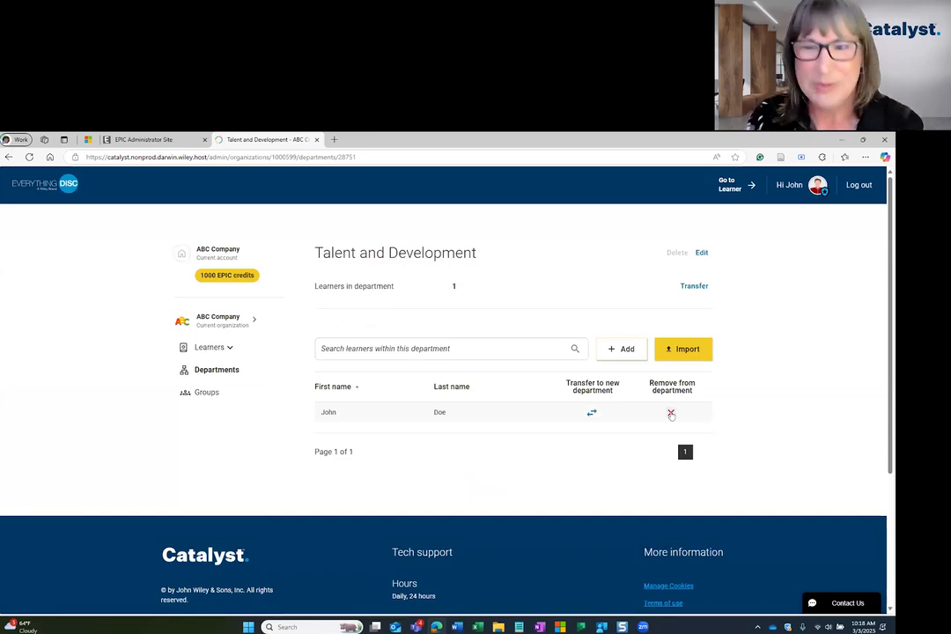
{"action": "left_click", "coordinate": [671, 413]}
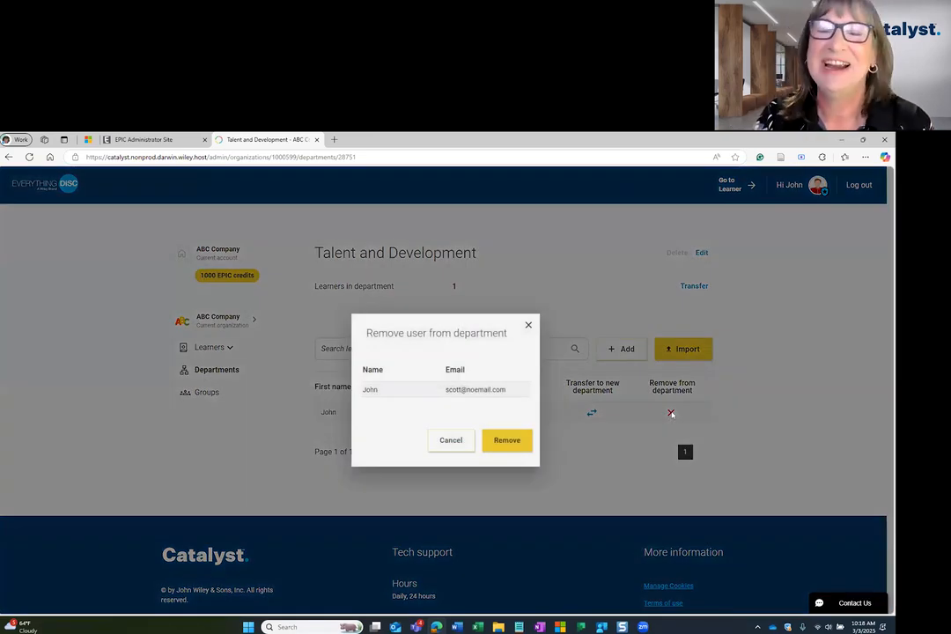
{"action": "left_click", "coordinate": [452, 441]}
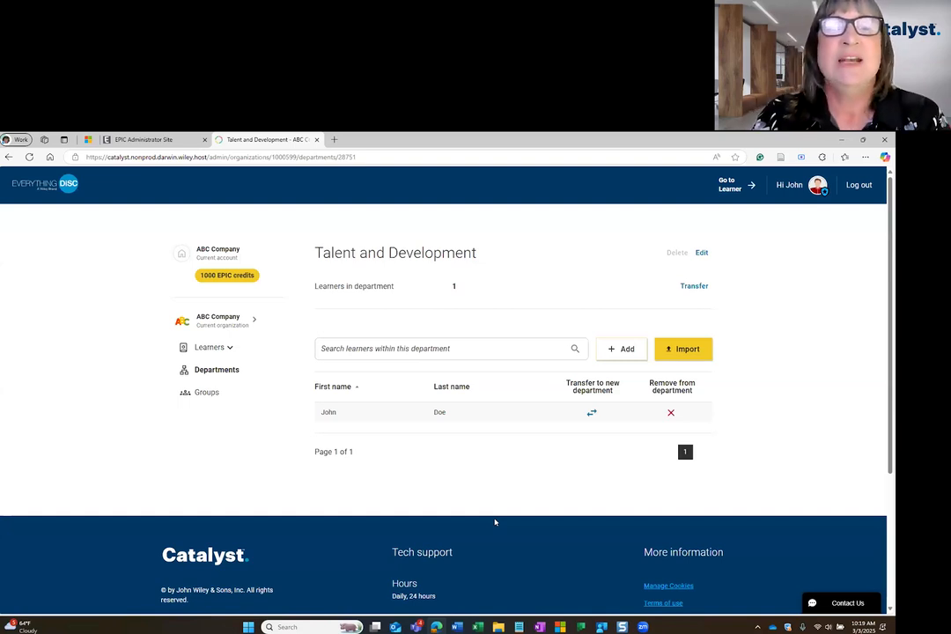
{"action": "left_click", "coordinate": [203, 348]}
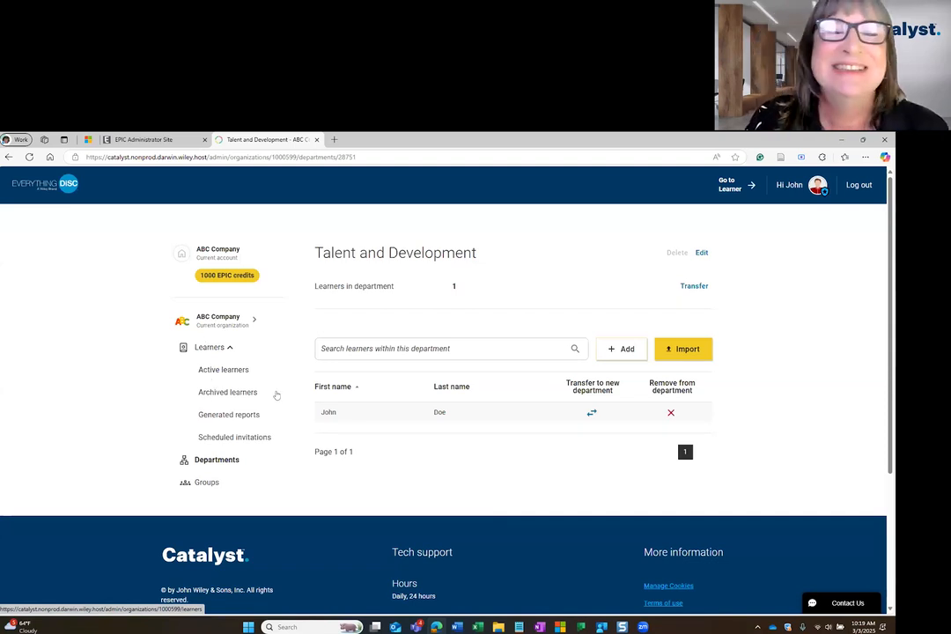
{"action": "left_click", "coordinate": [213, 348]}
Go to ABC Company's Active learners list from the Learners sidebar entry
{"action": "left_click", "coordinate": [208, 350]}
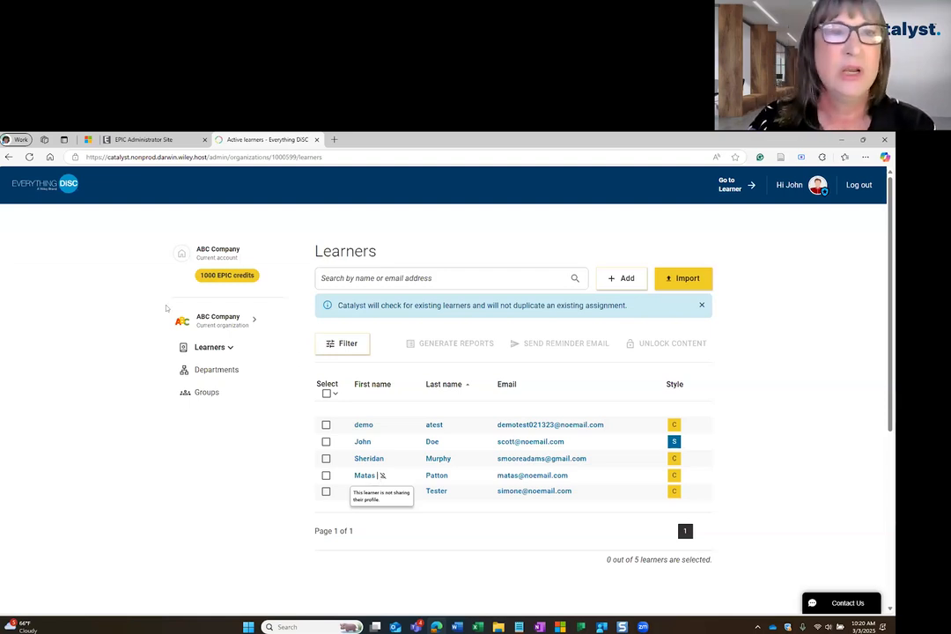
{"action": "left_click", "coordinate": [143, 139]}
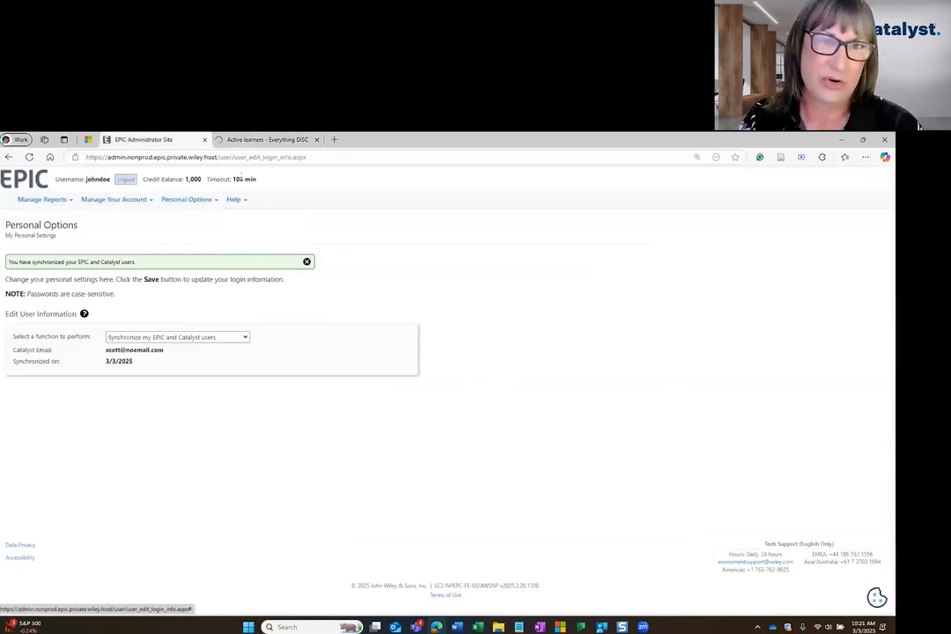
{"action": "left_click", "coordinate": [257, 140]}
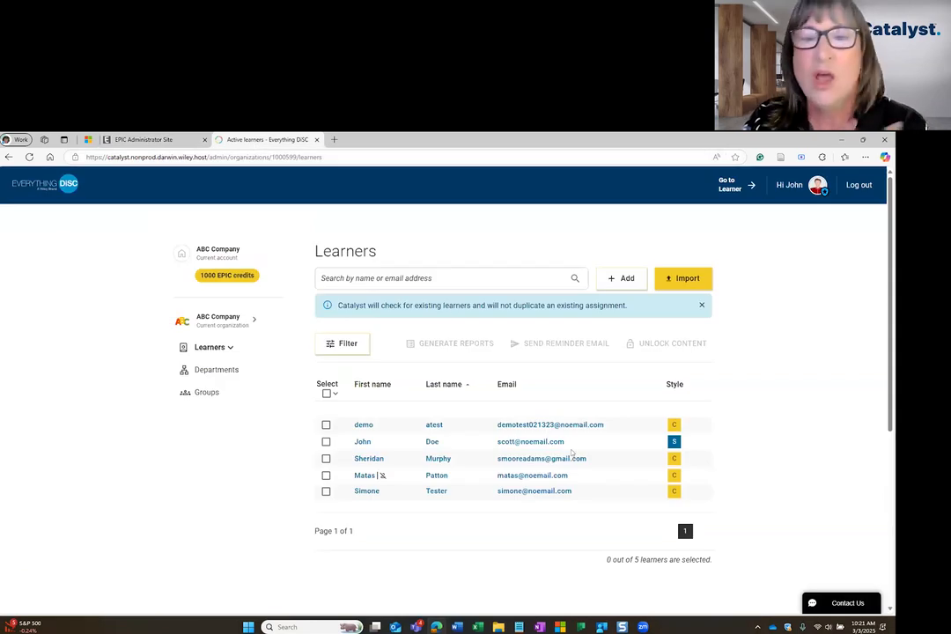
In the Add learners form, queue the first learner with first name, last name and e-mail
{"action": "left_click", "coordinate": [624, 279]}
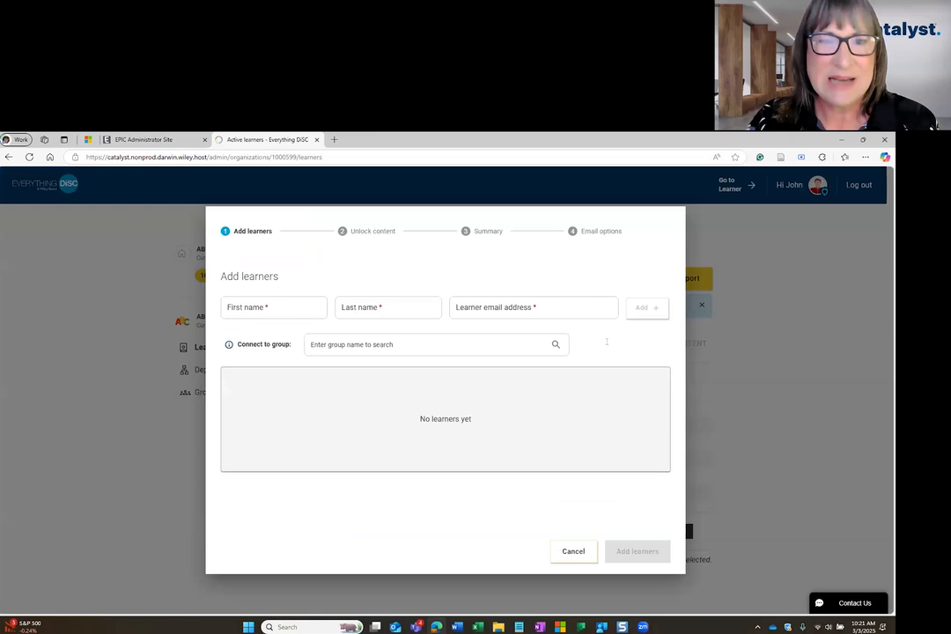
{"action": "left_click", "coordinate": [276, 309]}
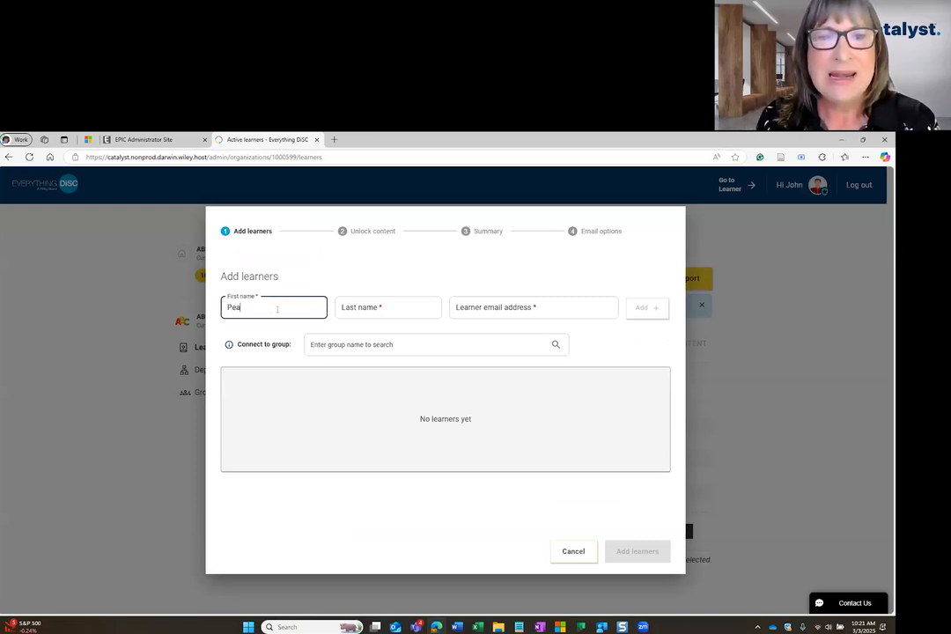
{"action": "key", "text": "Tab"}
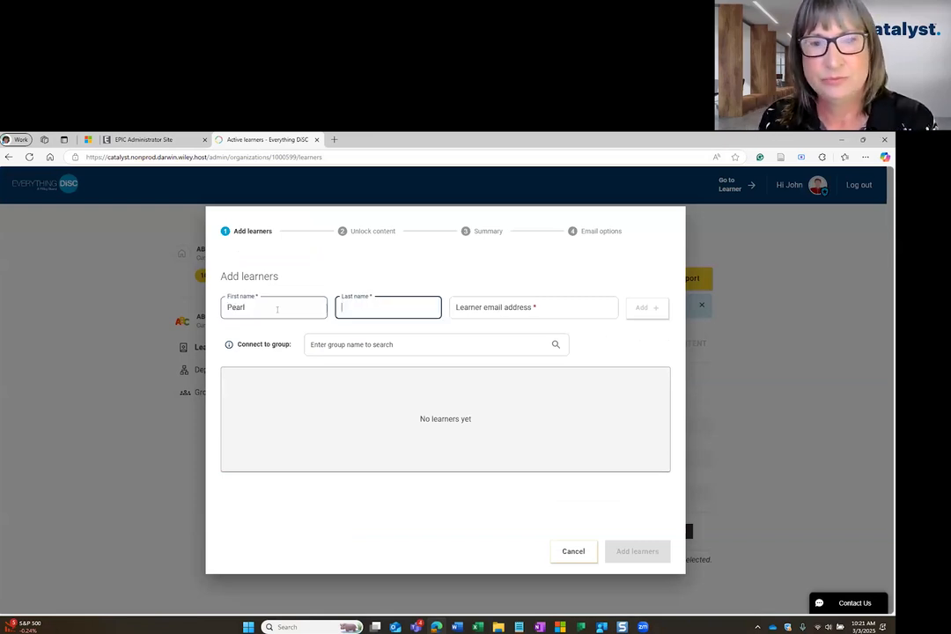
{"action": "key", "text": "Tab"}
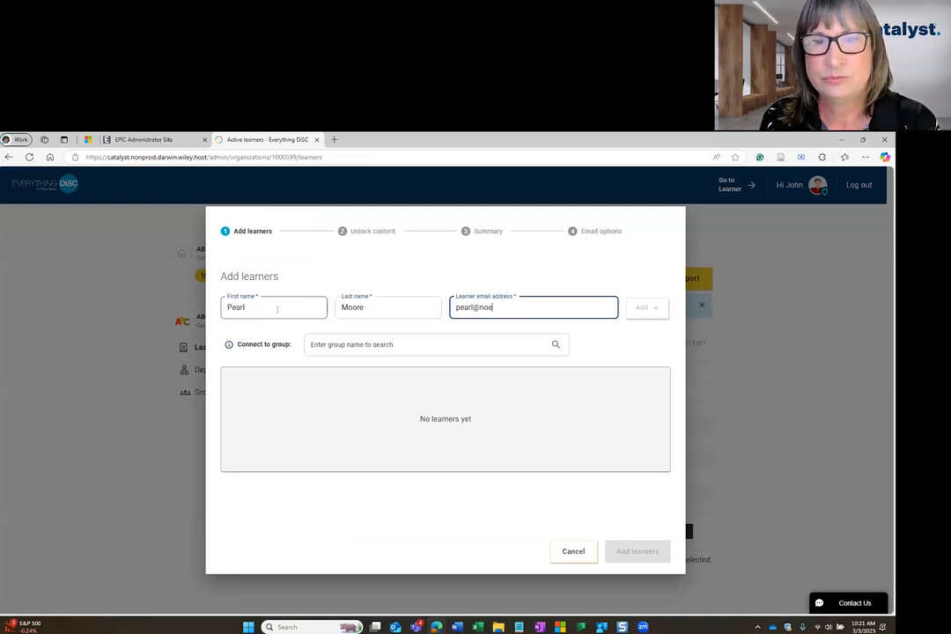
{"action": "left_click", "coordinate": [642, 307]}
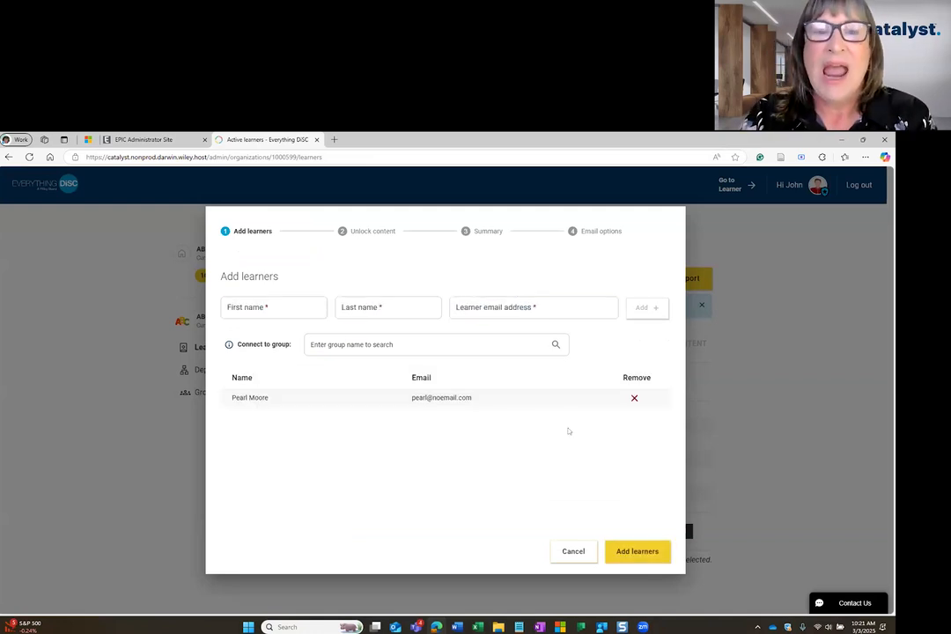
Queue a second learner with first name, last name and e-mail, then check the group options
{"action": "left_click", "coordinate": [242, 301]}
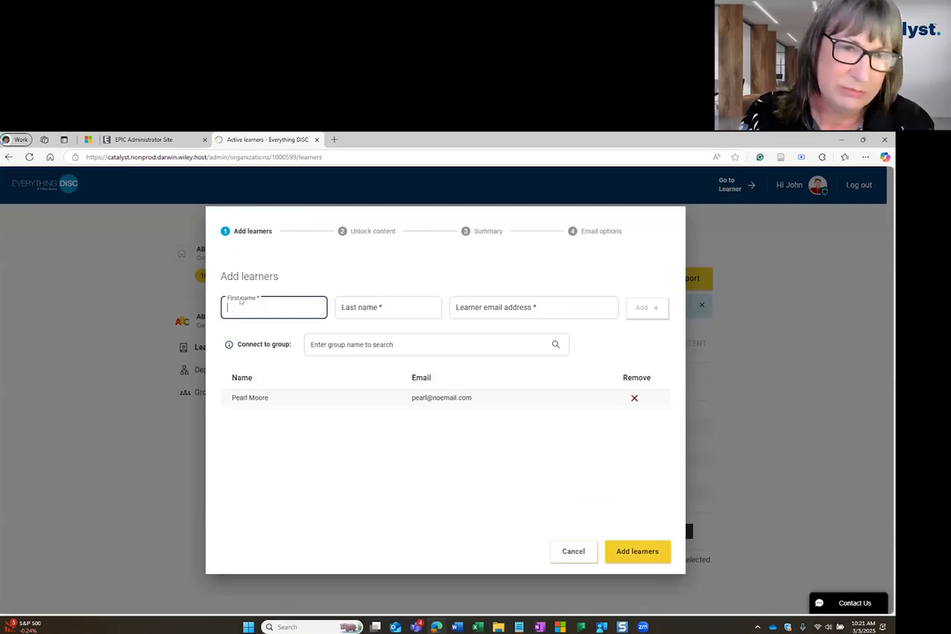
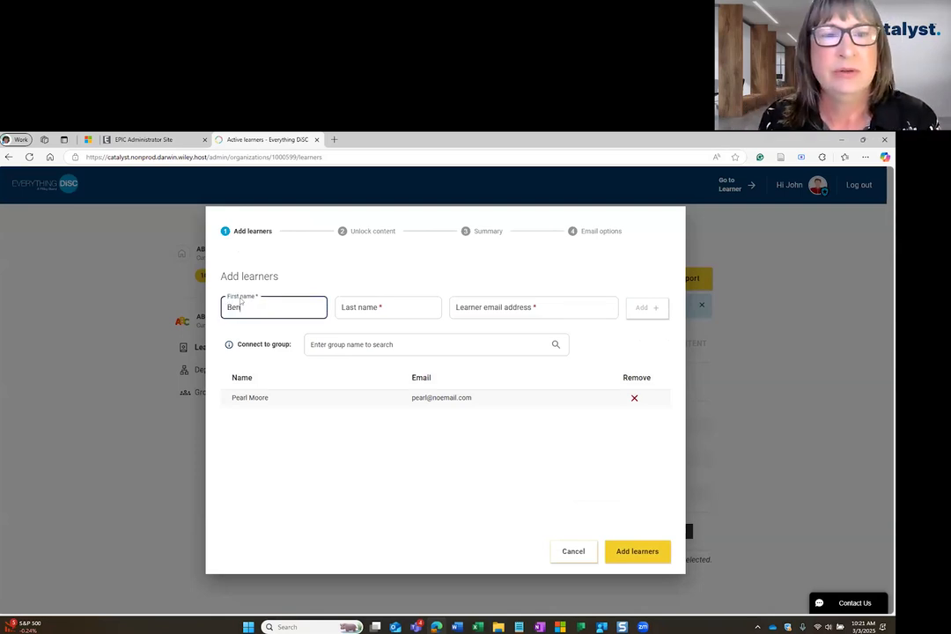
{"action": "key", "text": "Tab"}
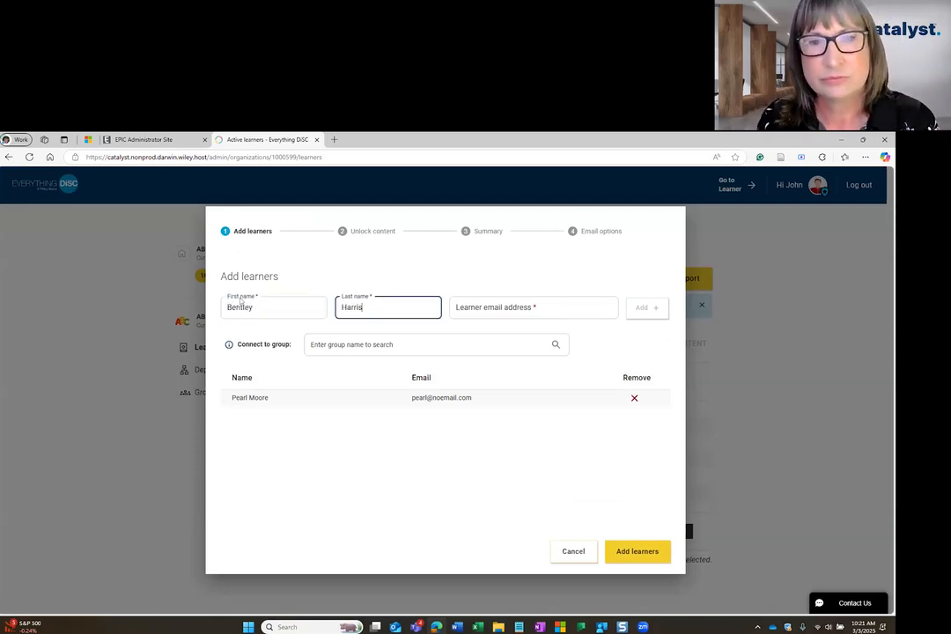
{"action": "key", "text": "Tab"}
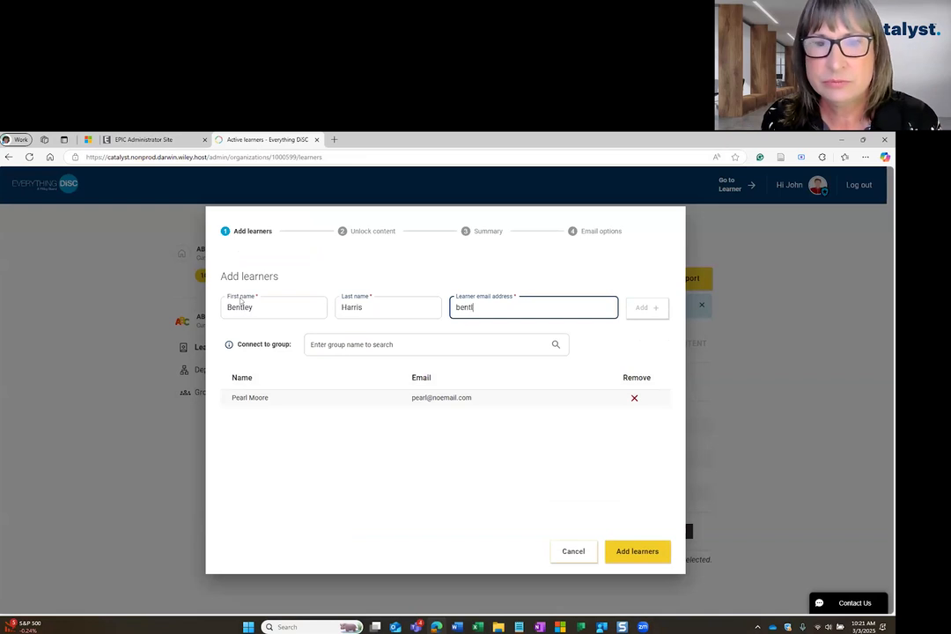
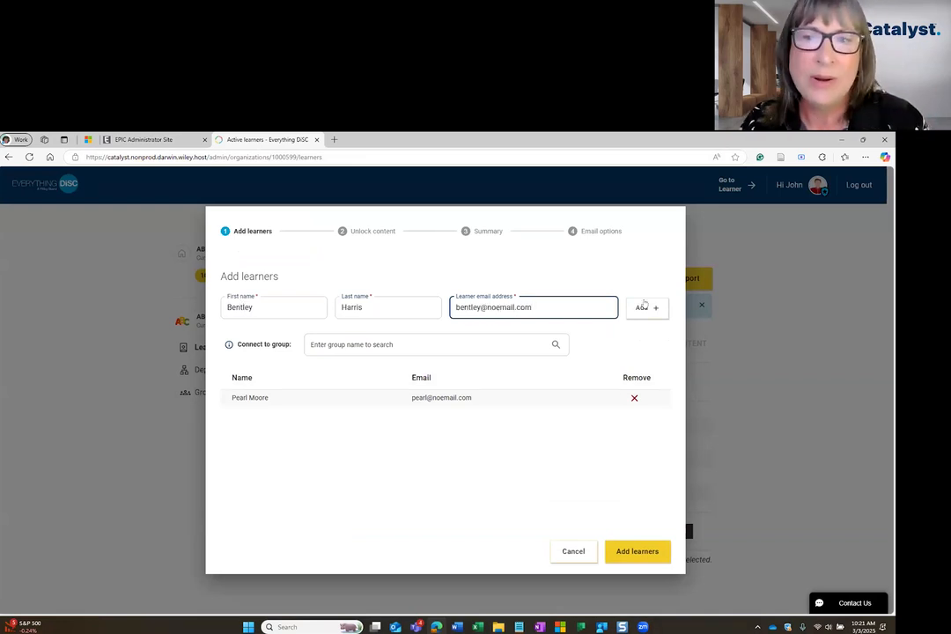
{"action": "left_click", "coordinate": [643, 306]}
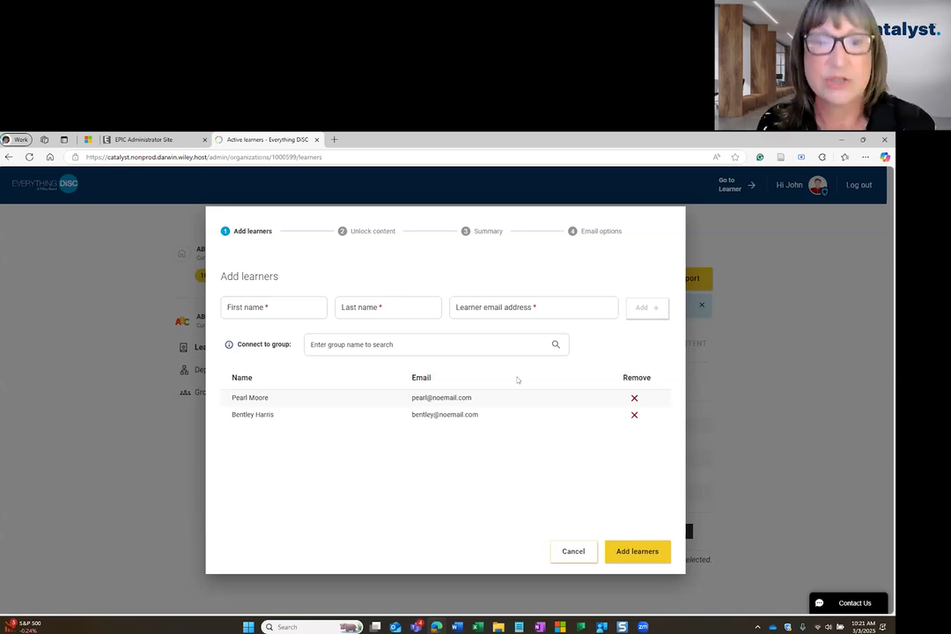
{"action": "left_click", "coordinate": [326, 343]}
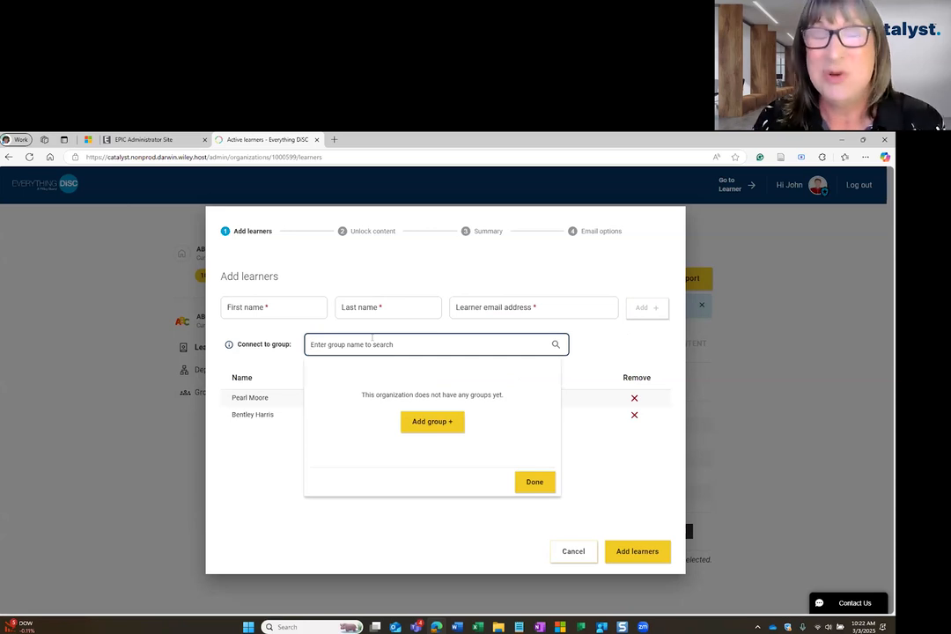
Create a Facilitation Participants group named 'March 15, 2025' with Include self left unchecked
{"action": "left_click", "coordinate": [428, 422]}
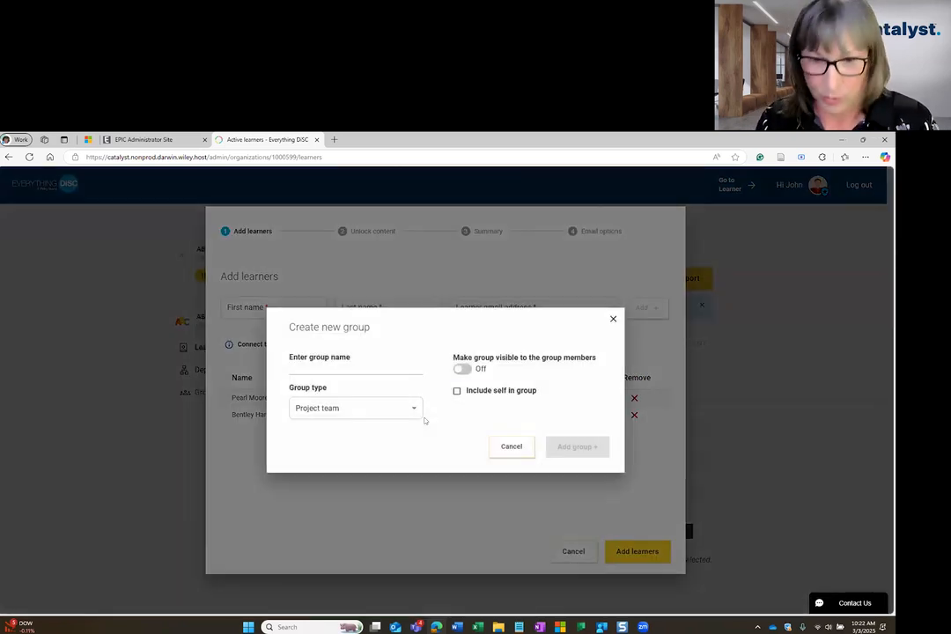
{"action": "left_click", "coordinate": [315, 362]}
{"action": "type", "text": "March"}
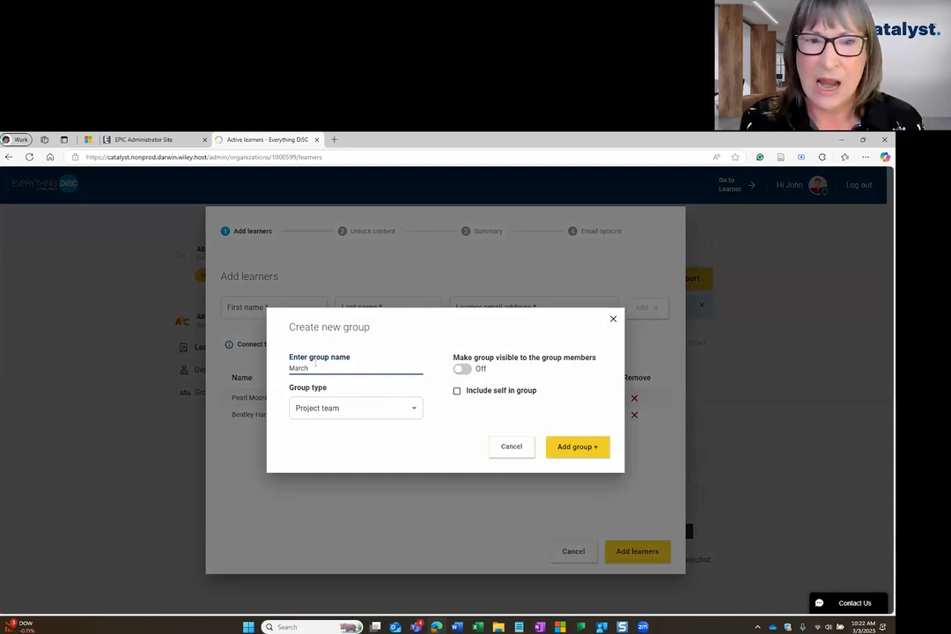
{"action": "type", "text": " 15"}
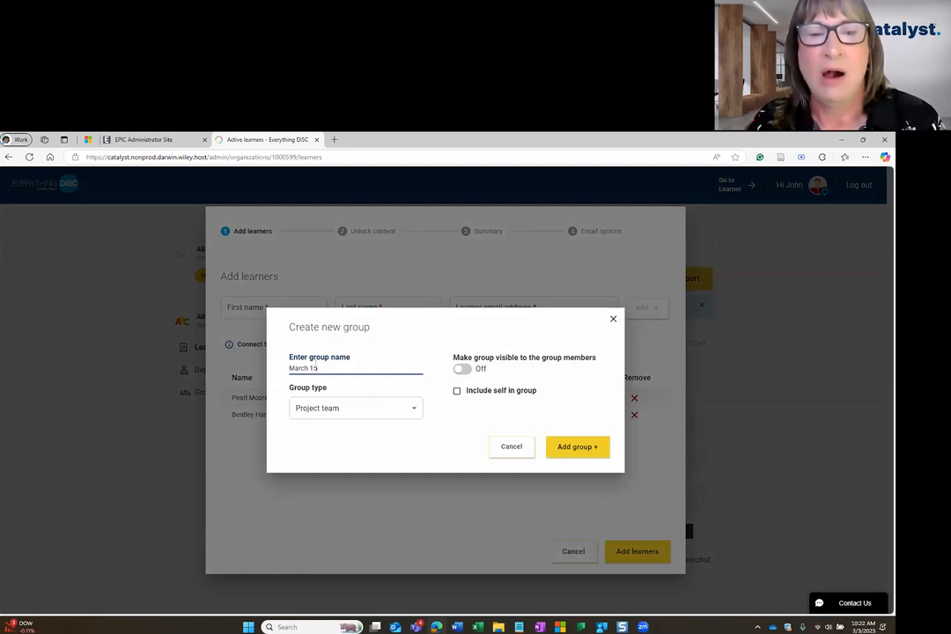
{"action": "type", "text": ", 2025"}
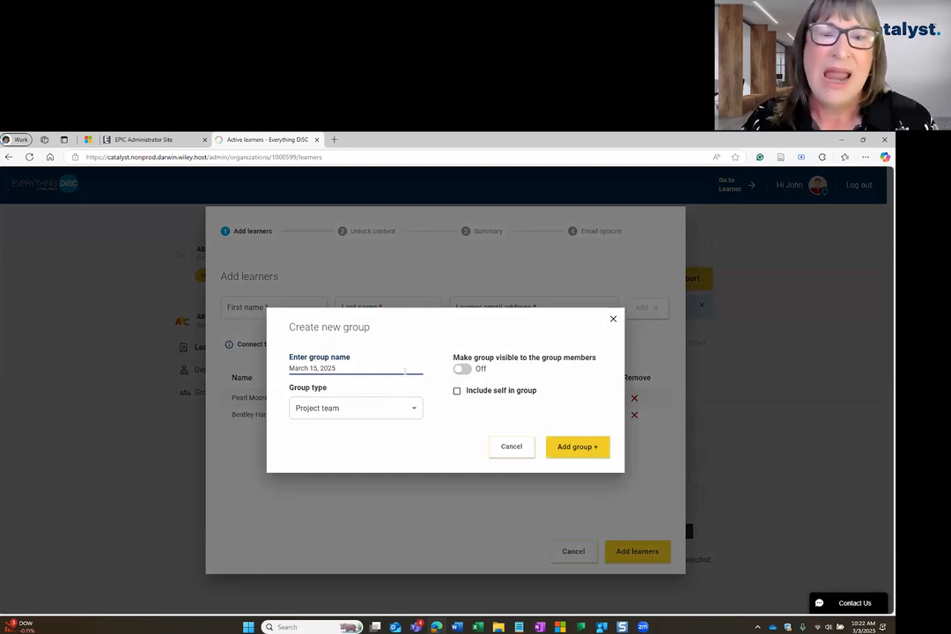
{"action": "left_click", "coordinate": [352, 408]}
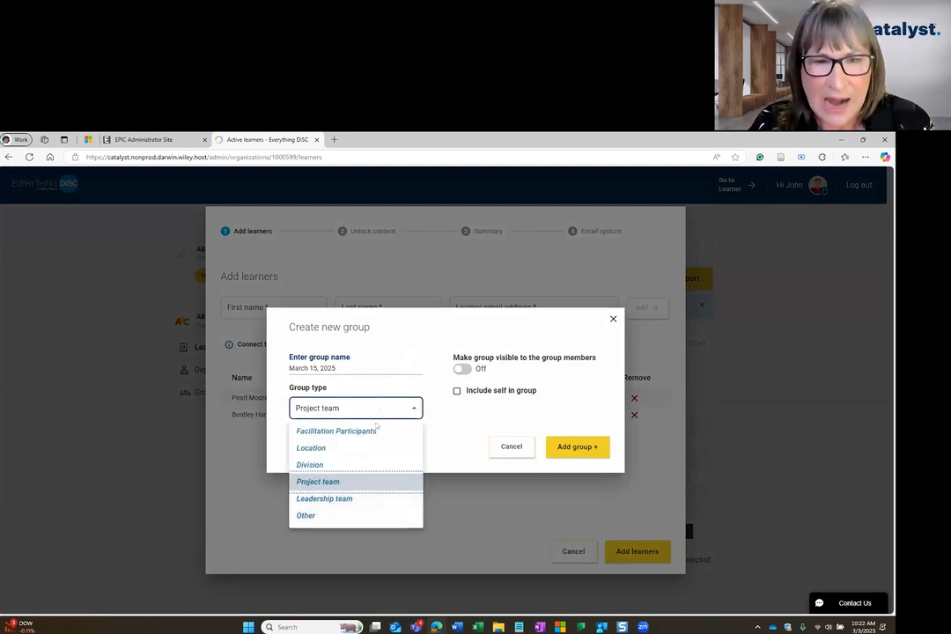
{"action": "left_click", "coordinate": [335, 431]}
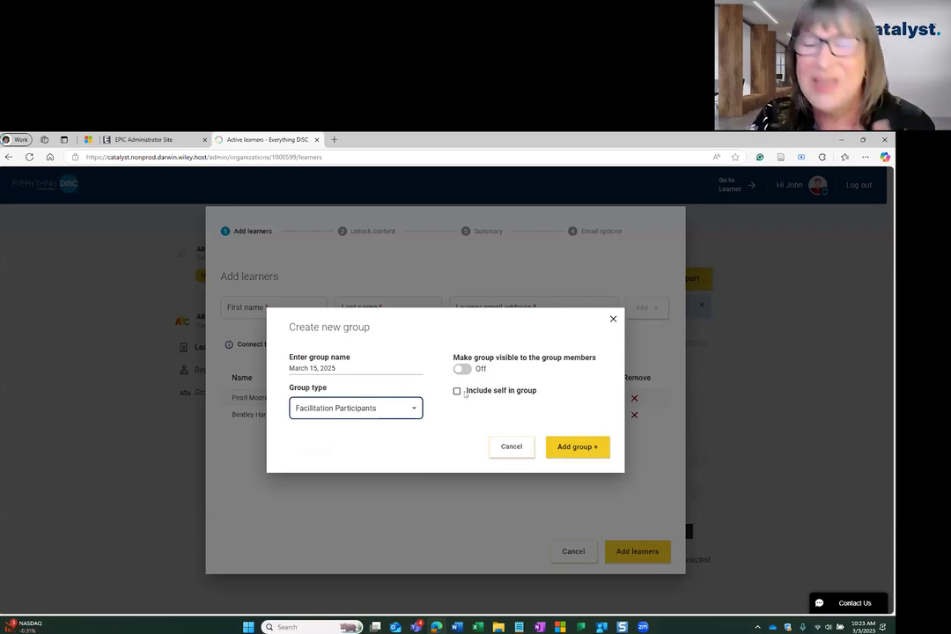
{"action": "left_click", "coordinate": [457, 391]}
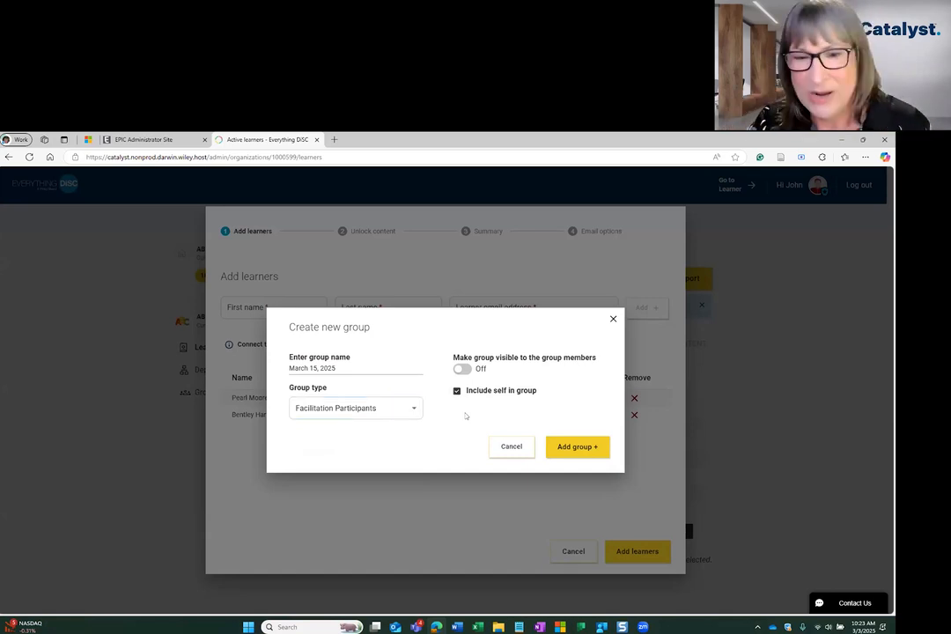
{"action": "left_click", "coordinate": [457, 391]}
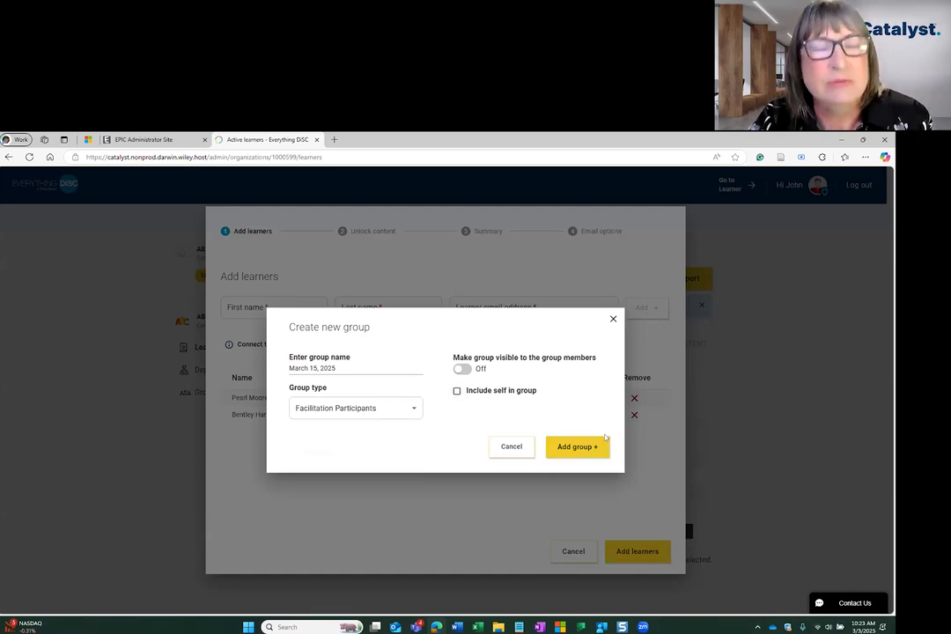
{"action": "left_click", "coordinate": [583, 447]}
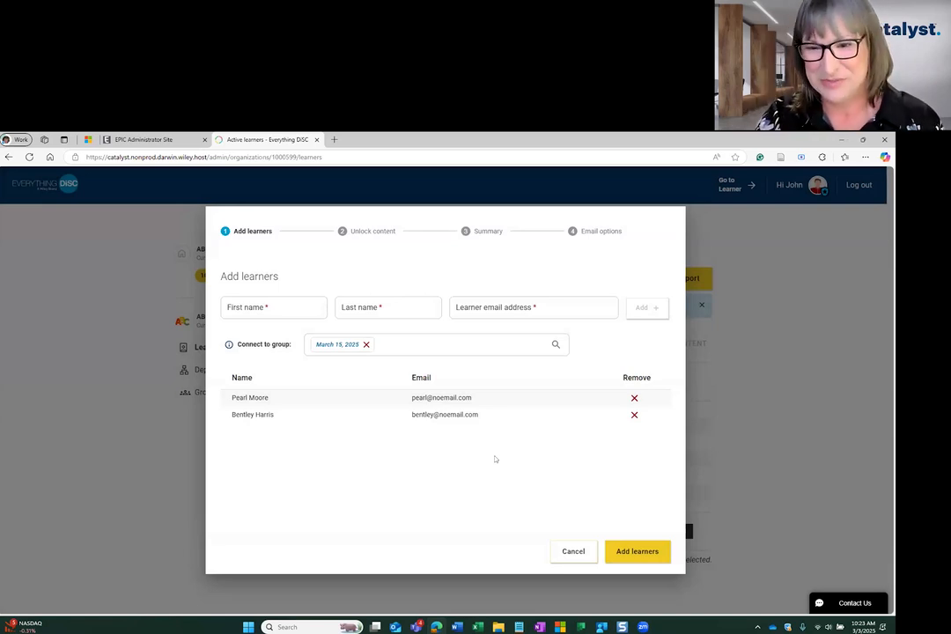
Select the Workplace package without add-ons and unlock it for both learners for 30 credits
{"action": "left_click", "coordinate": [630, 546]}
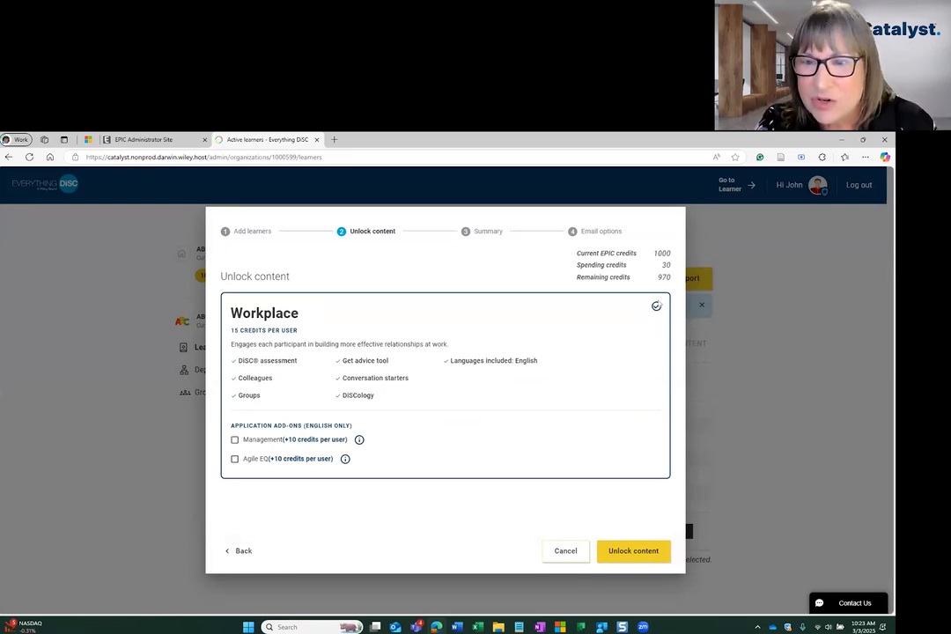
{"action": "double_click", "coordinate": [656, 306]}
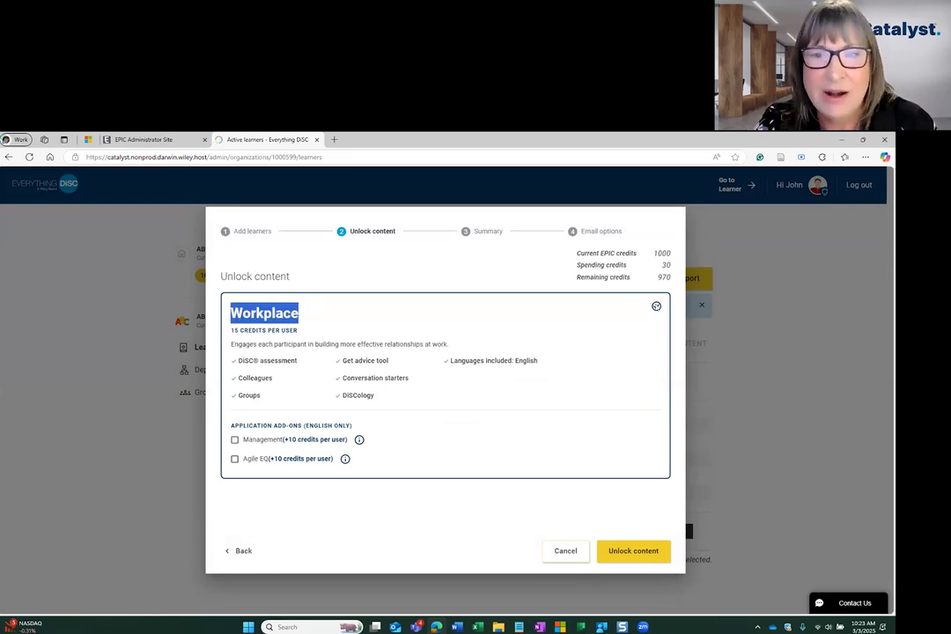
{"action": "left_click", "coordinate": [641, 331]}
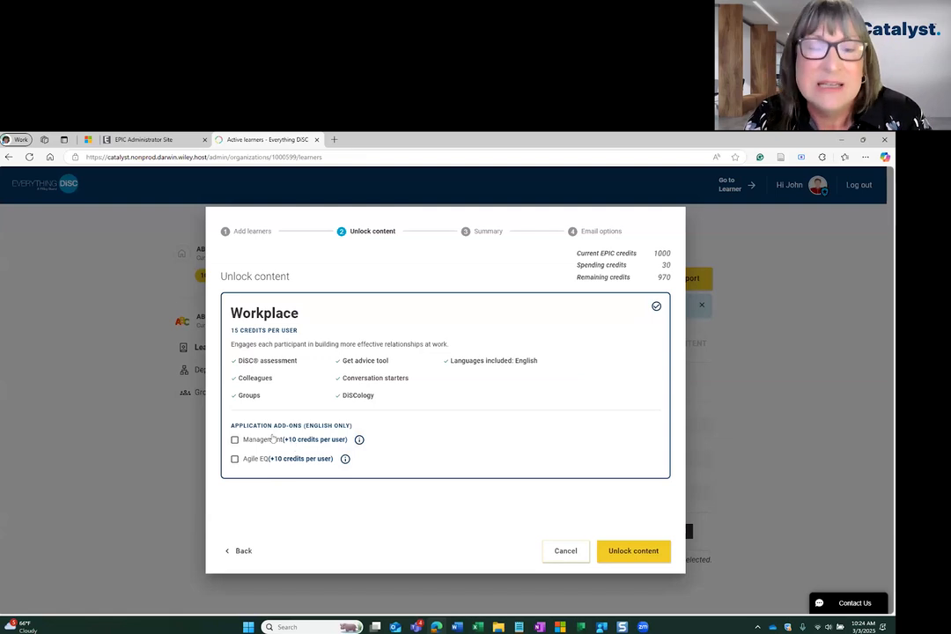
{"action": "left_click", "coordinate": [623, 550]}
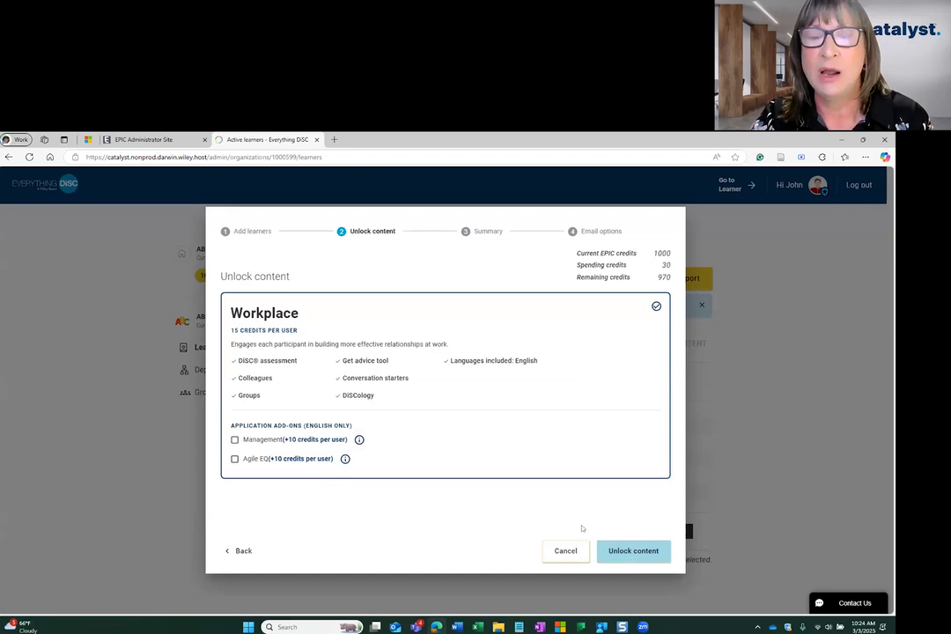
{"action": "left_click", "coordinate": [628, 554]}
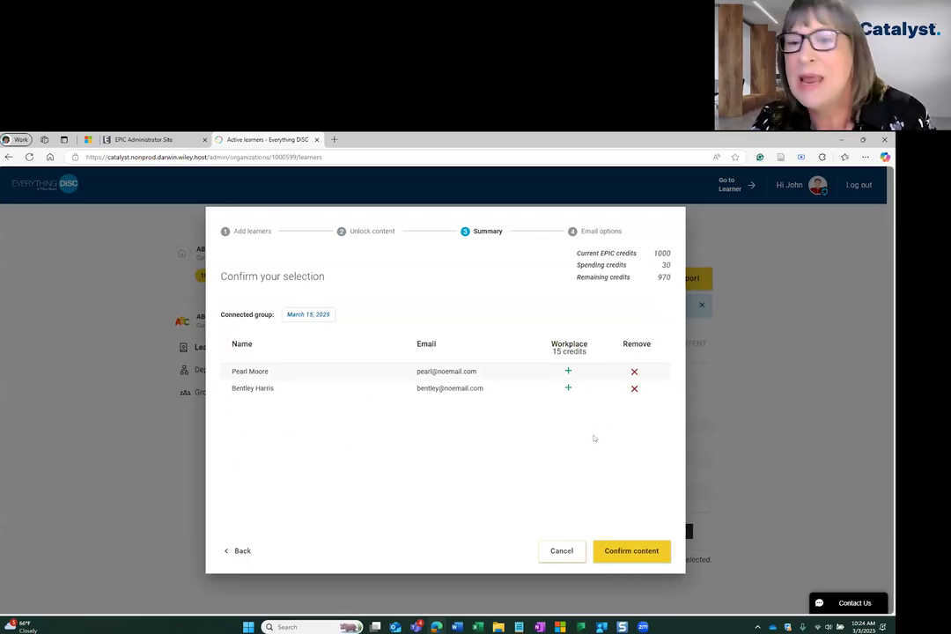
Remove the second learner from the summary and confirm Workplace content for 15 credits
{"action": "left_click", "coordinate": [633, 389]}
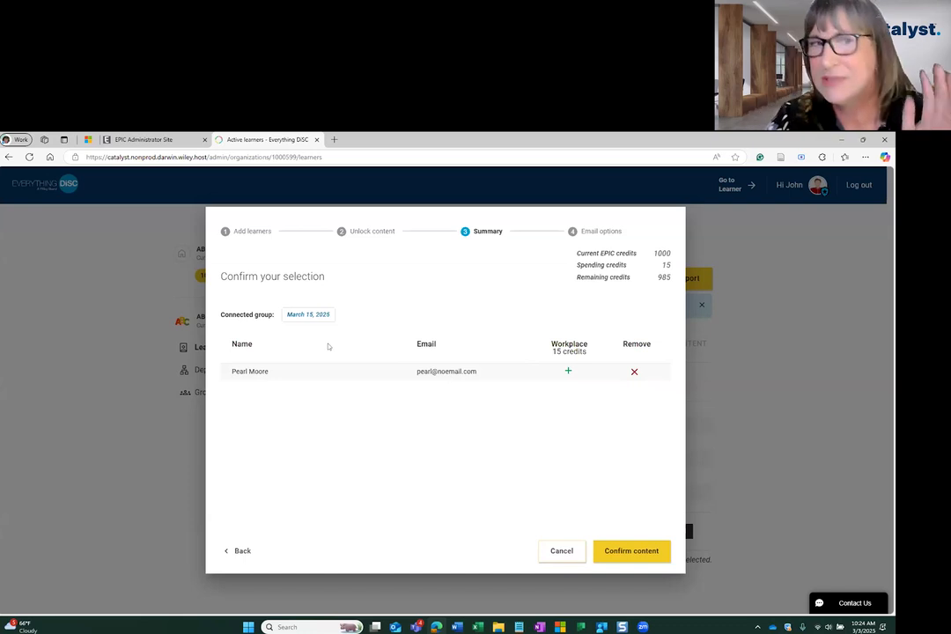
{"action": "left_click", "coordinate": [611, 545]}
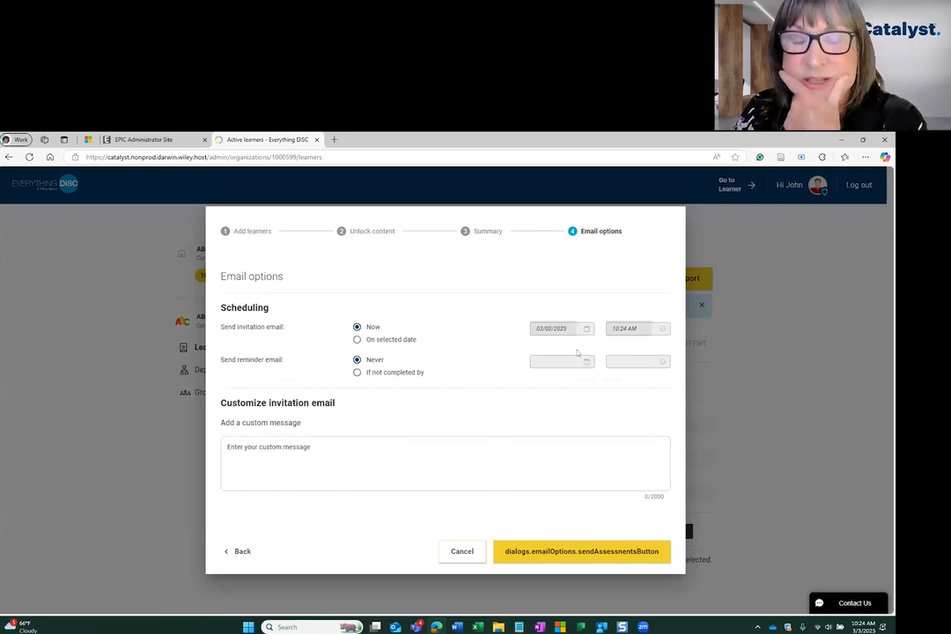
Send the invitation now with reminder left at Never and the message 'custom message'
{"action": "left_click", "coordinate": [356, 372]}
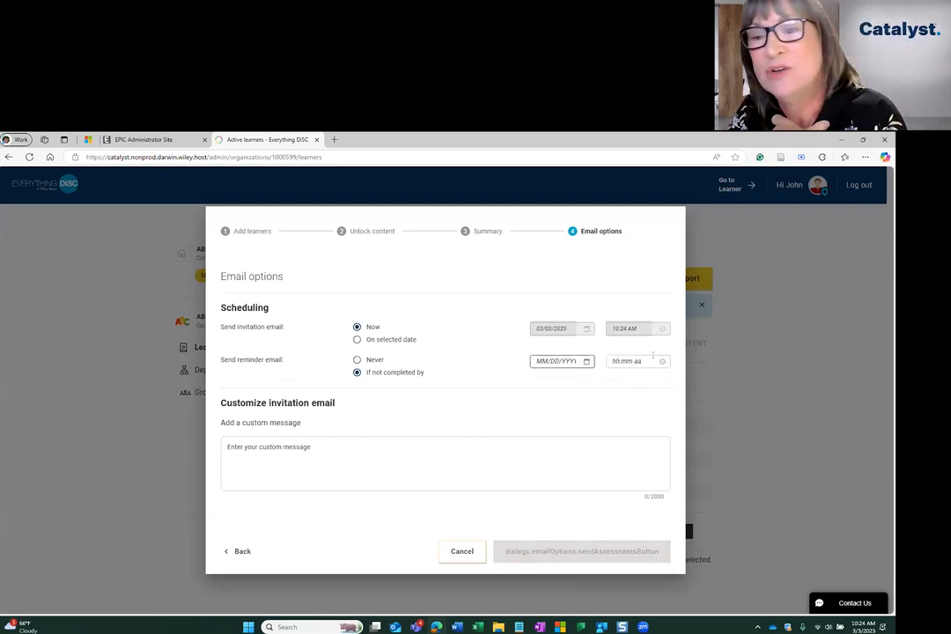
{"action": "left_click", "coordinate": [357, 360]}
{"action": "left_click", "coordinate": [368, 448]}
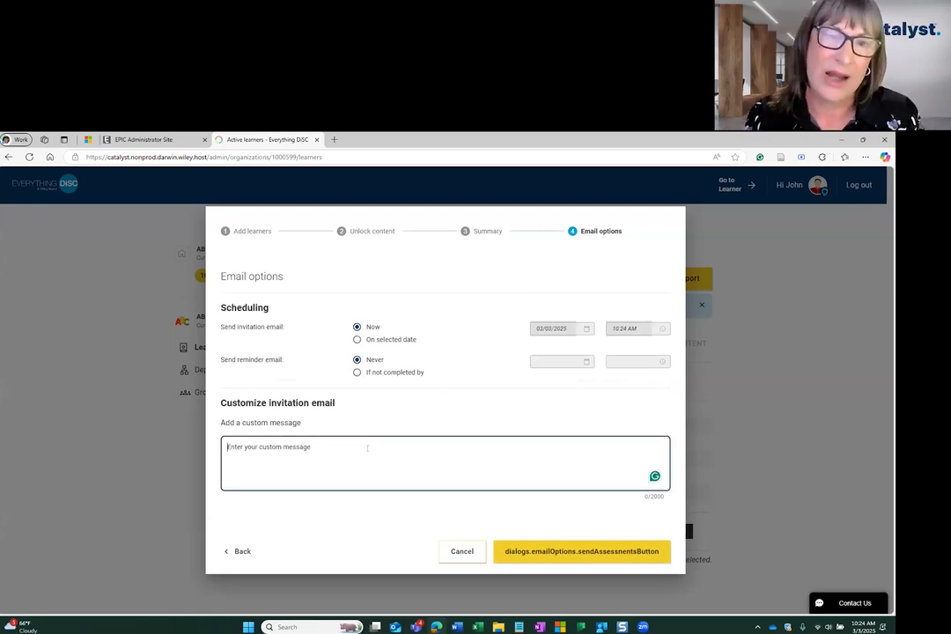
{"action": "type", "text": "custom messag"}
{"action": "key", "text": "BackSpace"}
{"action": "key", "text": "BackSpace"}
{"action": "key", "text": "BackSpace"}
{"action": "type", "text": "sag4e"}
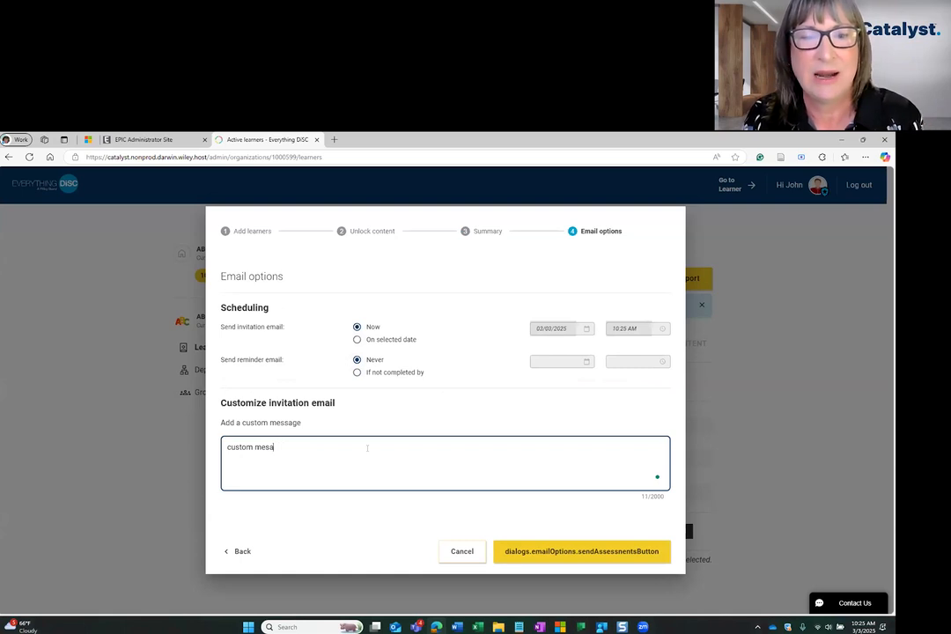
{"action": "key", "text": "BackSpace"}
{"action": "key", "text": "BackSpace"}
{"action": "type", "text": "e"}
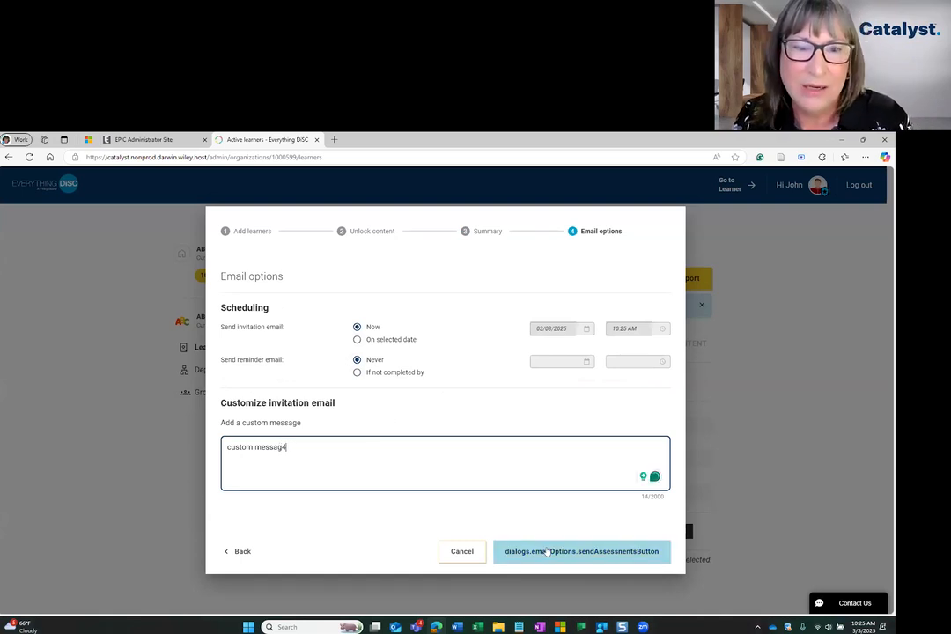
{"action": "left_click", "coordinate": [656, 550]}
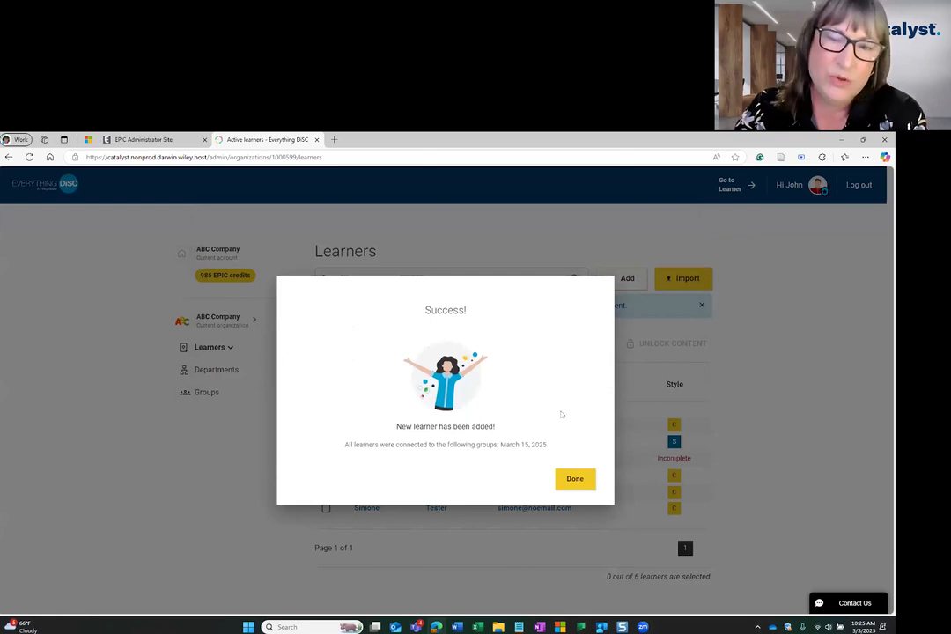
{"action": "left_click", "coordinate": [574, 480]}
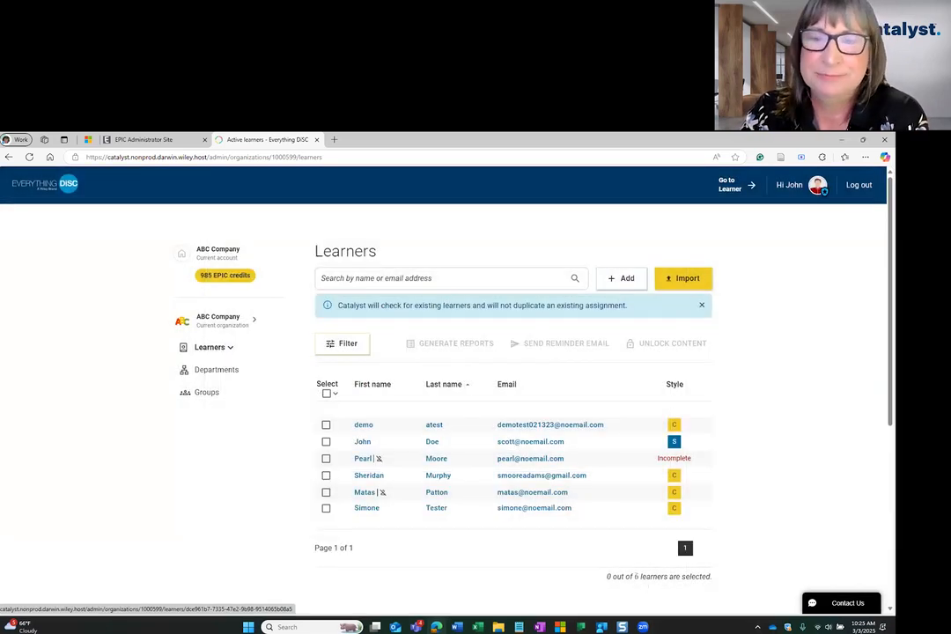
{"action": "left_click", "coordinate": [326, 458]}
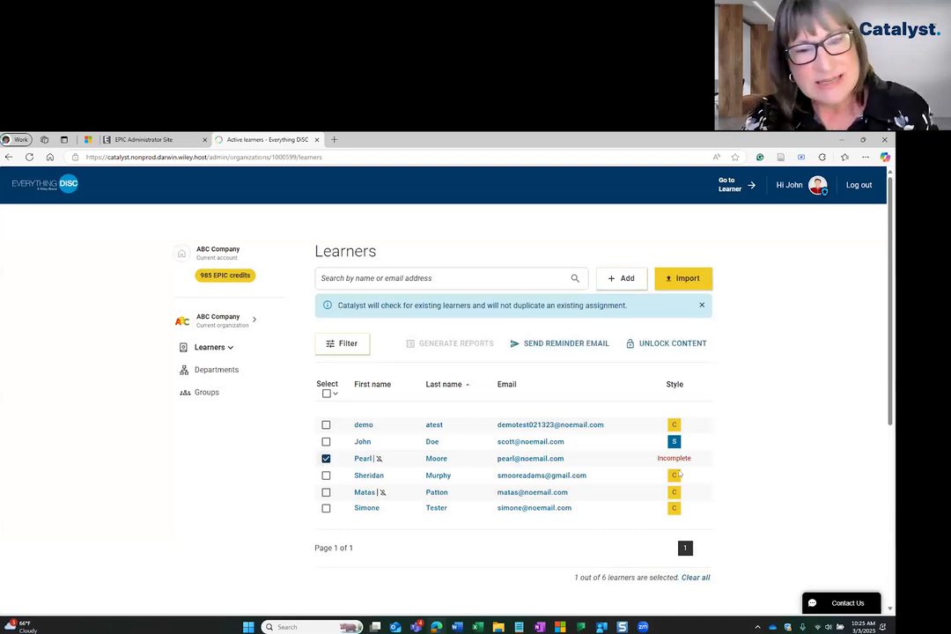
{"action": "left_click", "coordinate": [695, 578]}
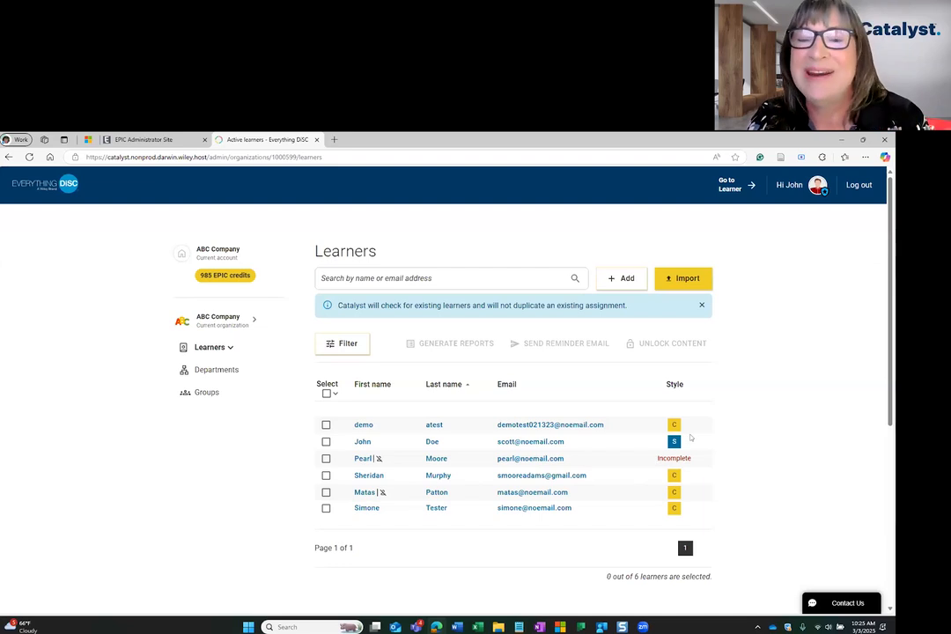
{"action": "left_click", "coordinate": [325, 458]}
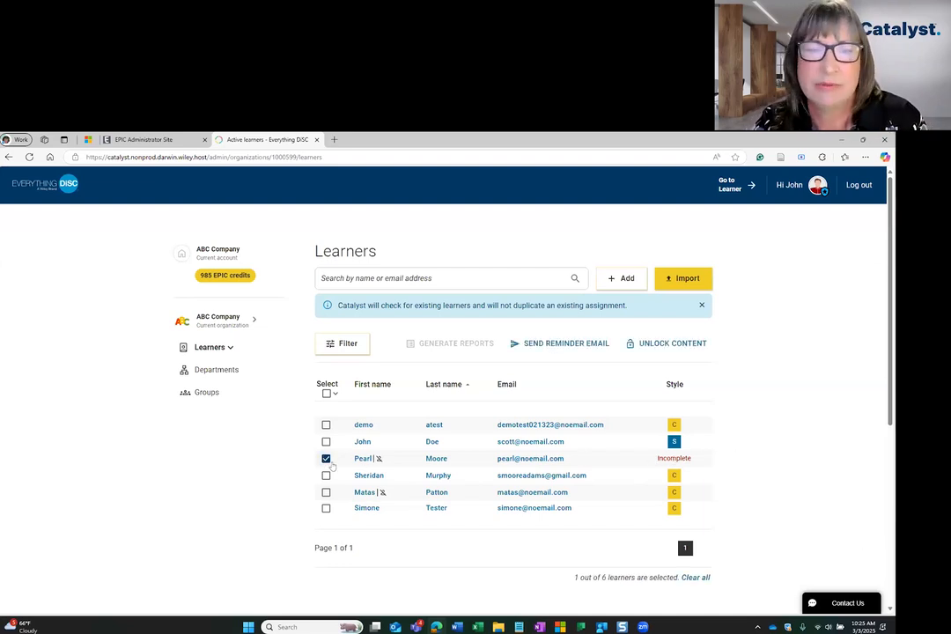
{"action": "left_click", "coordinate": [393, 463]}
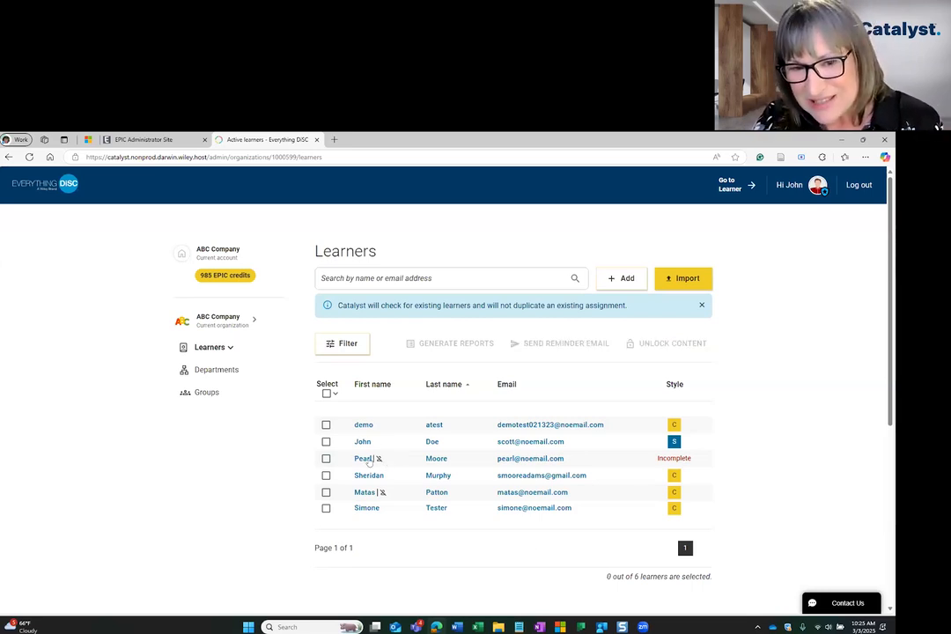
{"action": "mouse_move", "coordinate": [380, 460]}
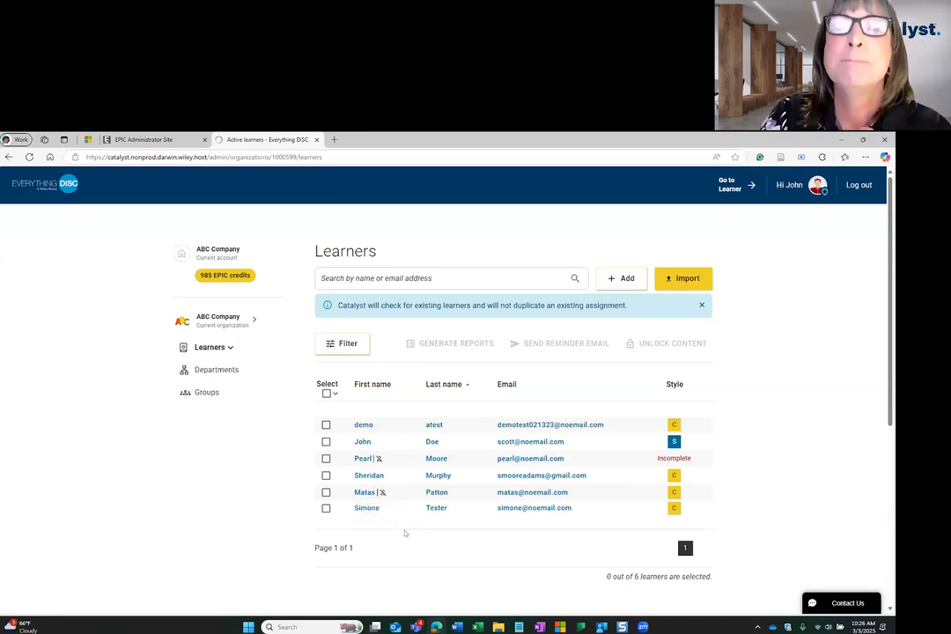
{"action": "mouse_move", "coordinate": [381, 494]}
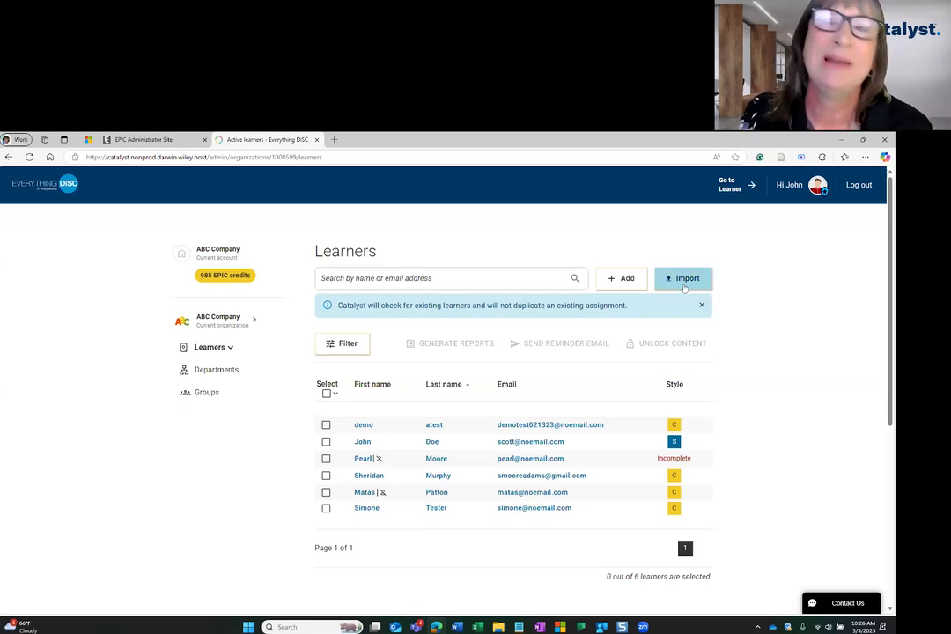
Choose Learners.xlsx from the Downloads folder in the Upload learners step
{"action": "left_click", "coordinate": [618, 279]}
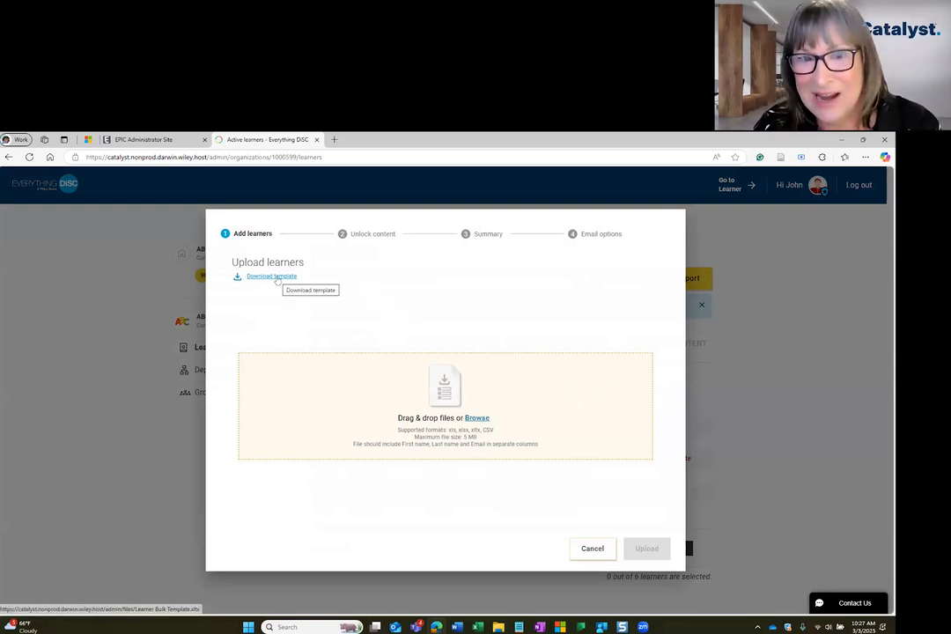
{"action": "left_click", "coordinate": [478, 418]}
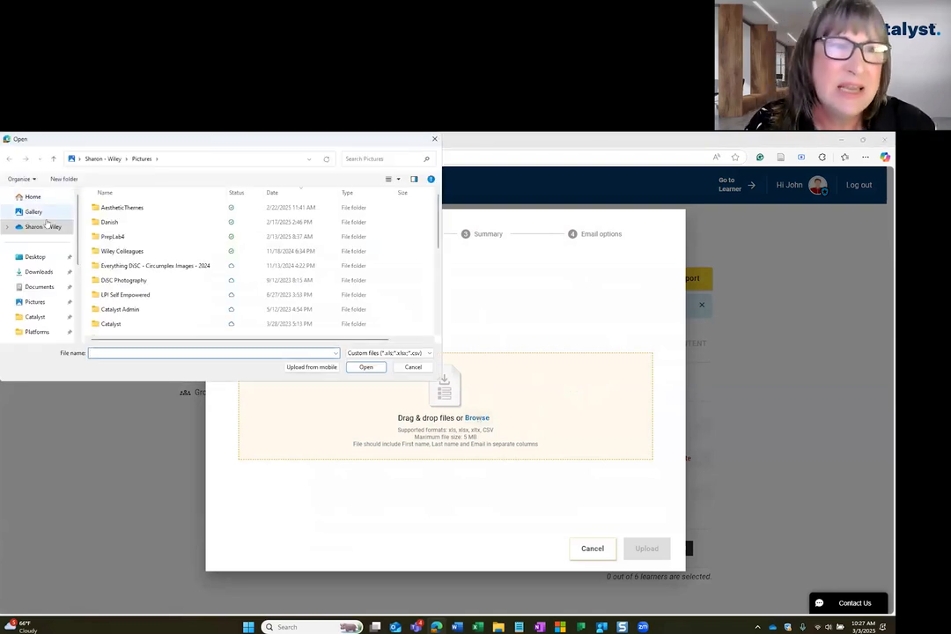
{"action": "left_click", "coordinate": [44, 273]}
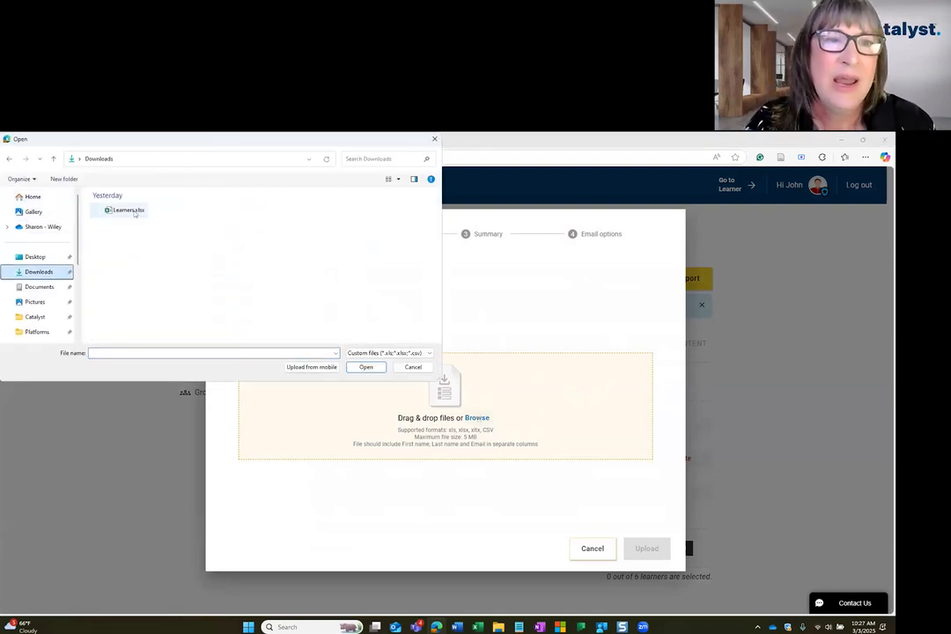
{"action": "left_click", "coordinate": [132, 211]}
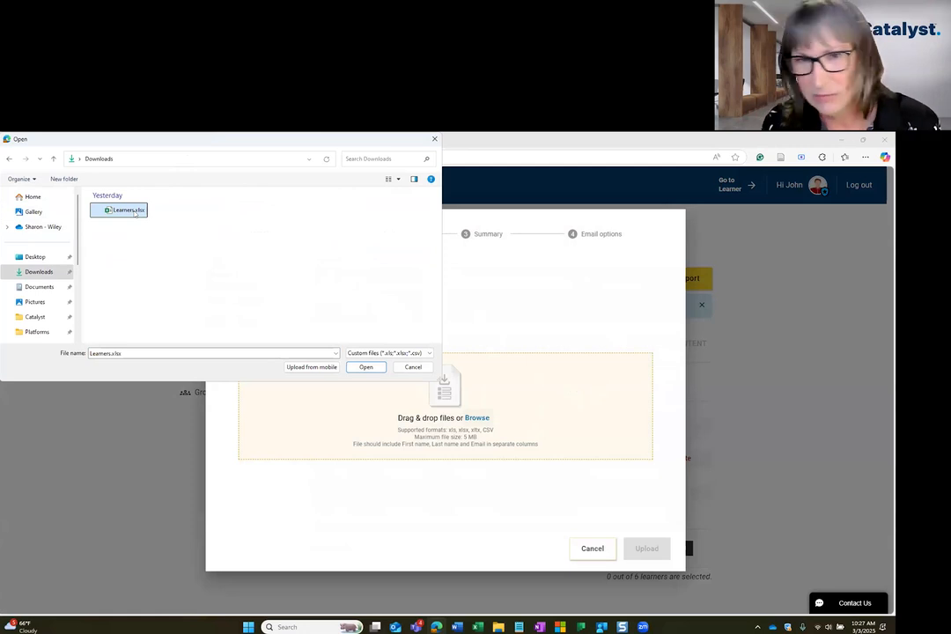
{"action": "left_click", "coordinate": [380, 368]}
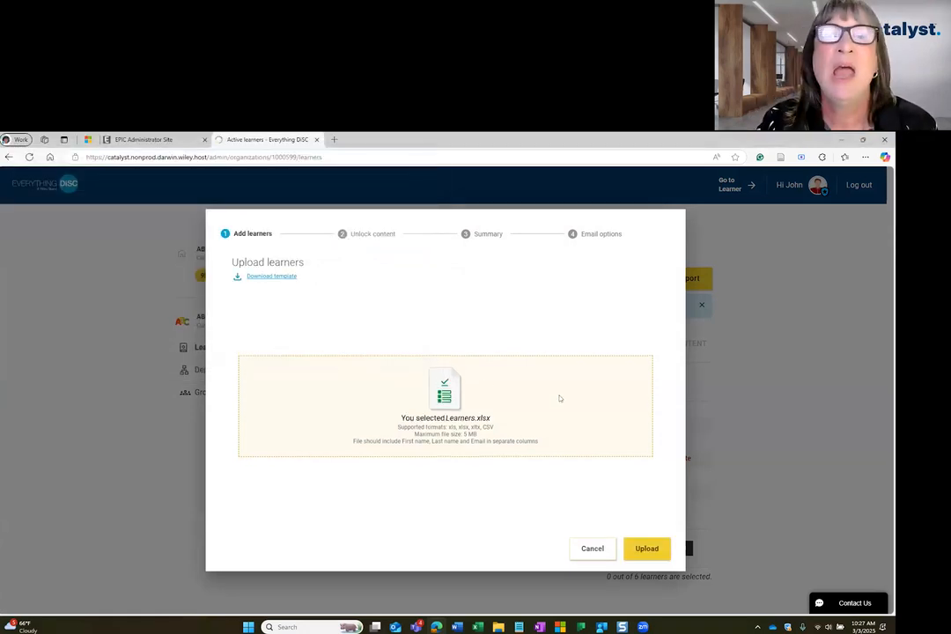
Upload the file's three learners, connect them to the March 15, 2025 group, and add them
{"action": "left_click", "coordinate": [646, 549]}
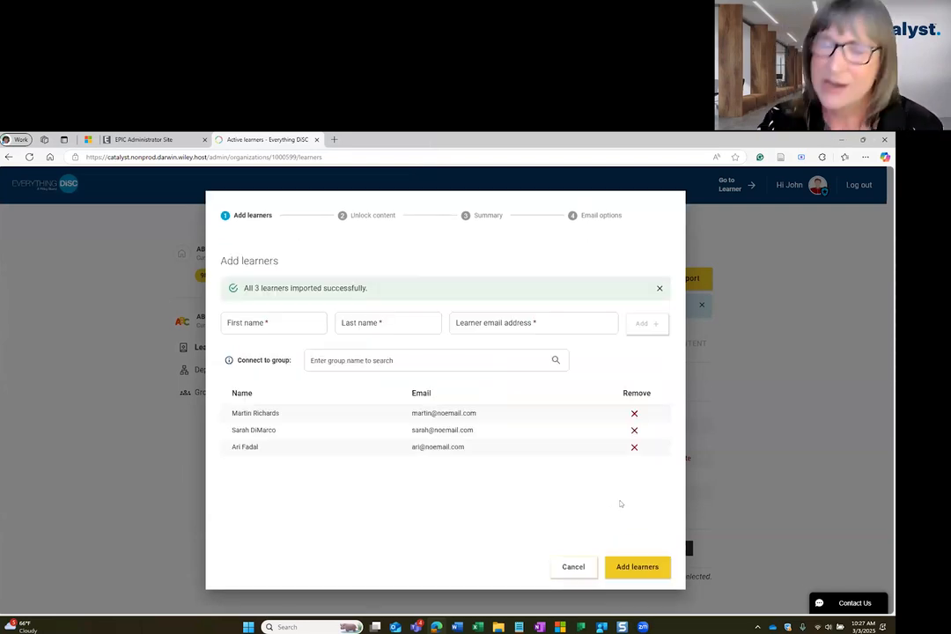
{"action": "left_click", "coordinate": [440, 361]}
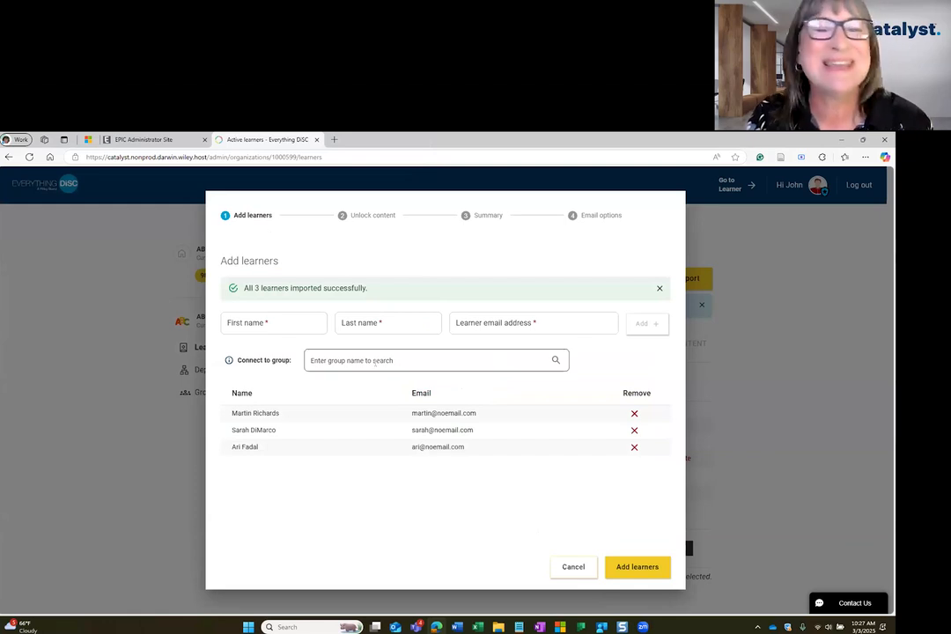
{"action": "left_click", "coordinate": [635, 488]}
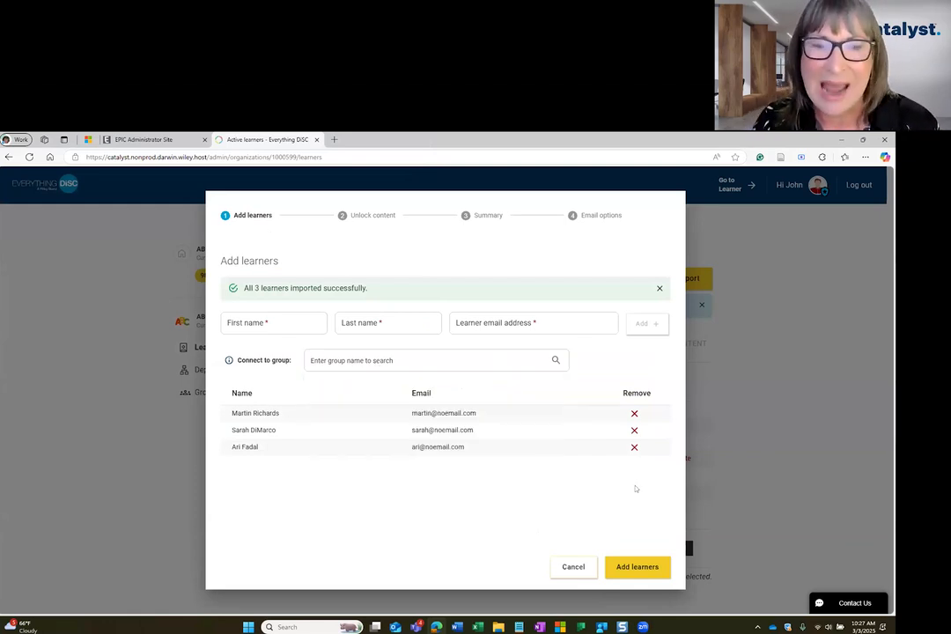
{"action": "left_click", "coordinate": [475, 360]}
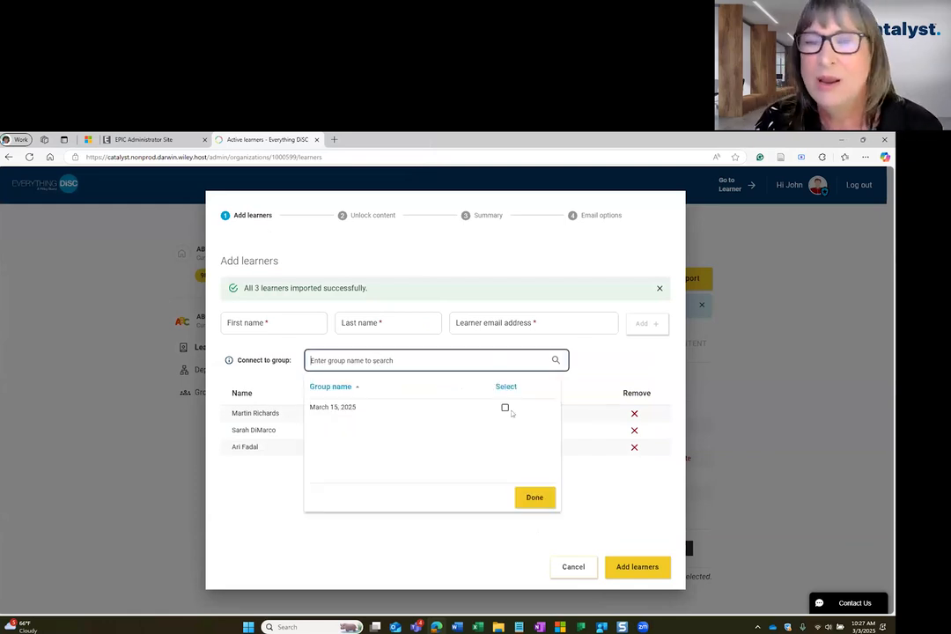
{"action": "left_click", "coordinate": [503, 408]}
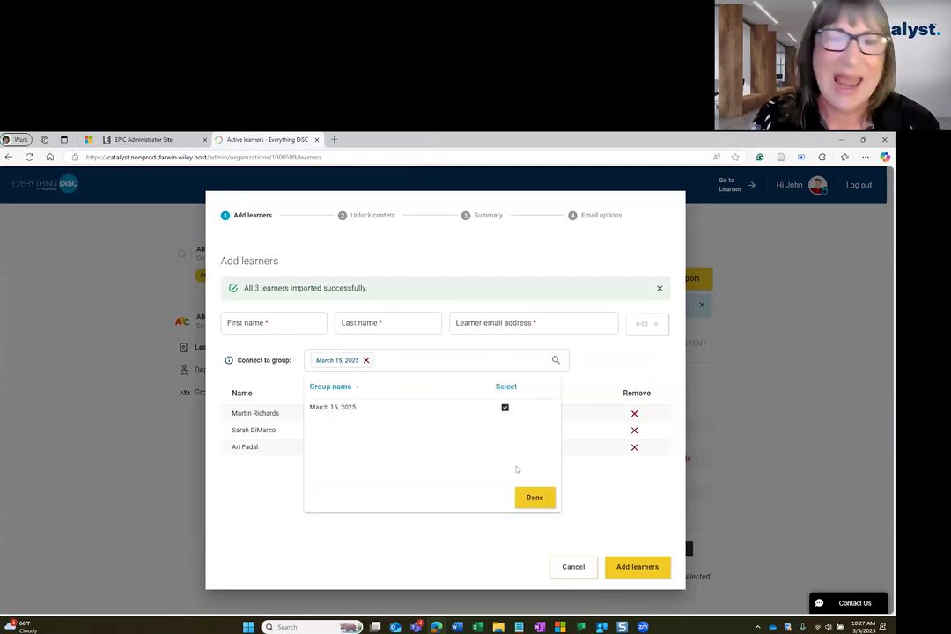
{"action": "left_click", "coordinate": [549, 497]}
{"action": "left_click", "coordinate": [637, 566]}
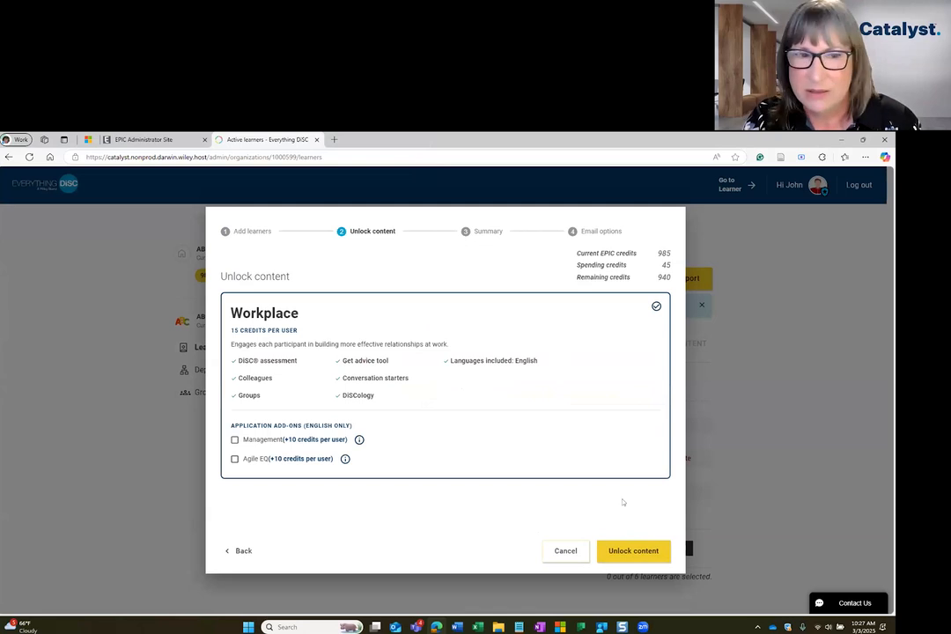
Unlock and confirm Workplace content for the three new learners, then finish the invitations
{"action": "left_click", "coordinate": [622, 552]}
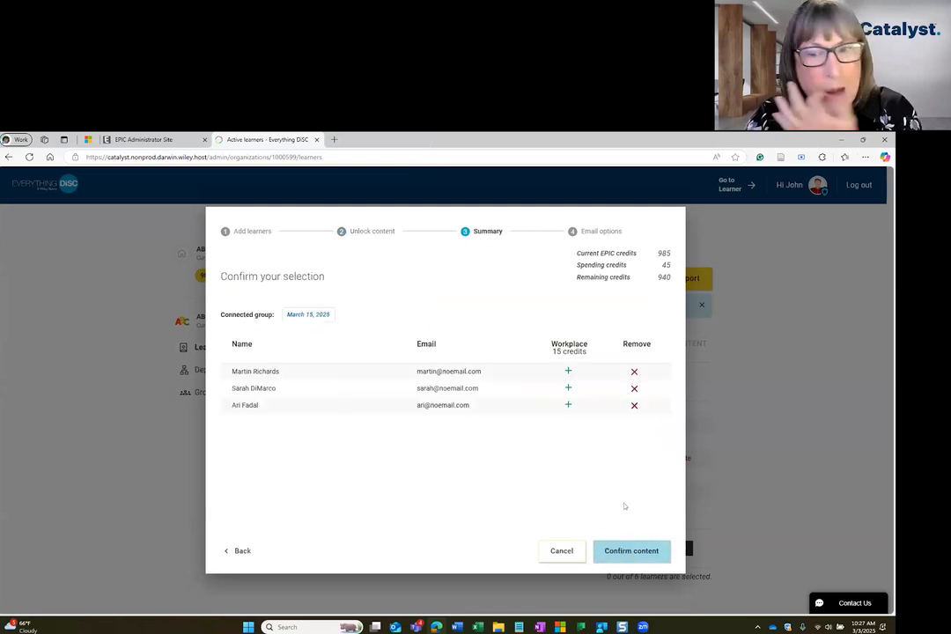
{"action": "left_click", "coordinate": [630, 552]}
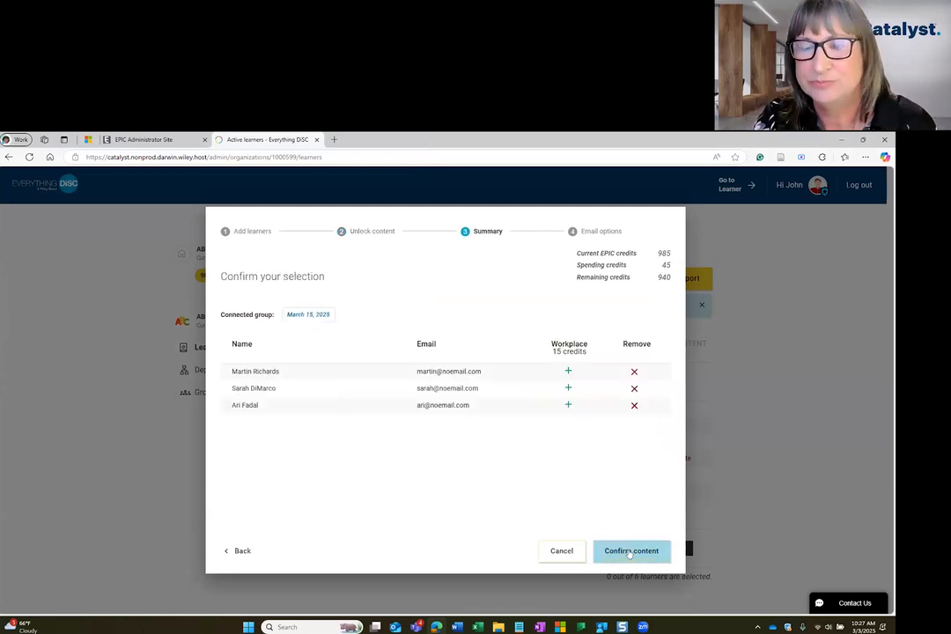
{"action": "left_click", "coordinate": [620, 552]}
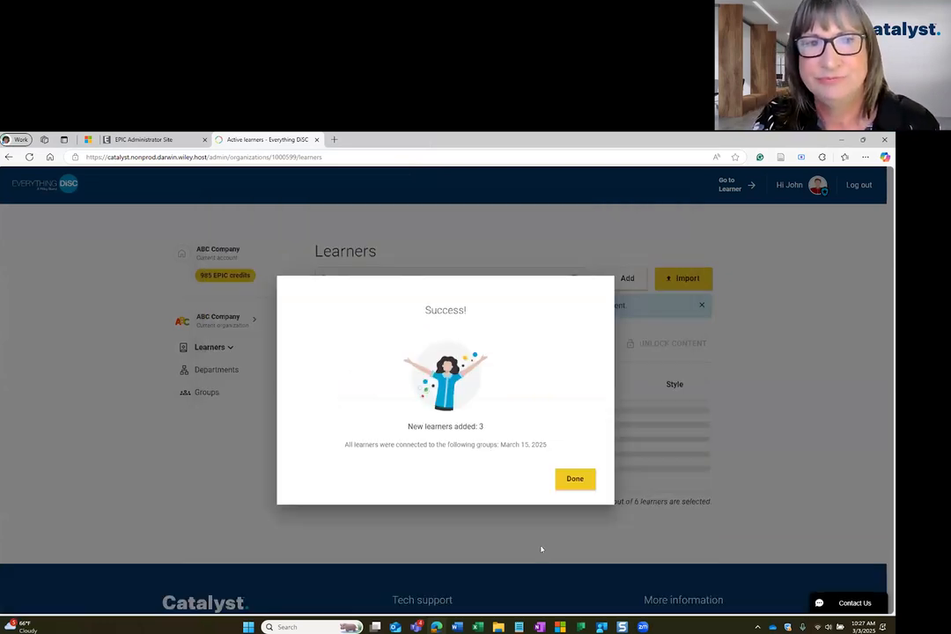
{"action": "left_click", "coordinate": [575, 480]}
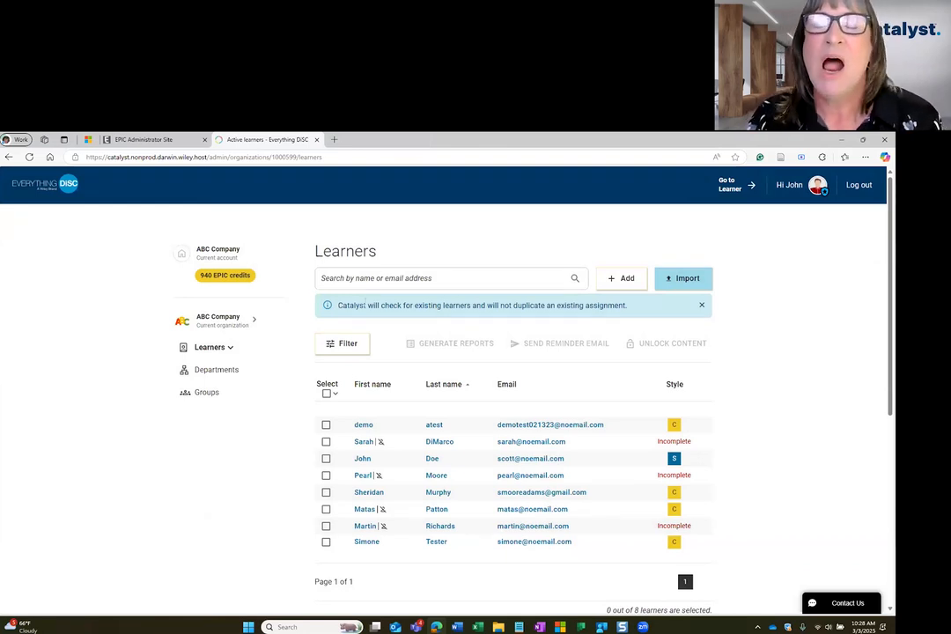
Filter the learner list to Incomplete assessments in the March 15, 2025 group
{"action": "left_click", "coordinate": [347, 346]}
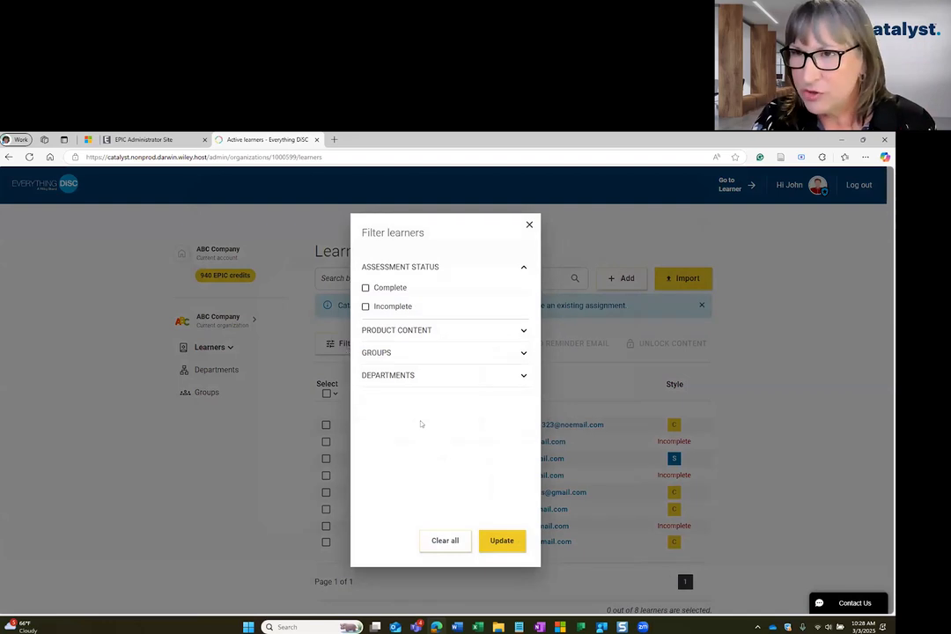
{"action": "left_click", "coordinate": [524, 330]}
{"action": "left_click", "coordinate": [523, 414]}
{"action": "left_click", "coordinate": [523, 467]}
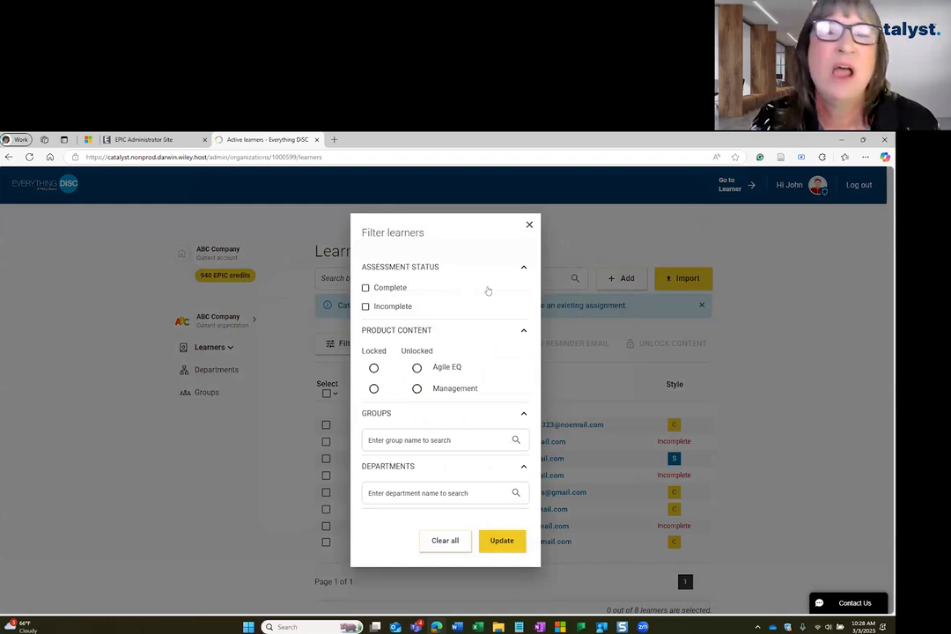
{"action": "left_click", "coordinate": [385, 308]}
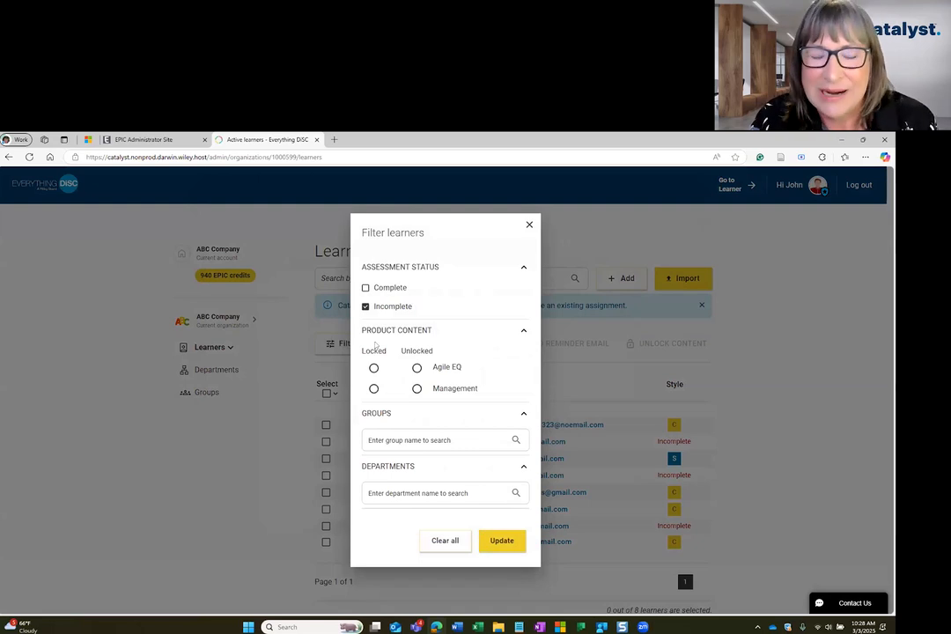
{"action": "left_click", "coordinate": [427, 438]}
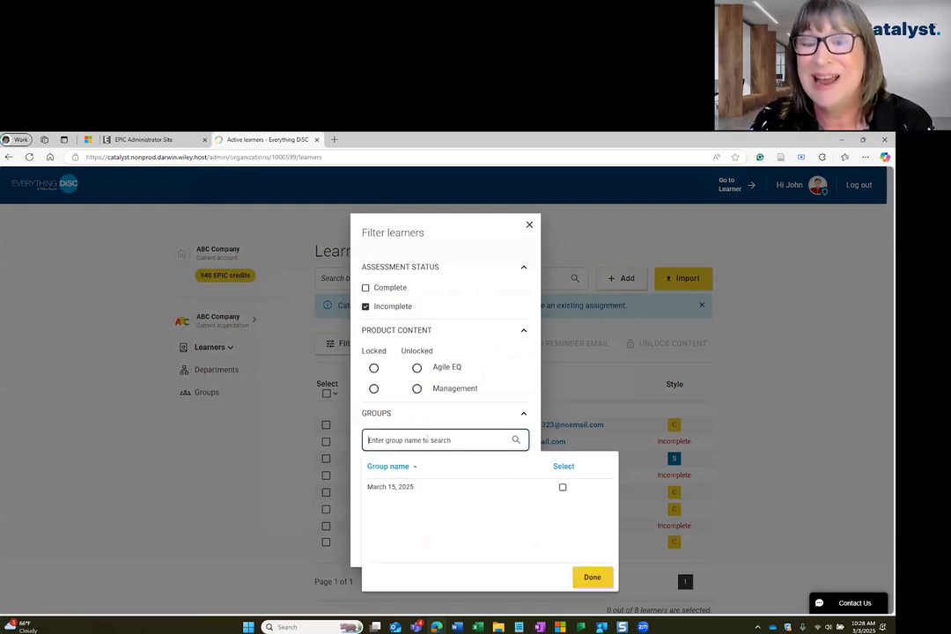
{"action": "left_click", "coordinate": [562, 489]}
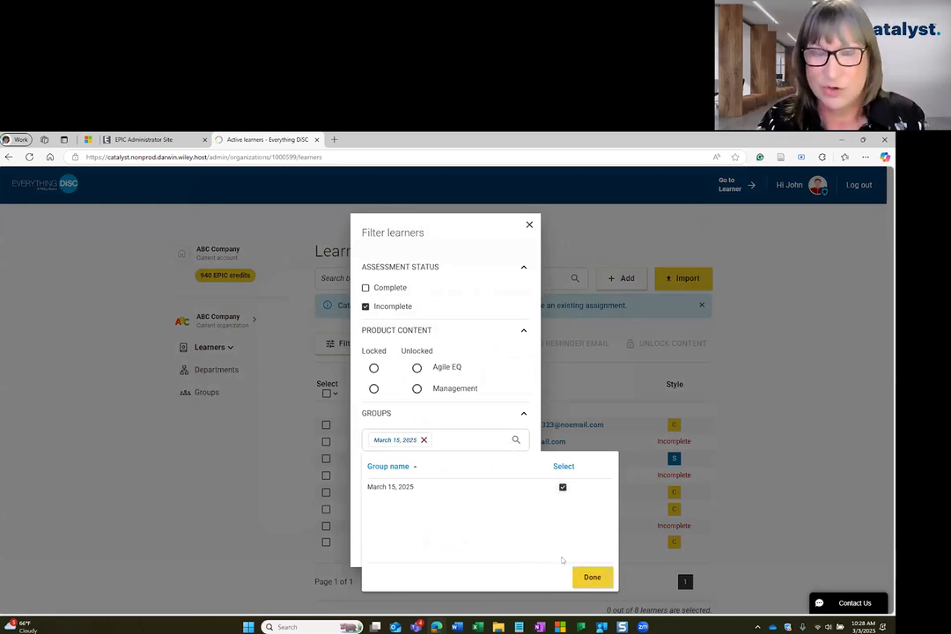
{"action": "left_click", "coordinate": [588, 577]}
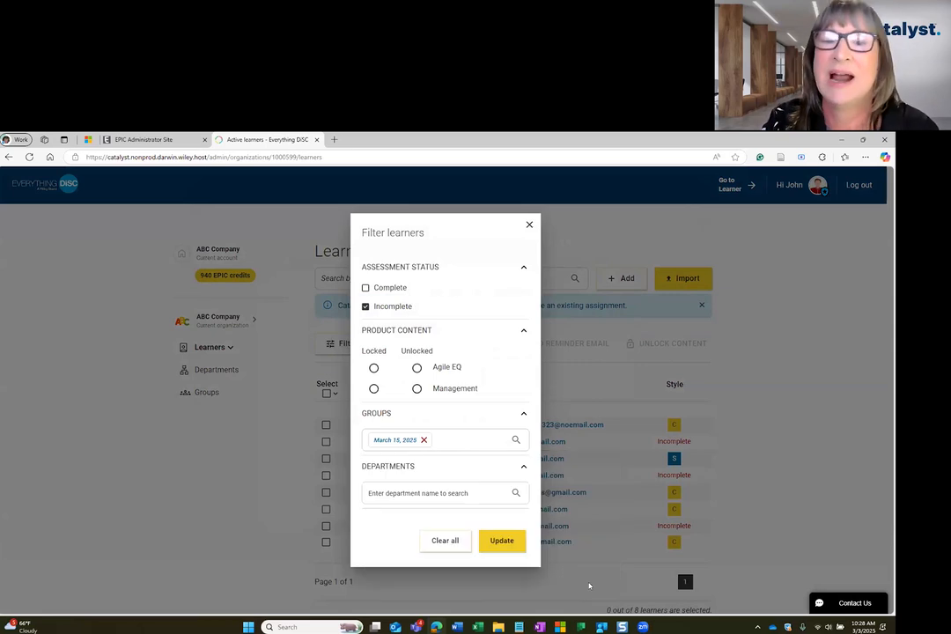
{"action": "left_click", "coordinate": [507, 543]}
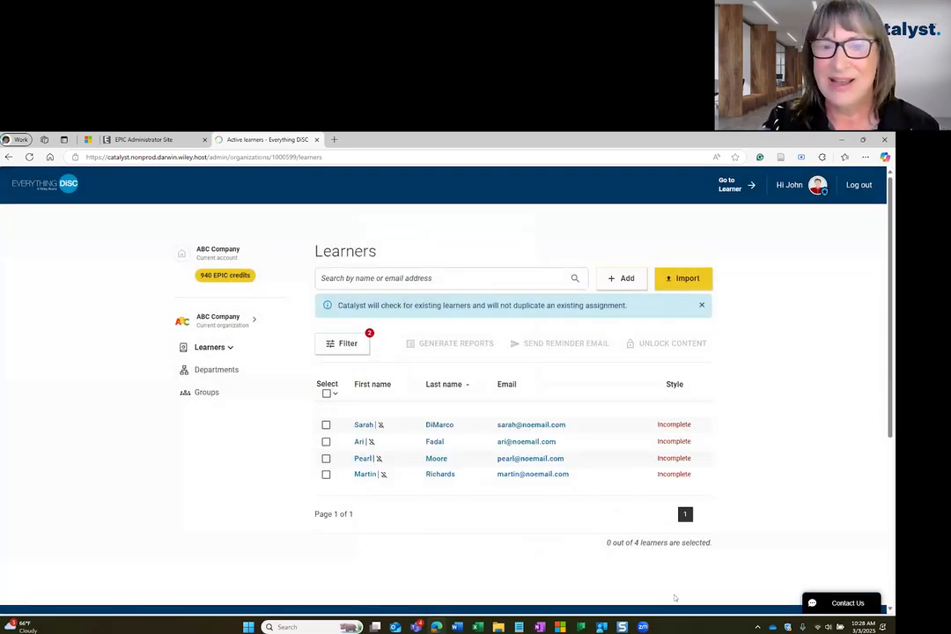
Email all four listed learners a reminder saying 'Please complete the assessment.'
{"action": "left_click", "coordinate": [326, 394]}
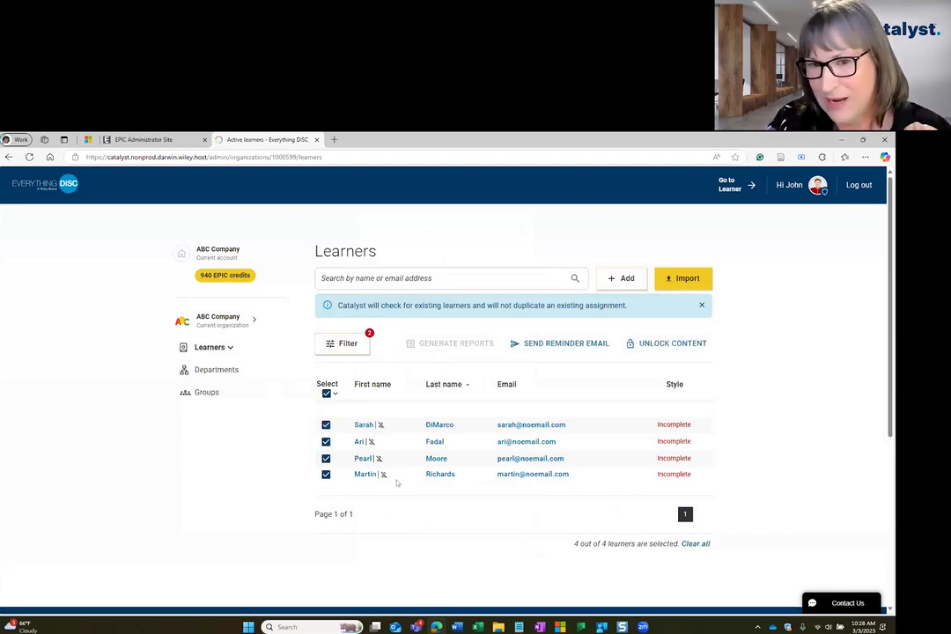
{"action": "left_click", "coordinate": [551, 344]}
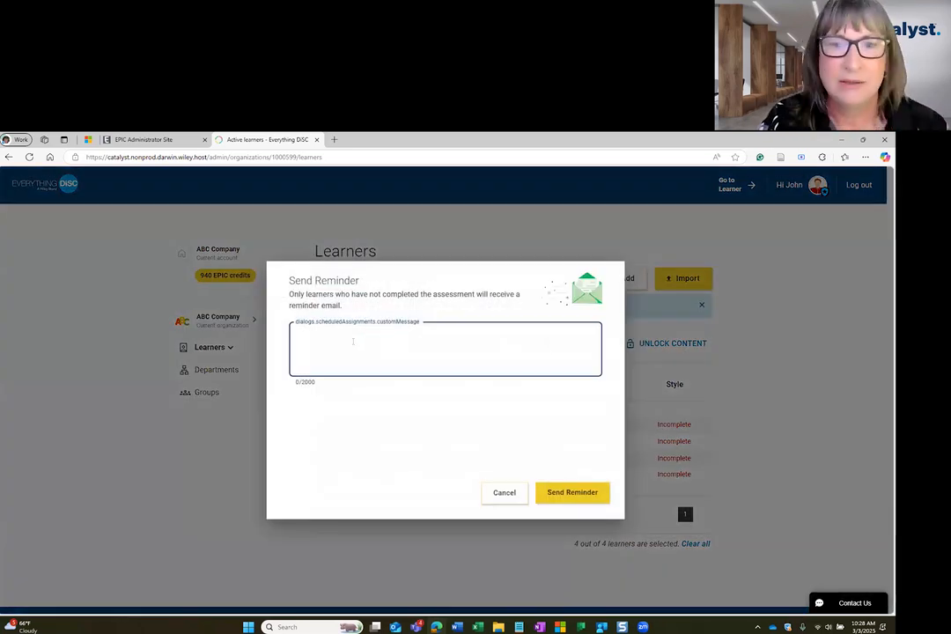
{"action": "type", "text": "Please complete the assessment."}
{"action": "left_click", "coordinate": [566, 491]}
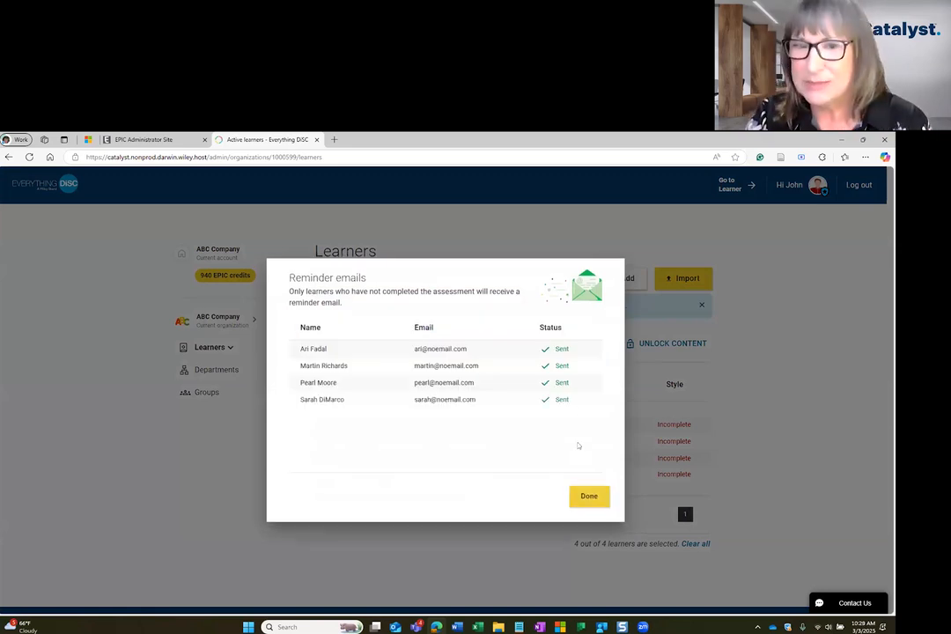
{"action": "left_click", "coordinate": [589, 497]}
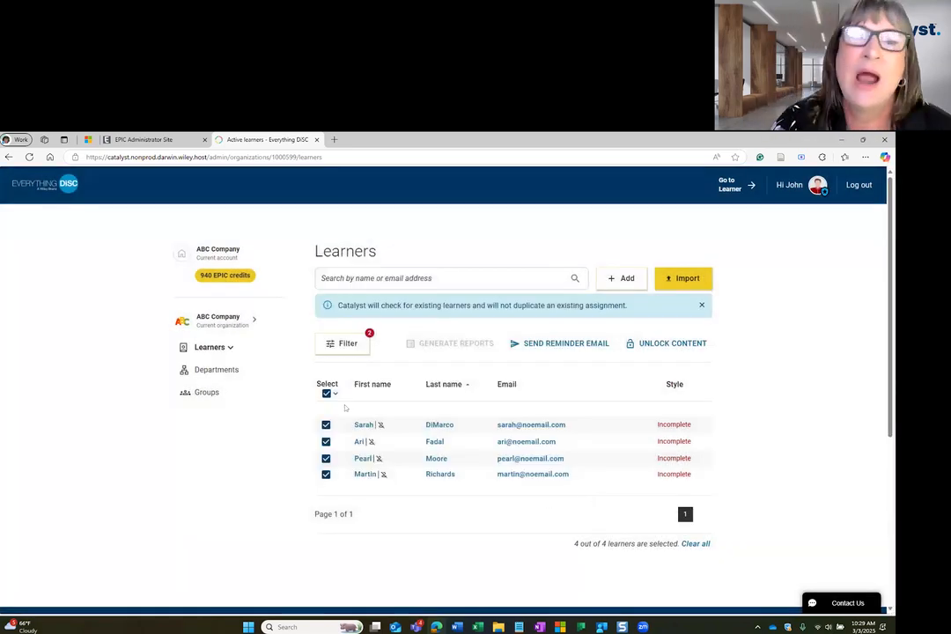
Switch the filter from Incomplete to Complete assessments and remove the group restriction
{"action": "left_click", "coordinate": [343, 345]}
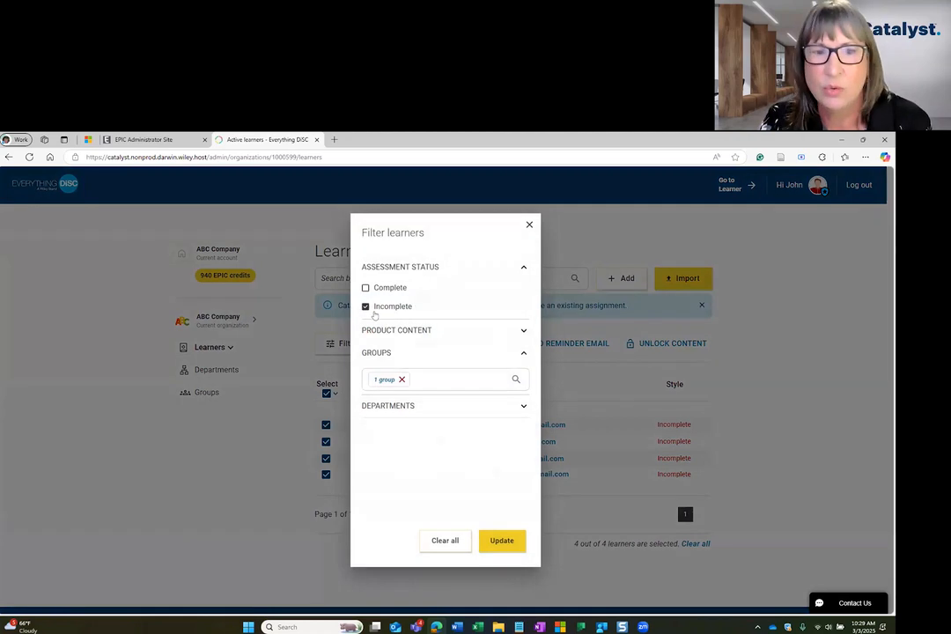
{"action": "left_click", "coordinate": [365, 307]}
{"action": "left_click", "coordinate": [366, 288]}
{"action": "left_click", "coordinate": [504, 541]}
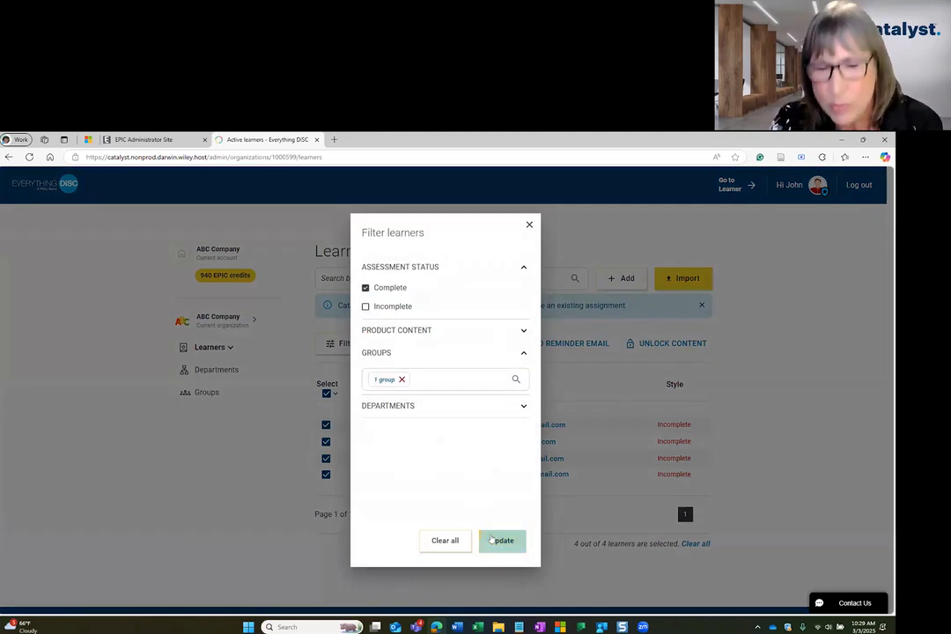
{"action": "left_click", "coordinate": [402, 380]}
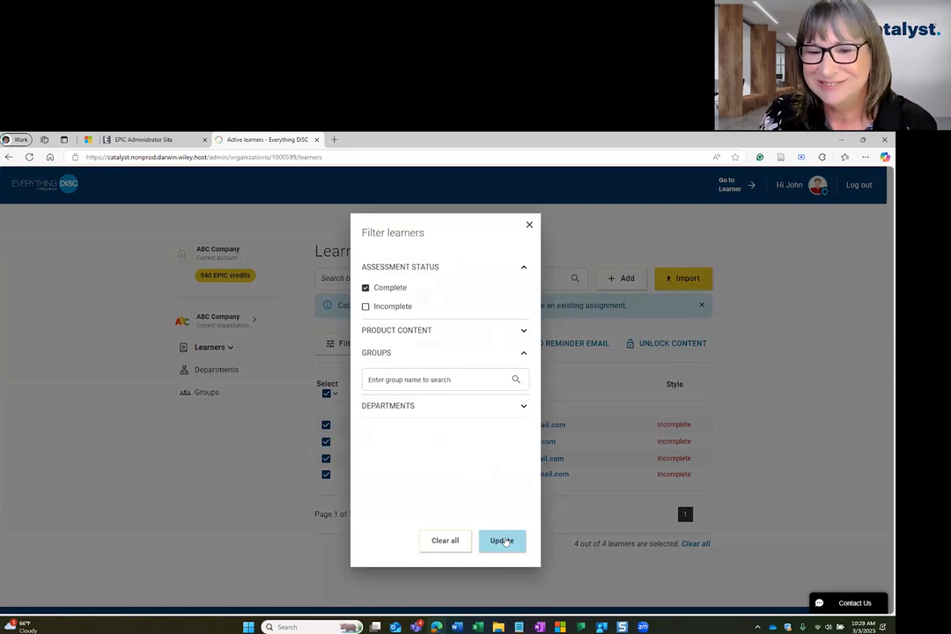
{"action": "left_click", "coordinate": [503, 540]}
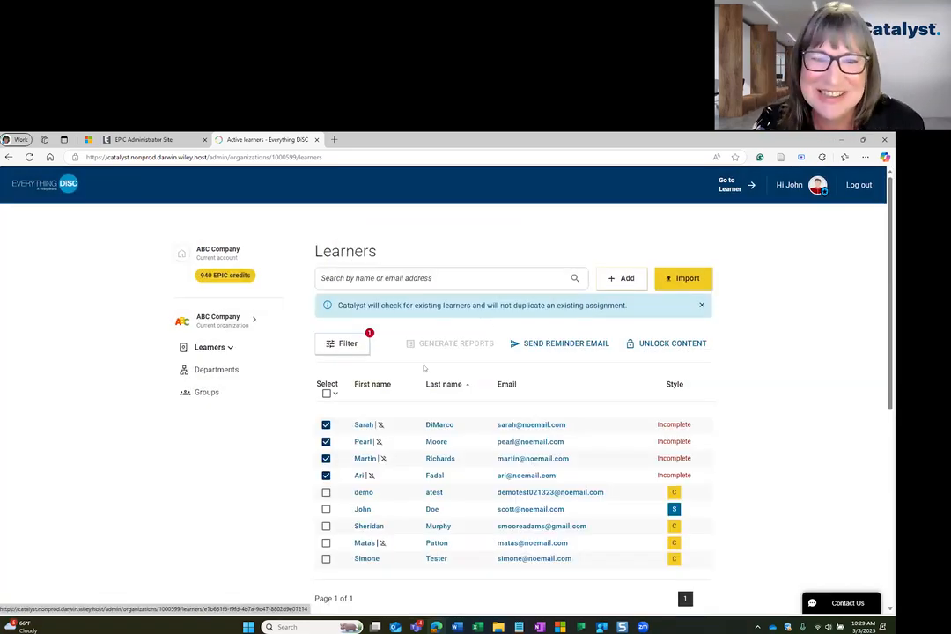
Select all learners, reapply the filter, then reset it to Incomplete assessments only
{"action": "left_click", "coordinate": [326, 393]}
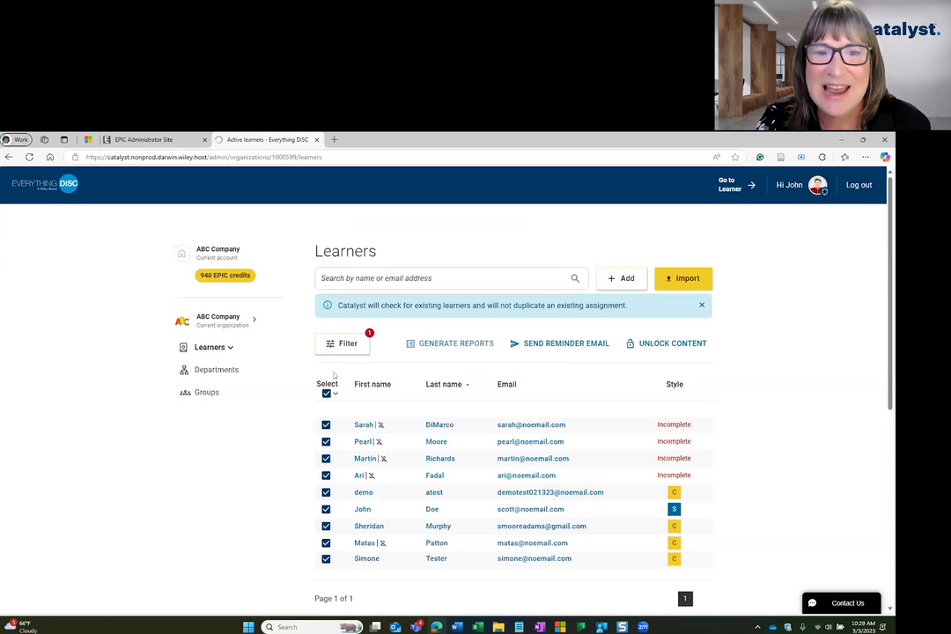
{"action": "left_click", "coordinate": [342, 343]}
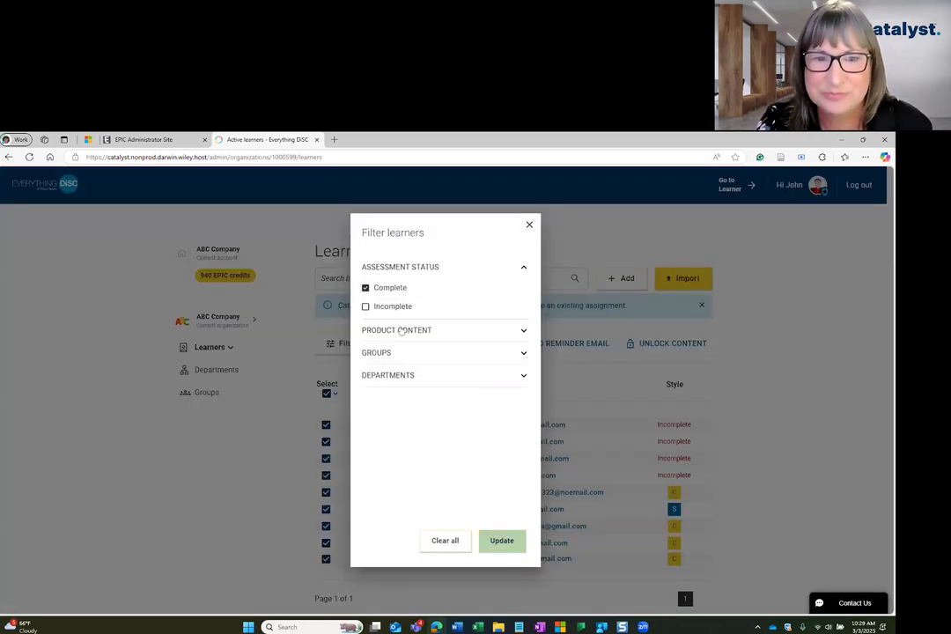
{"action": "left_click", "coordinate": [502, 539]}
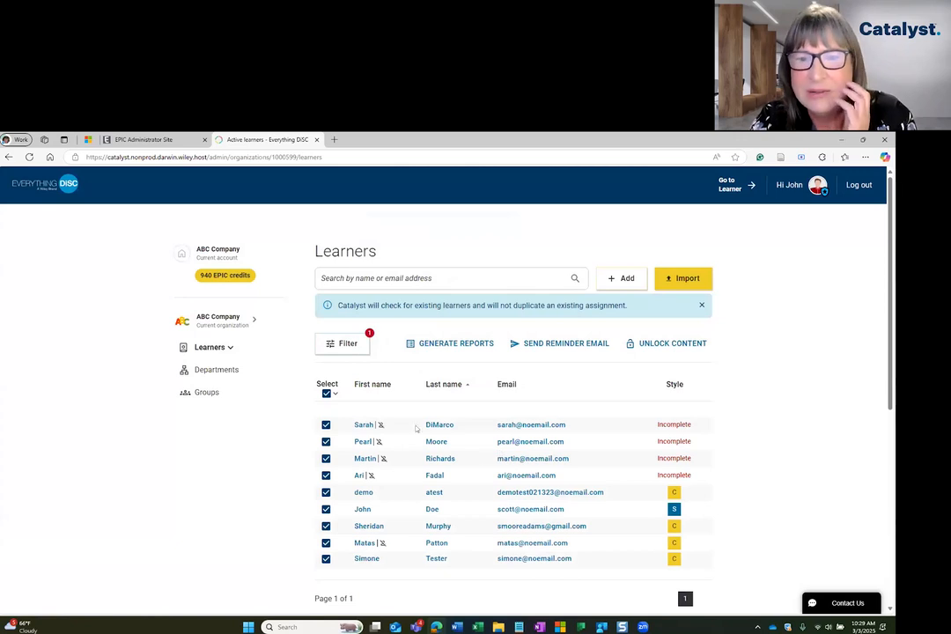
{"action": "left_click", "coordinate": [341, 344]}
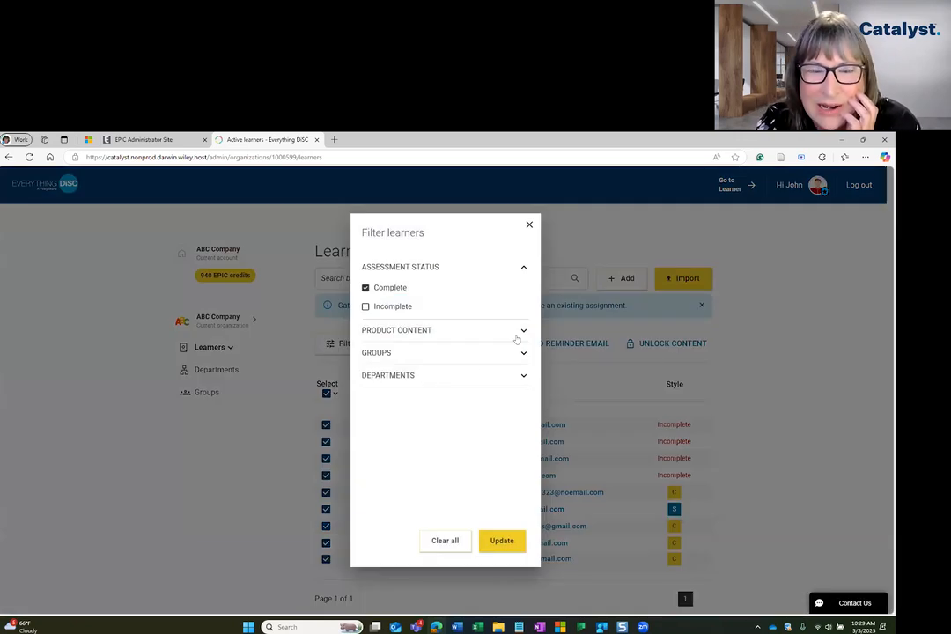
{"action": "left_click", "coordinate": [446, 541]}
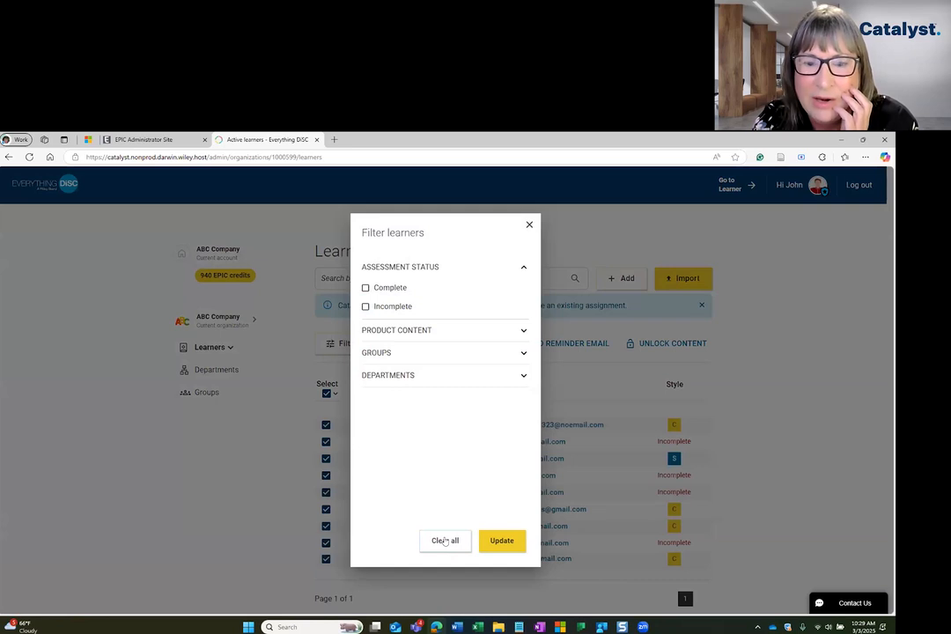
{"action": "left_click", "coordinate": [365, 305]}
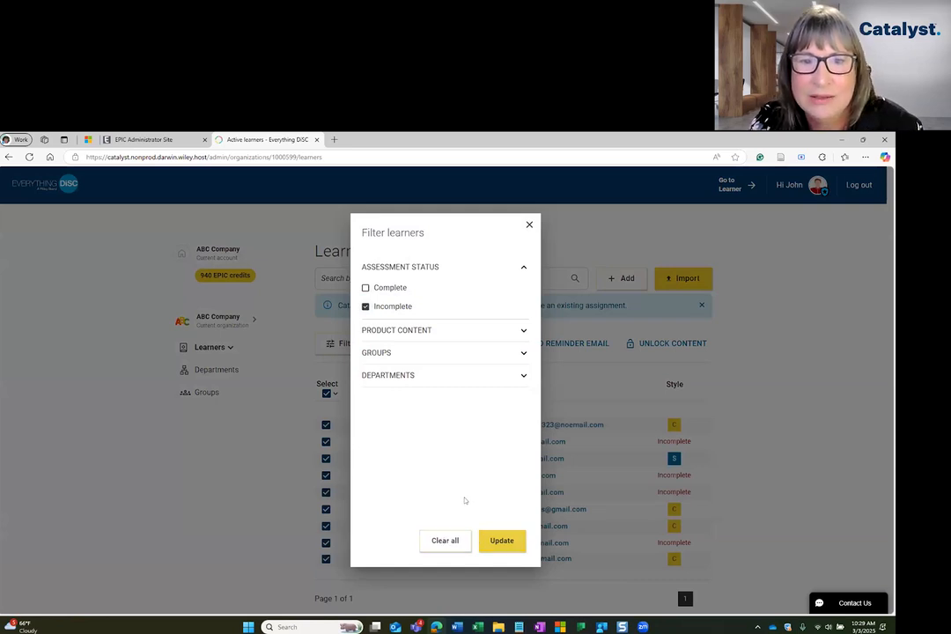
{"action": "left_click", "coordinate": [498, 542]}
Clear the filters and re-filter the list to completed assessments only
{"action": "left_click", "coordinate": [346, 344]}
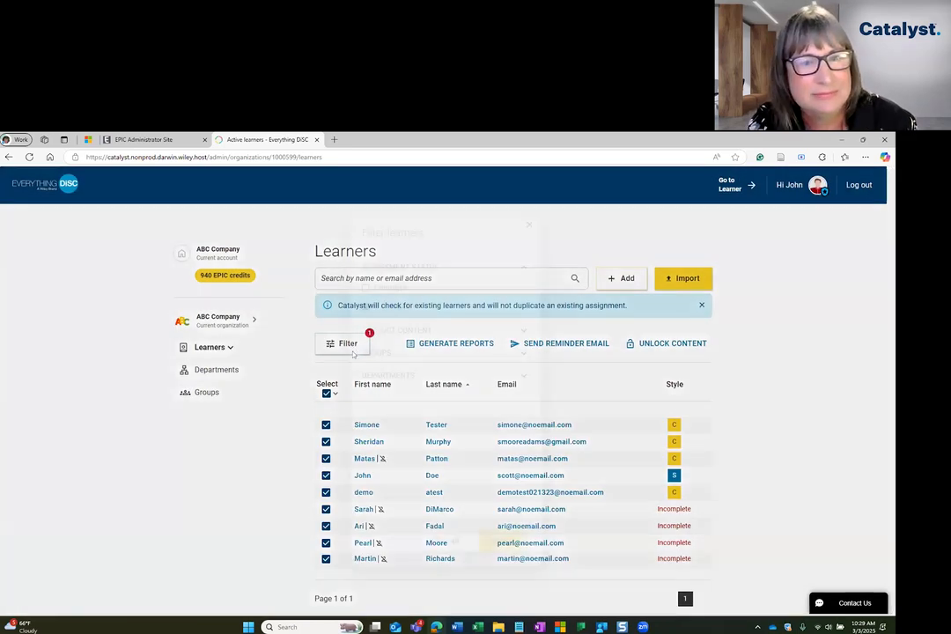
{"action": "left_click", "coordinate": [446, 541]}
{"action": "left_click", "coordinate": [502, 540]}
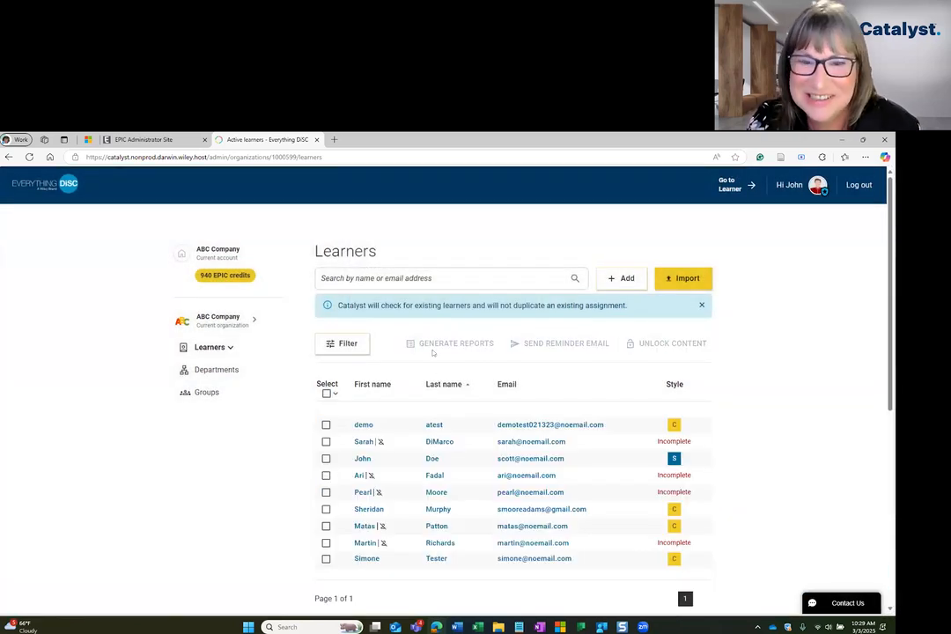
{"action": "left_click", "coordinate": [346, 344]}
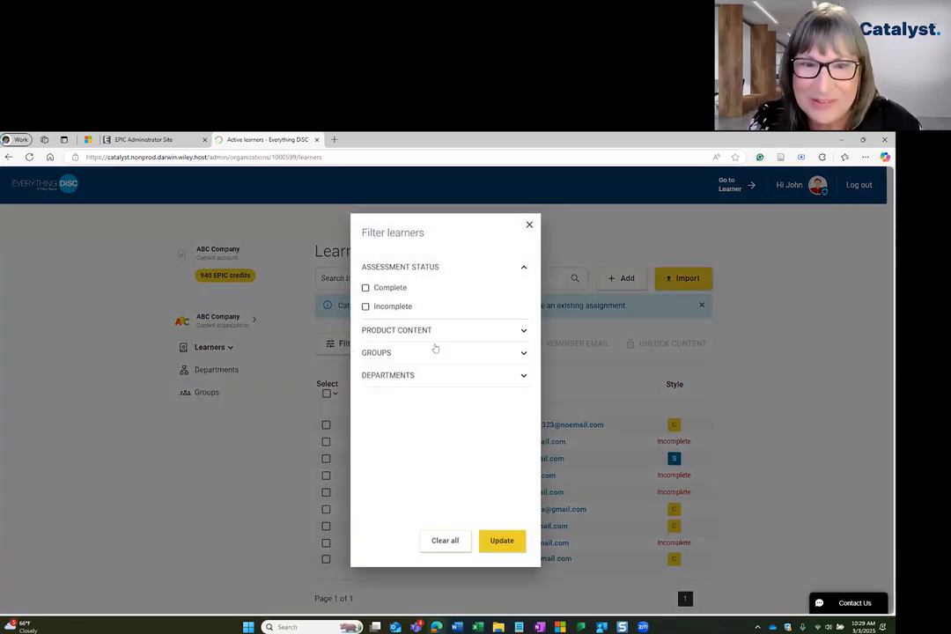
{"action": "left_click", "coordinate": [387, 291]}
{"action": "left_click", "coordinate": [502, 540]}
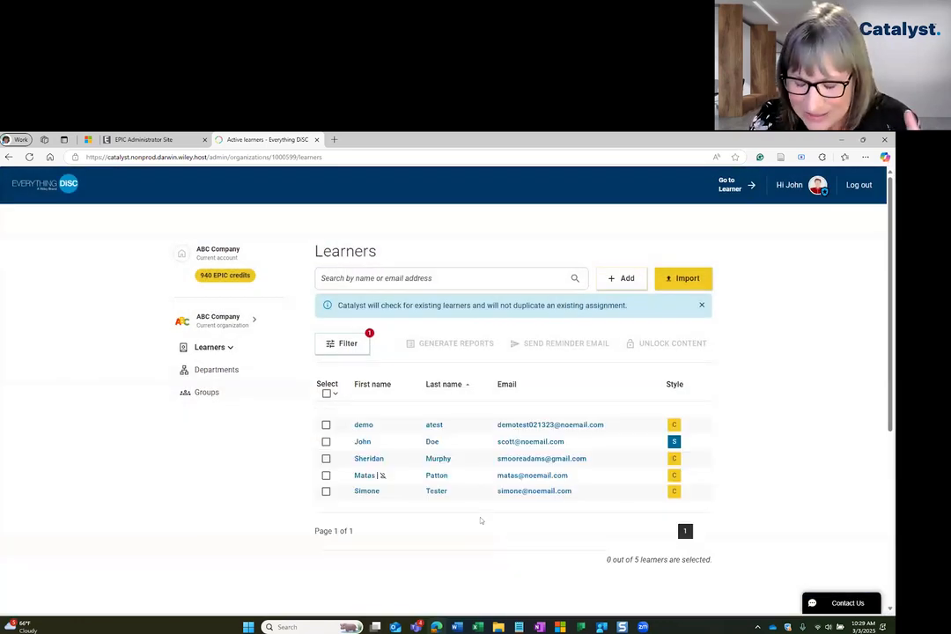
Select all five completed learners and open Generate Reports for them
{"action": "left_click", "coordinate": [326, 393]}
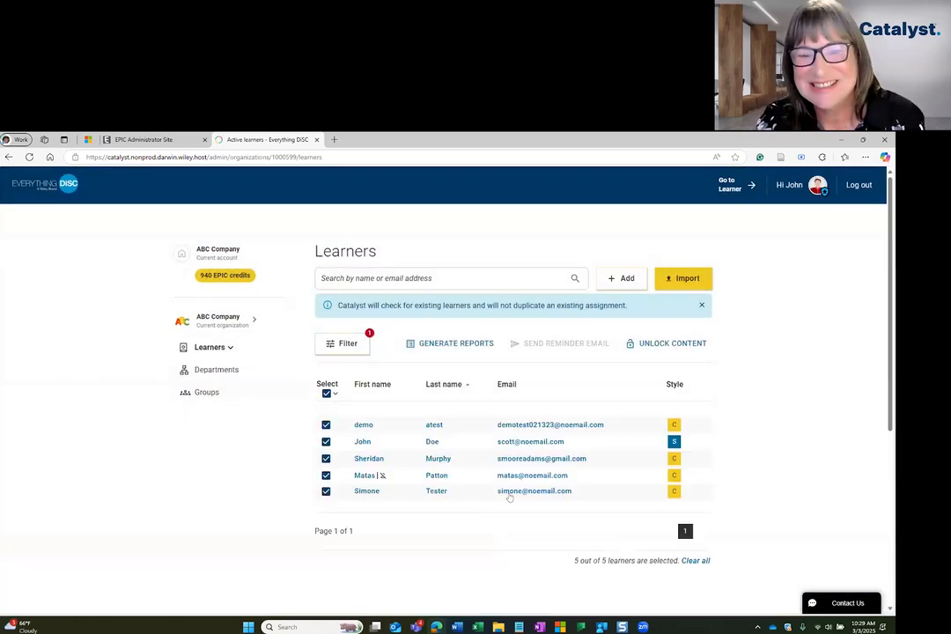
{"action": "left_click", "coordinate": [477, 346]}
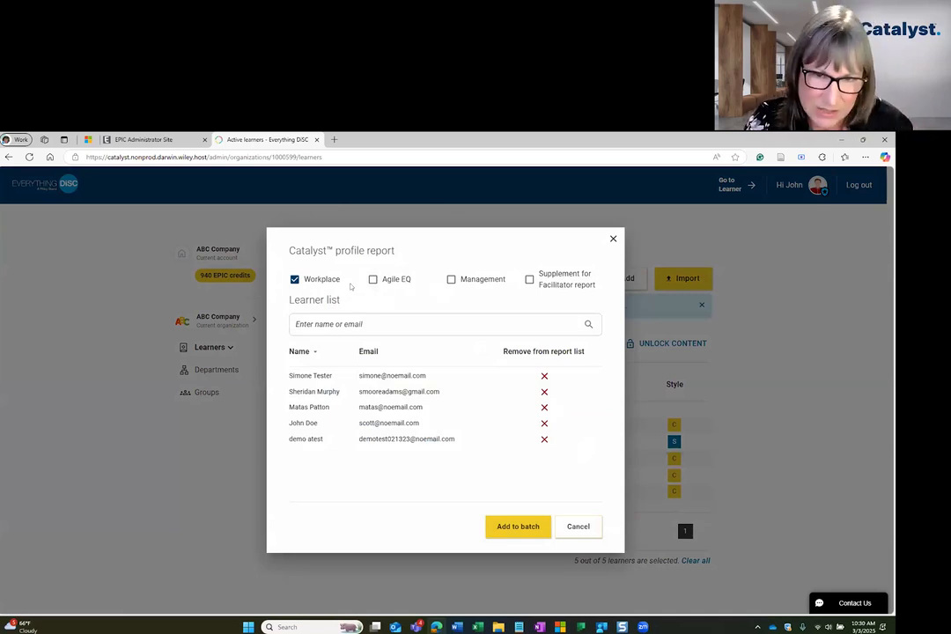
Batch Workplace reports plus the Facilitator supplement for the five learners
{"action": "left_click", "coordinate": [383, 279]}
{"action": "left_click", "coordinate": [450, 279]}
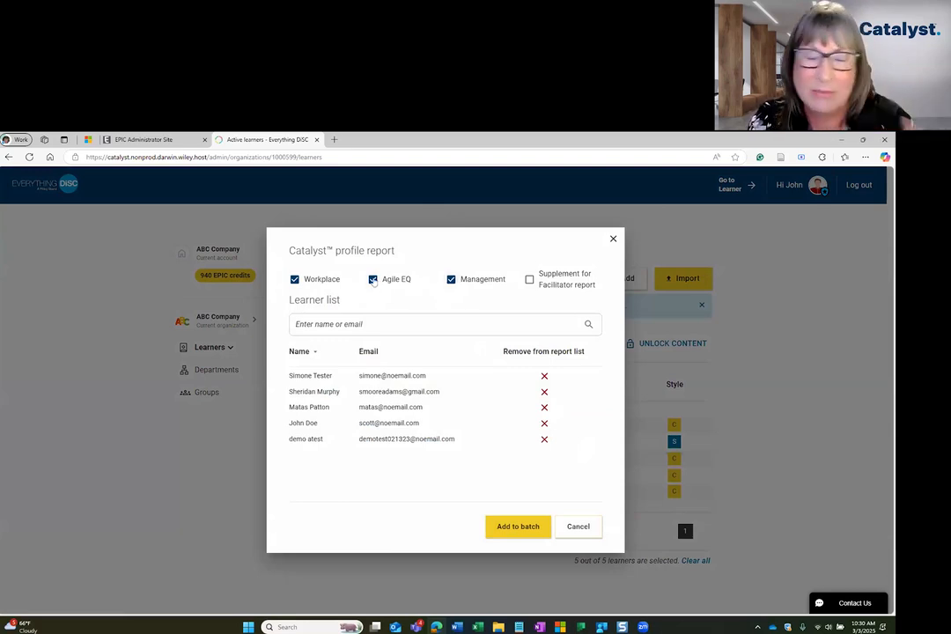
{"action": "left_click", "coordinate": [450, 280]}
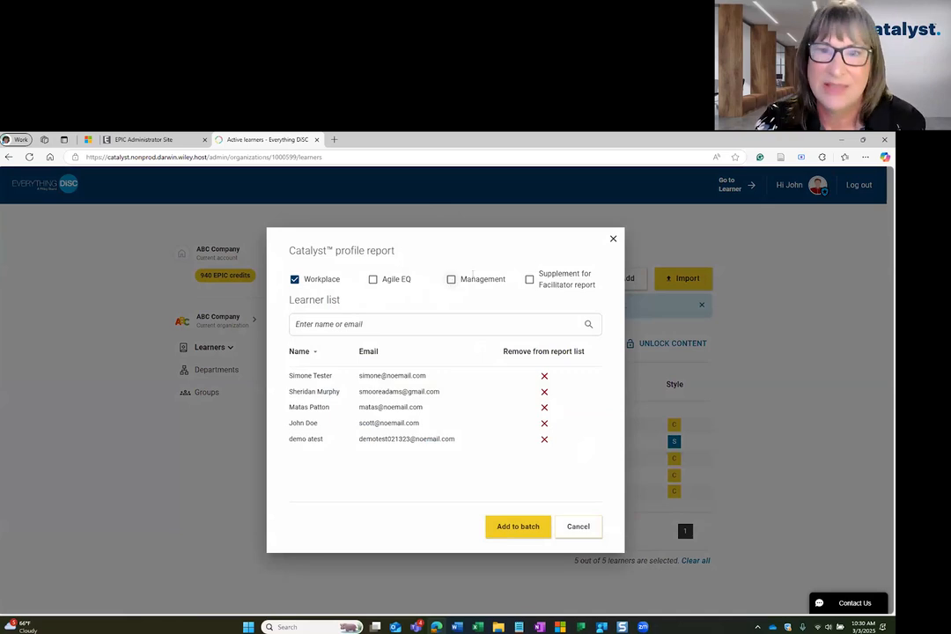
{"action": "left_click", "coordinate": [529, 280]}
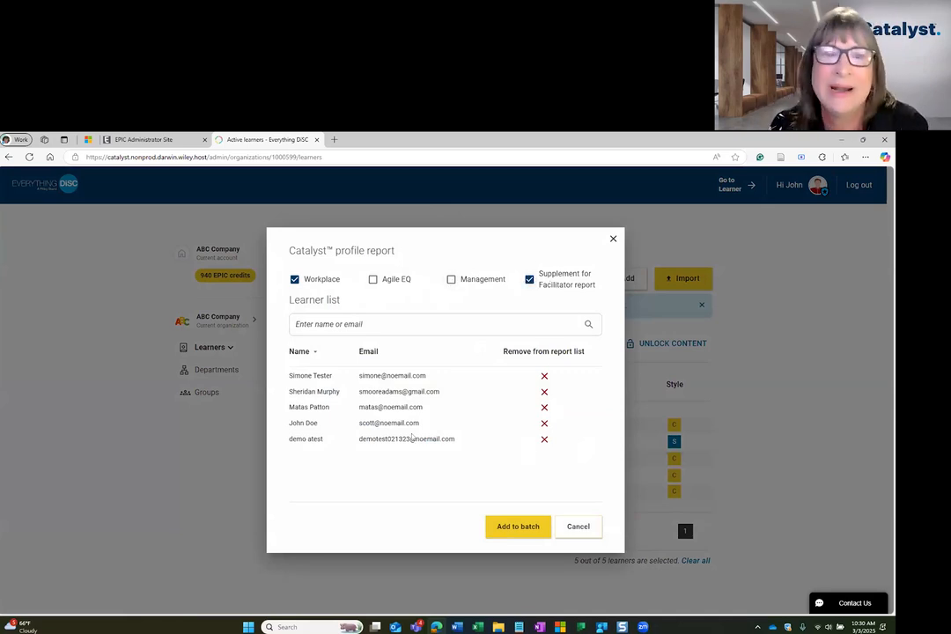
{"action": "left_click", "coordinate": [516, 526]}
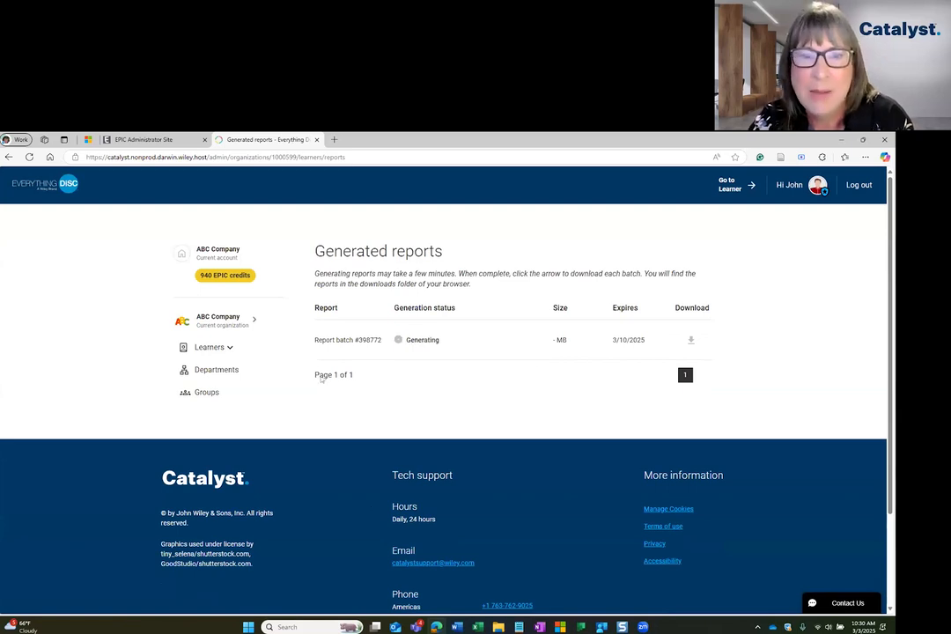
{"action": "left_click", "coordinate": [230, 348]}
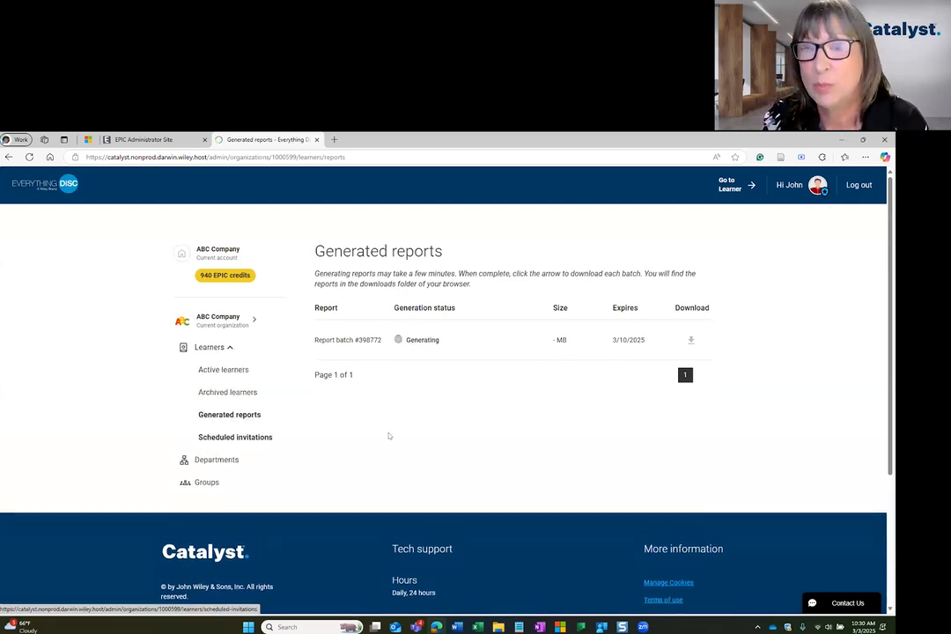
{"action": "left_click", "coordinate": [236, 376]}
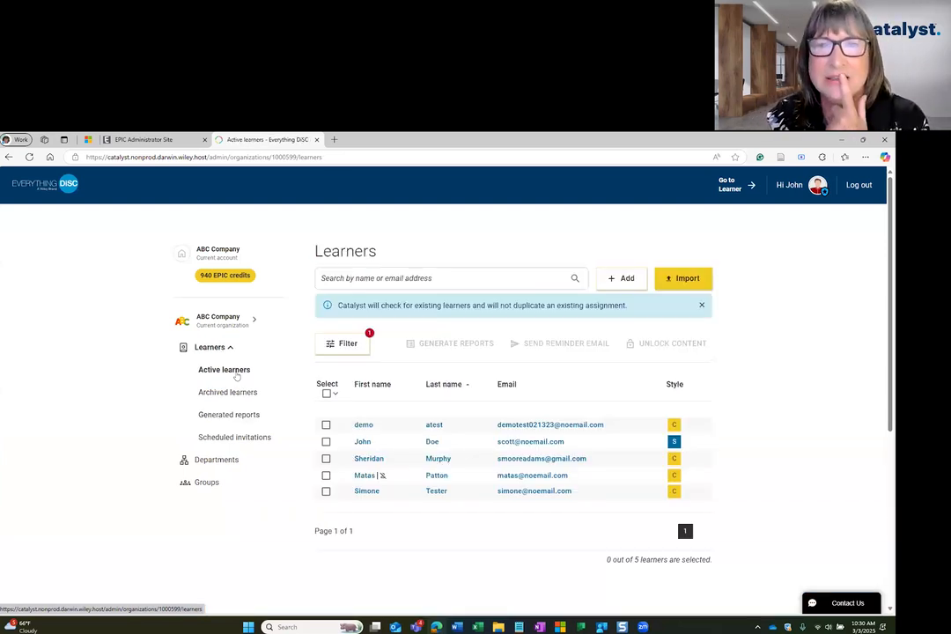
{"action": "left_click", "coordinate": [241, 419]}
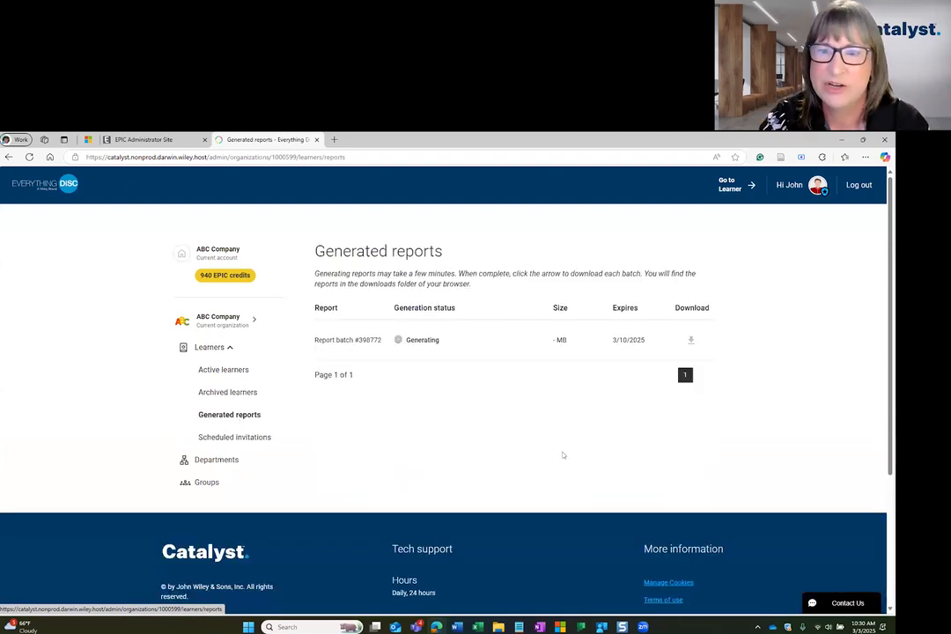
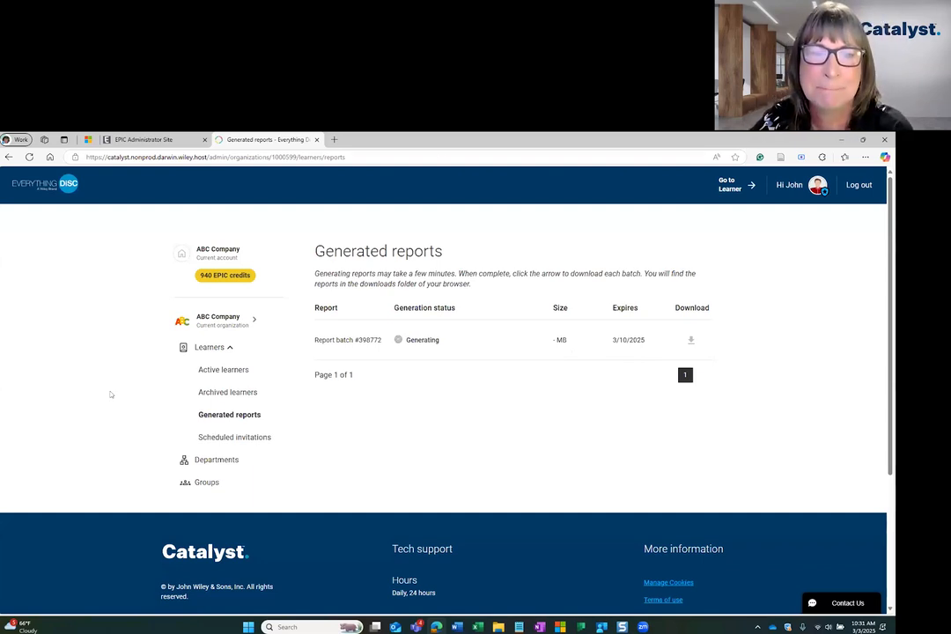
Go back to the Active learners list while report batch #398772 keeps generating
{"action": "left_click", "coordinate": [220, 371]}
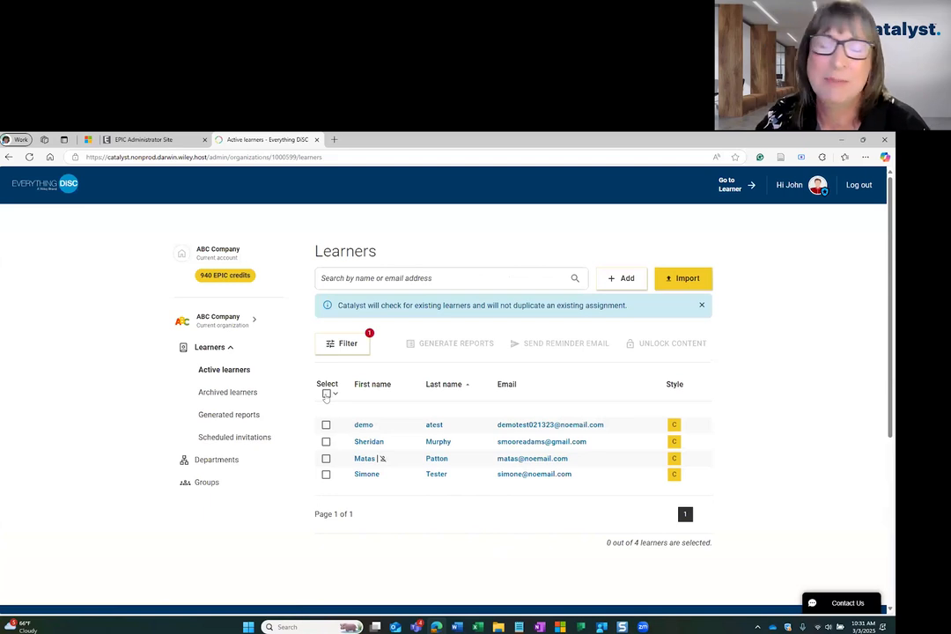
Clear the Assessment Status filter so all eight learners are listed
{"action": "left_click", "coordinate": [326, 425]}
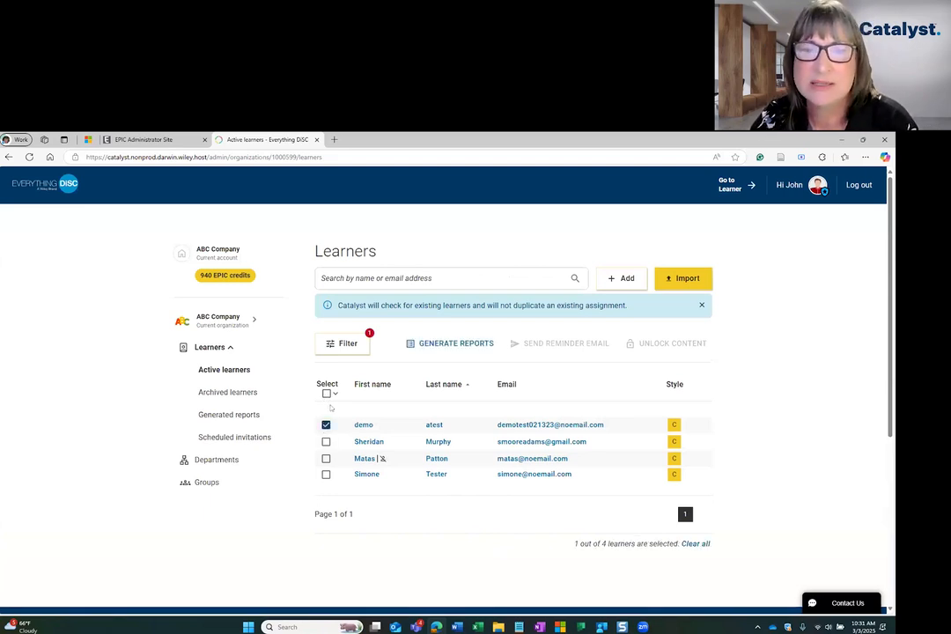
{"action": "left_click", "coordinate": [342, 343]}
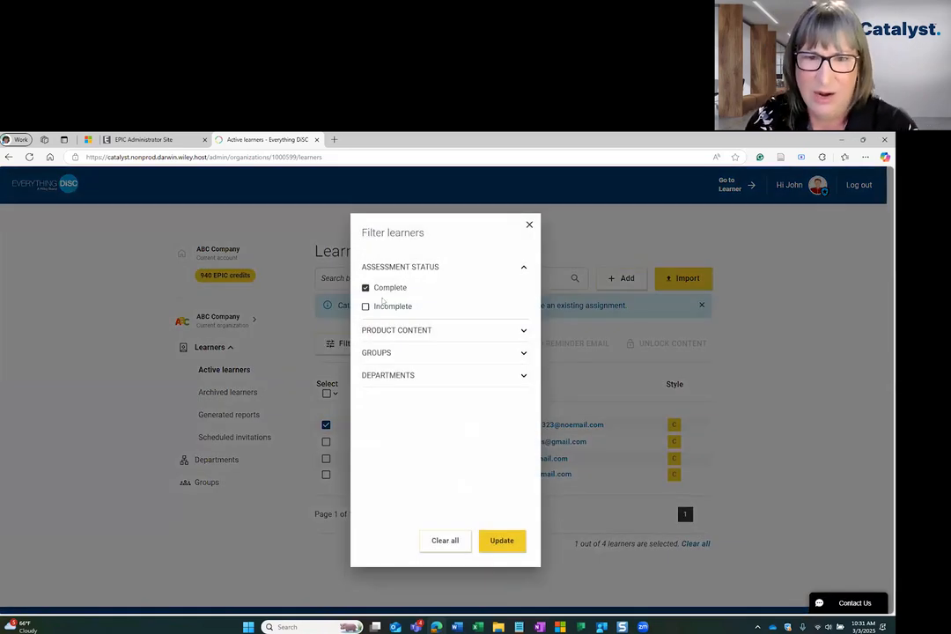
{"action": "left_click", "coordinate": [365, 306]}
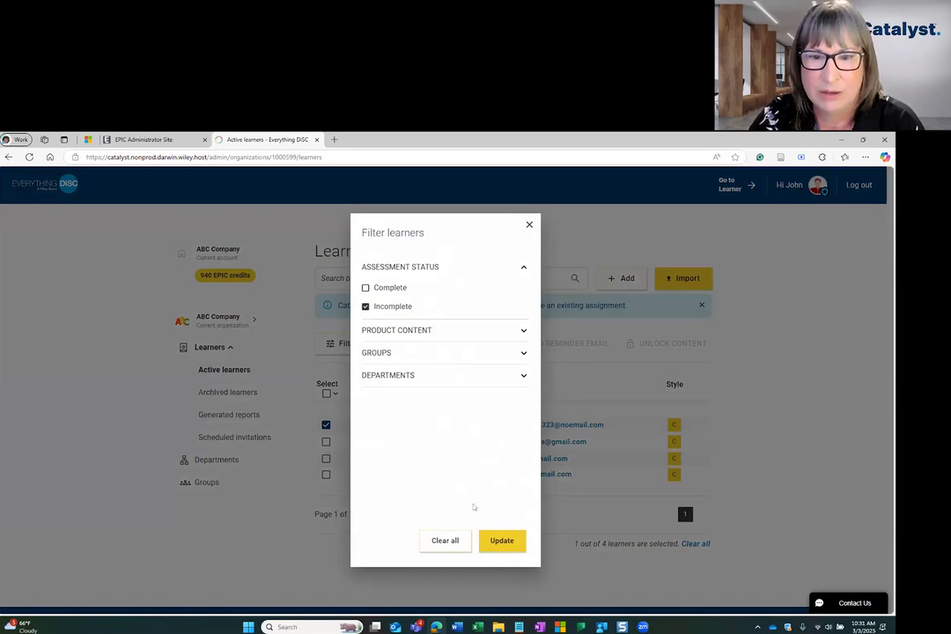
{"action": "left_click", "coordinate": [456, 542]}
{"action": "left_click", "coordinate": [501, 541]}
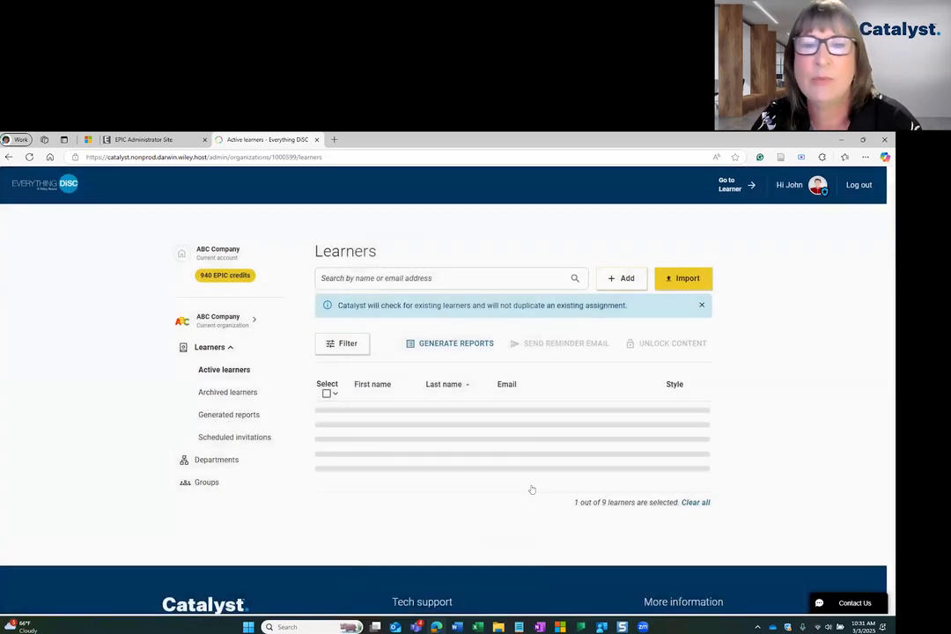
Select all eight learners and start unlocking content for them
{"action": "left_click", "coordinate": [325, 392]}
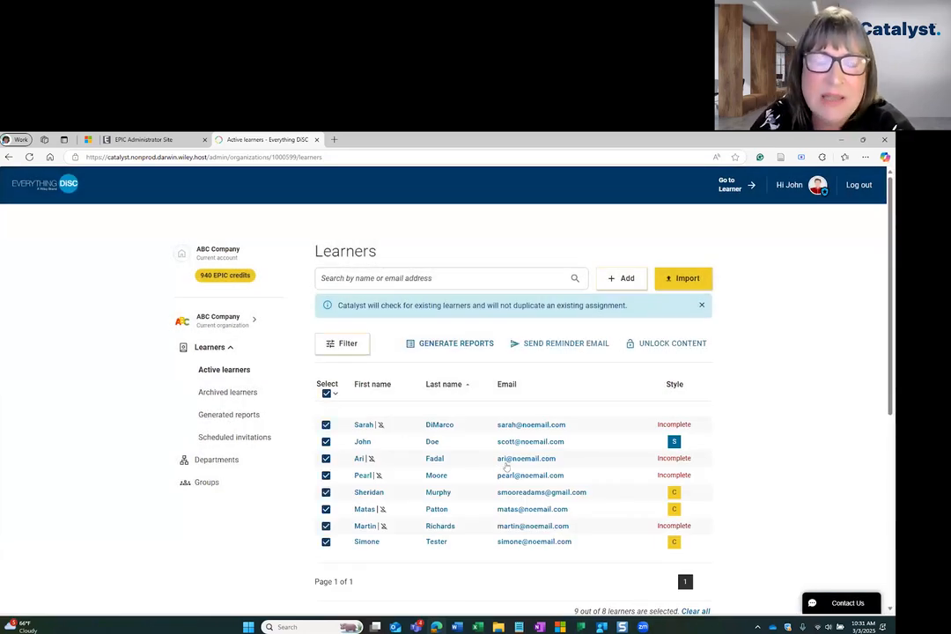
{"action": "left_click", "coordinate": [326, 393]}
{"action": "left_click", "coordinate": [325, 424]}
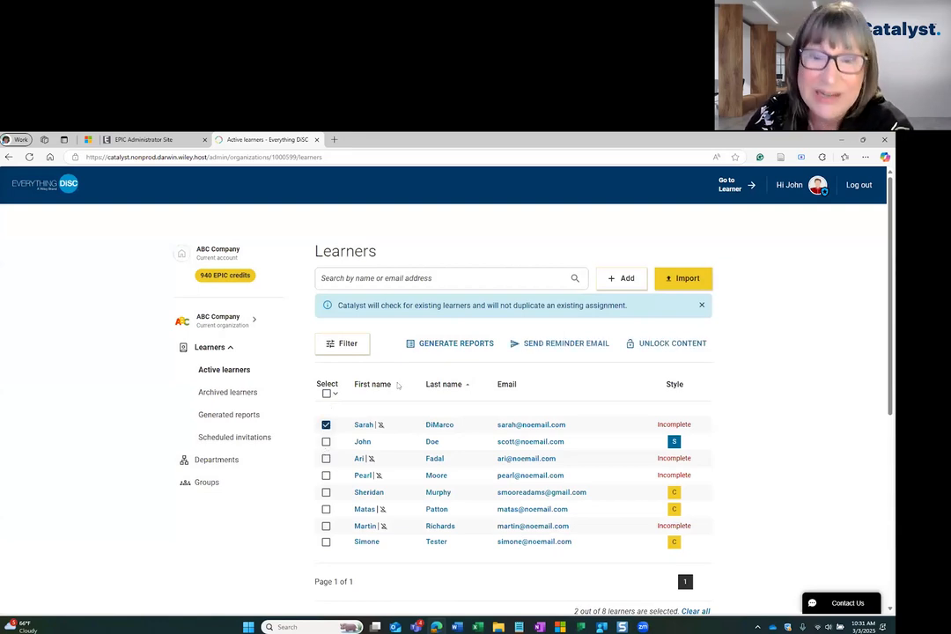
{"action": "left_click", "coordinate": [326, 393]}
{"action": "left_click", "coordinate": [679, 344]}
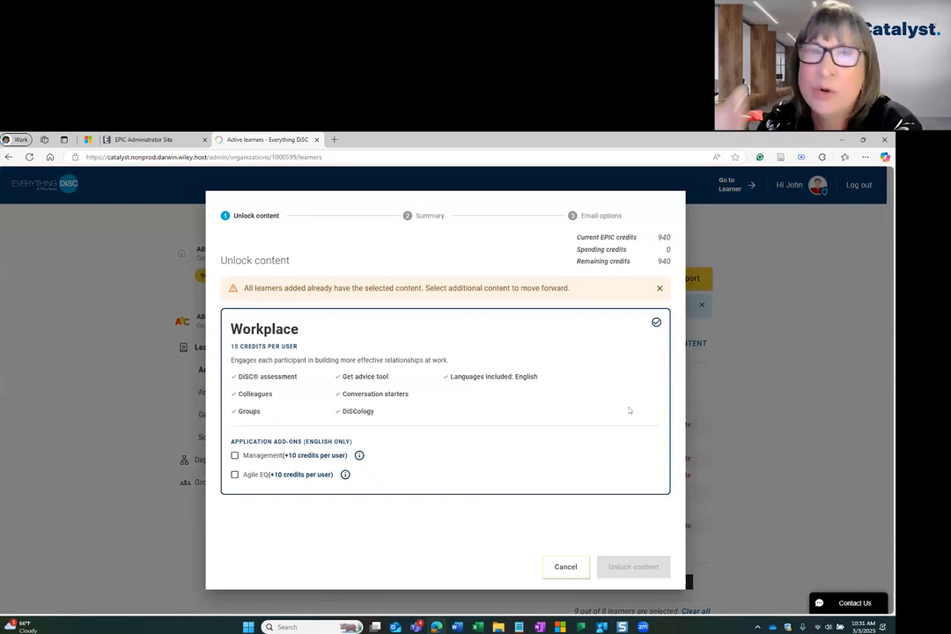
Add Agile EQ and review the summary: six learners, 60 of 940 EPIC credits
{"action": "left_click", "coordinate": [234, 474]}
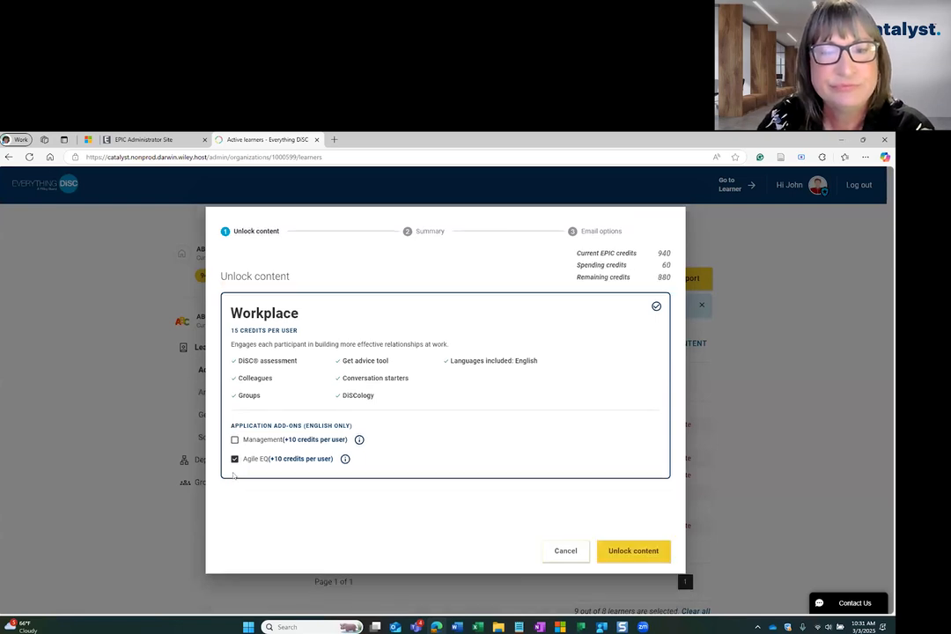
{"action": "left_click", "coordinate": [624, 551]}
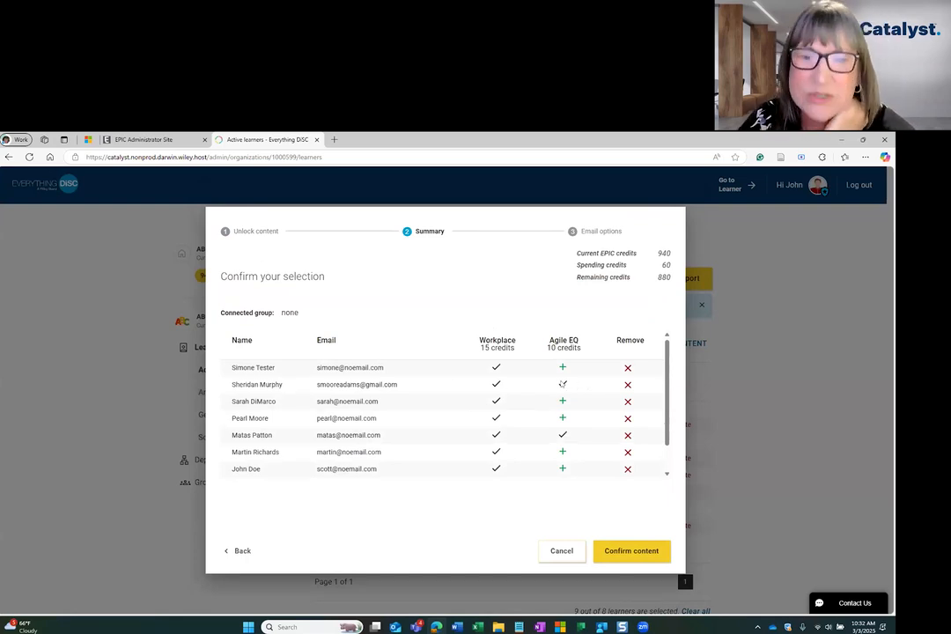
{"action": "mouse_move", "coordinate": [566, 385]}
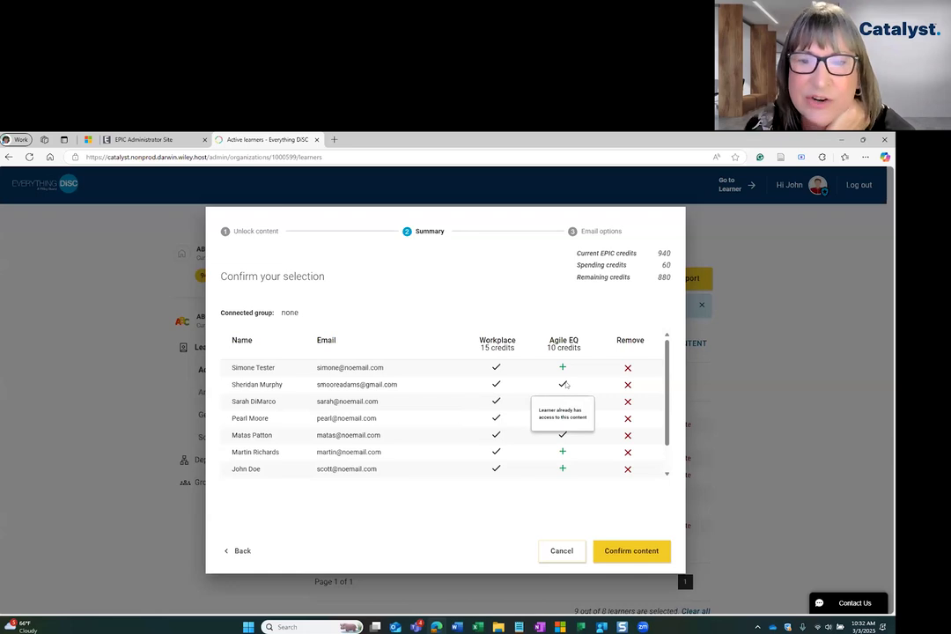
{"action": "mouse_move", "coordinate": [561, 438]}
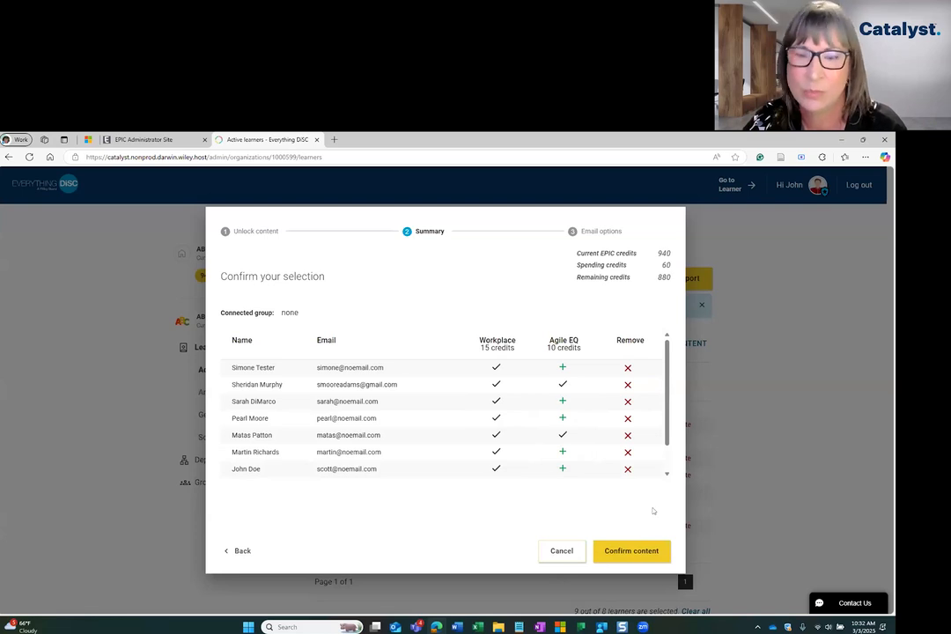
Confirm Agile EQ, send assessments with the message 'custom message', and dismiss the success notice
{"action": "left_click", "coordinate": [667, 475]}
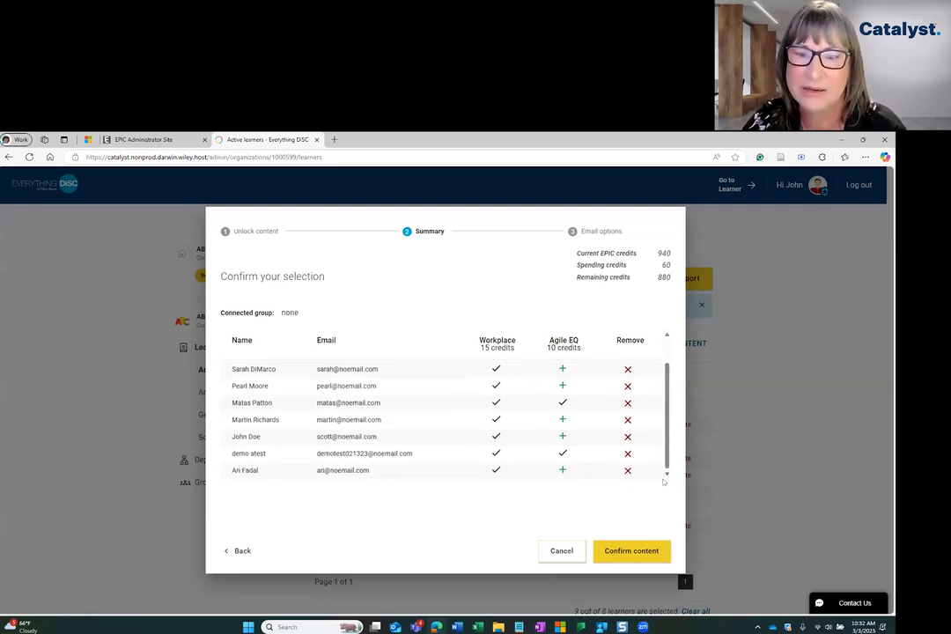
{"action": "left_click", "coordinate": [629, 552]}
{"action": "left_click", "coordinate": [308, 362]}
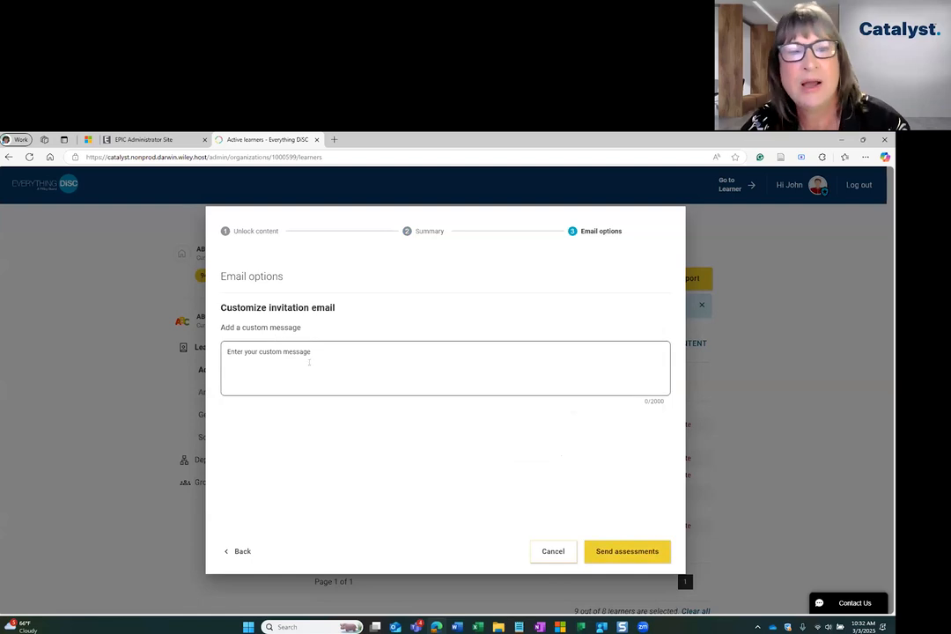
{"action": "type", "text": "custom "}
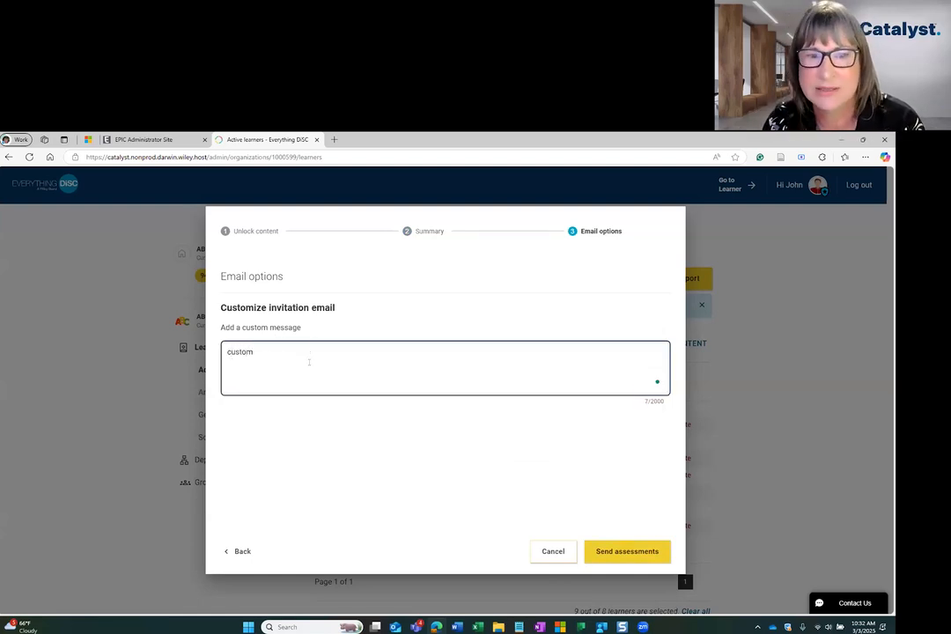
{"action": "type", "text": "message"}
{"action": "left_click", "coordinate": [624, 550]}
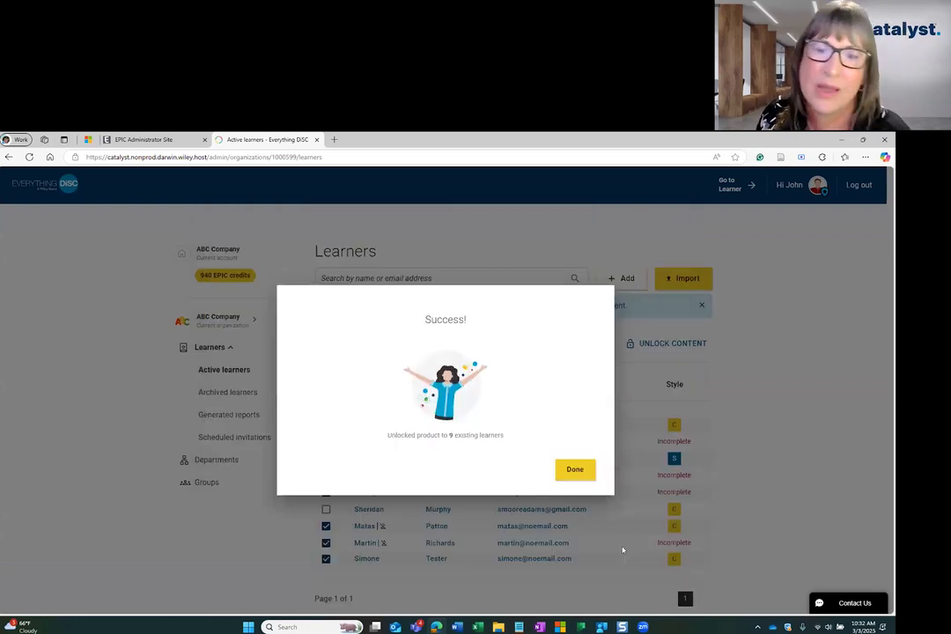
{"action": "left_click", "coordinate": [575, 470]}
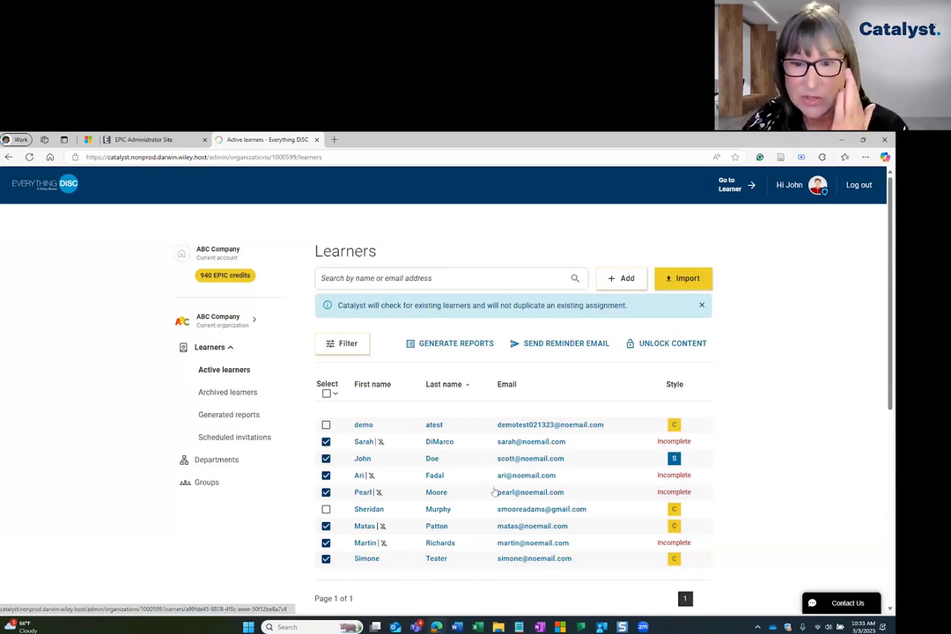
Assign Agile EQ to an incomplete learner from their profile for 10 credits
{"action": "left_click", "coordinate": [519, 443]}
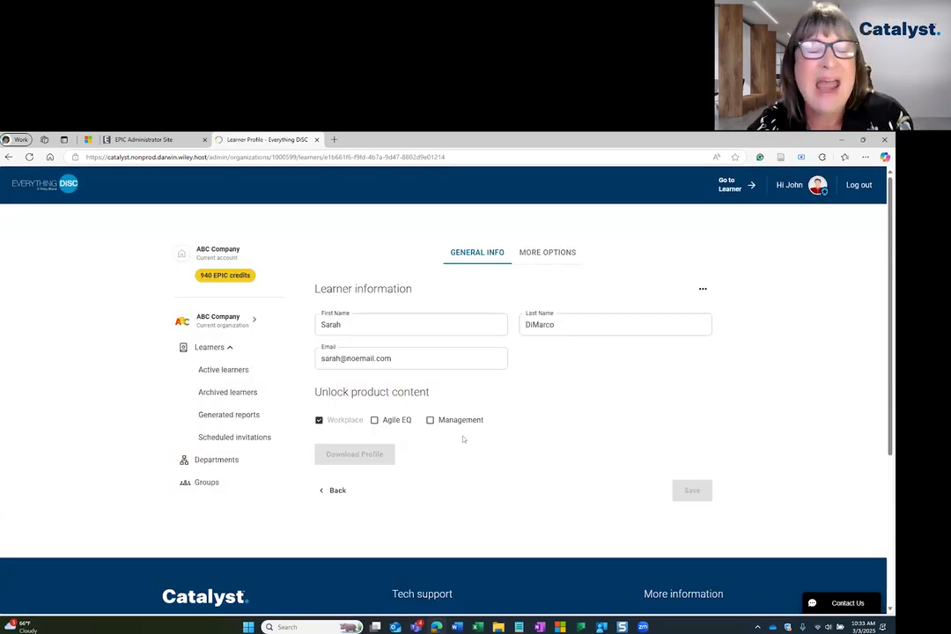
{"action": "left_click", "coordinate": [375, 420]}
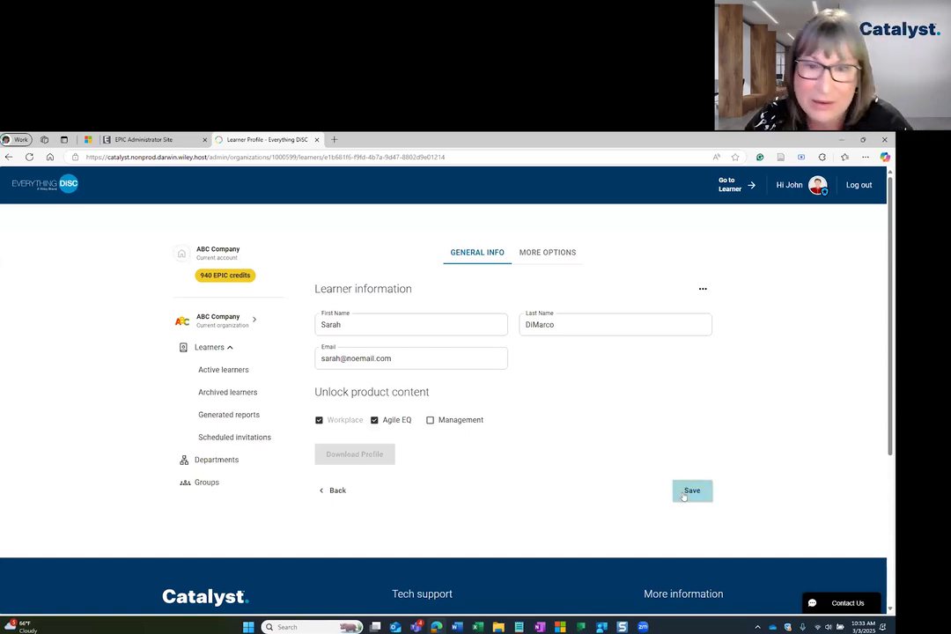
{"action": "left_click", "coordinate": [684, 495]}
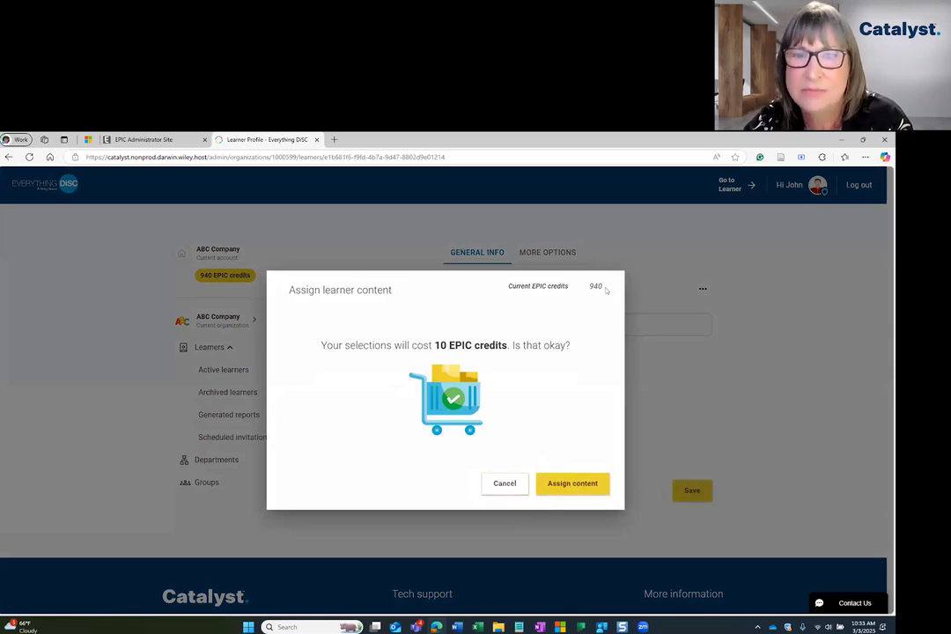
{"action": "left_click", "coordinate": [515, 486]}
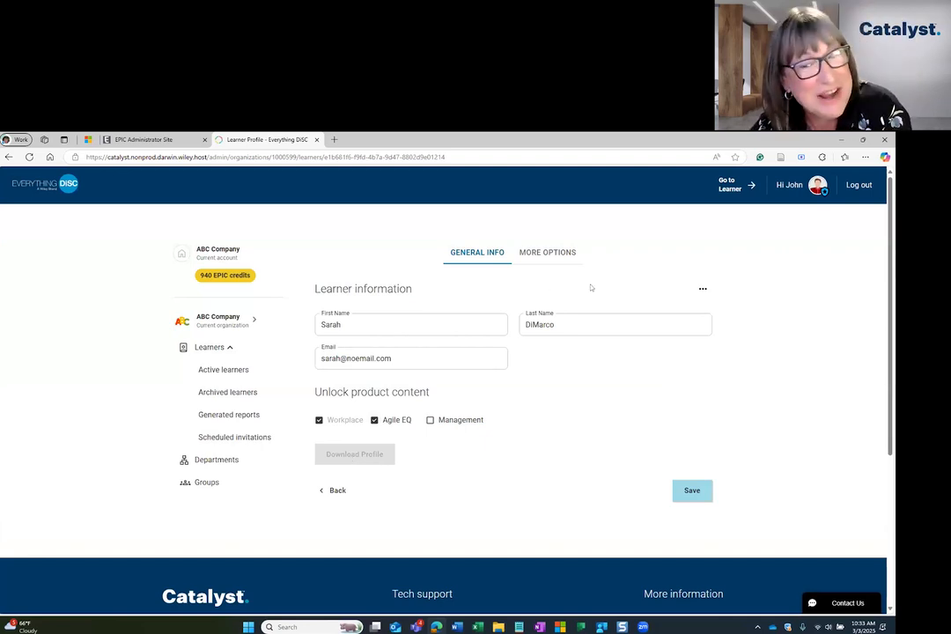
Review the learner's groups and history, then unassign their assessment to reclaim credits
{"action": "left_click", "coordinate": [547, 253]}
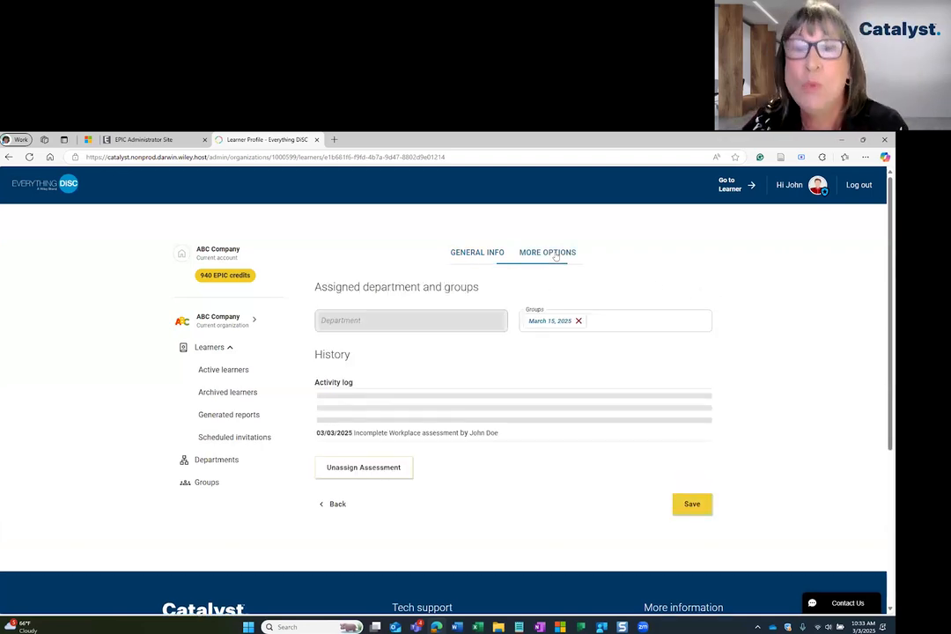
{"action": "left_click", "coordinate": [609, 321]}
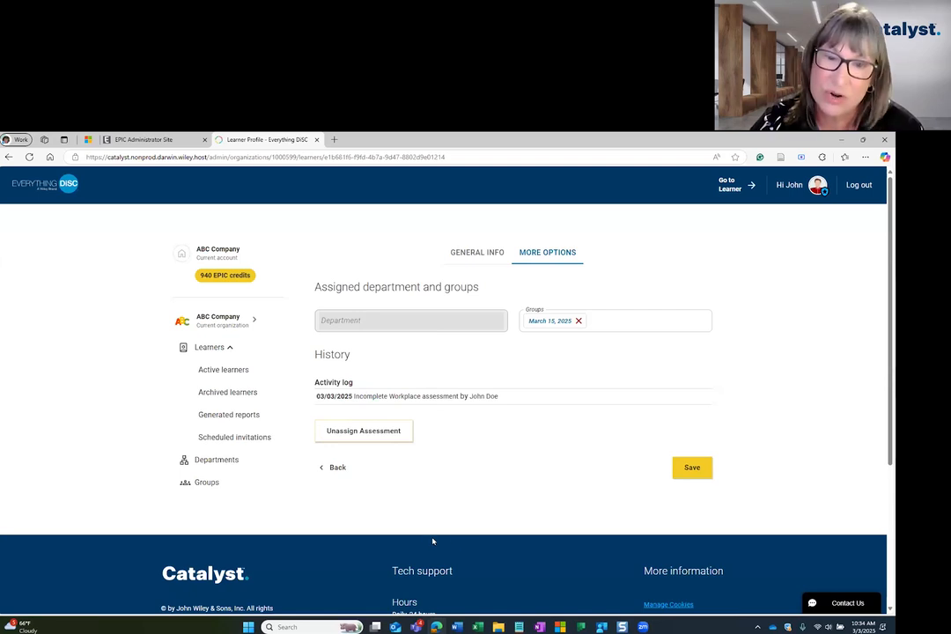
{"action": "left_click", "coordinate": [373, 434]}
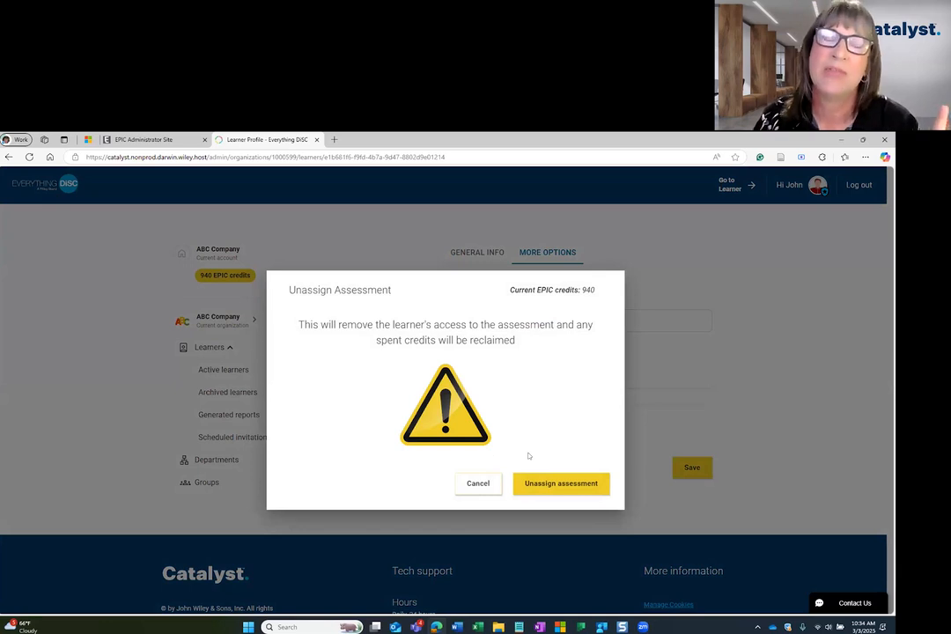
{"action": "left_click", "coordinate": [563, 482]}
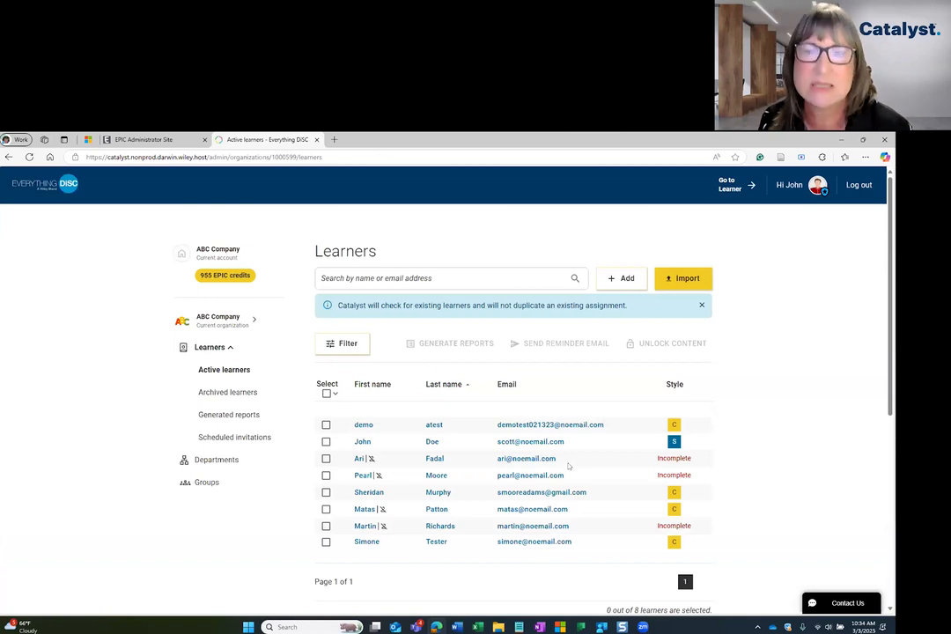
{"action": "scroll", "coordinate": [167, 369], "scroll_direction": "down", "scroll_amount": 1}
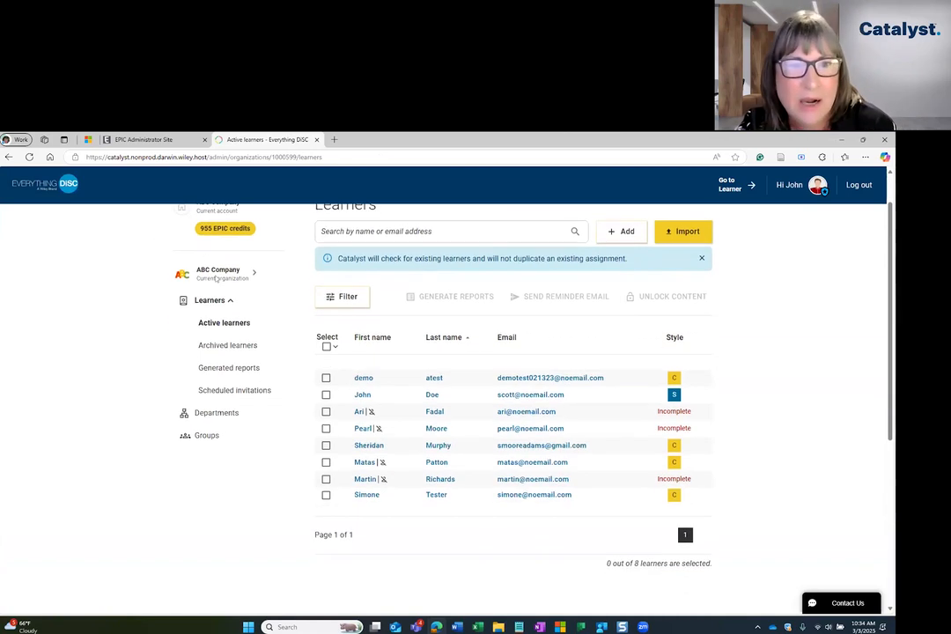
{"action": "scroll", "coordinate": [201, 253], "scroll_direction": "up", "scroll_amount": 1}
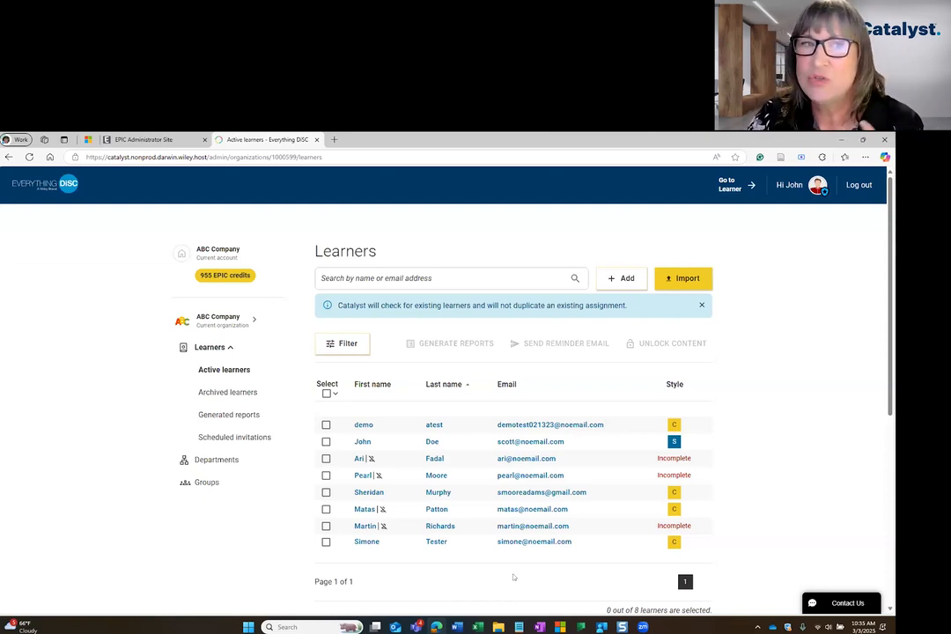
{"action": "left_click", "coordinate": [132, 140]}
{"action": "left_click", "coordinate": [264, 140]}
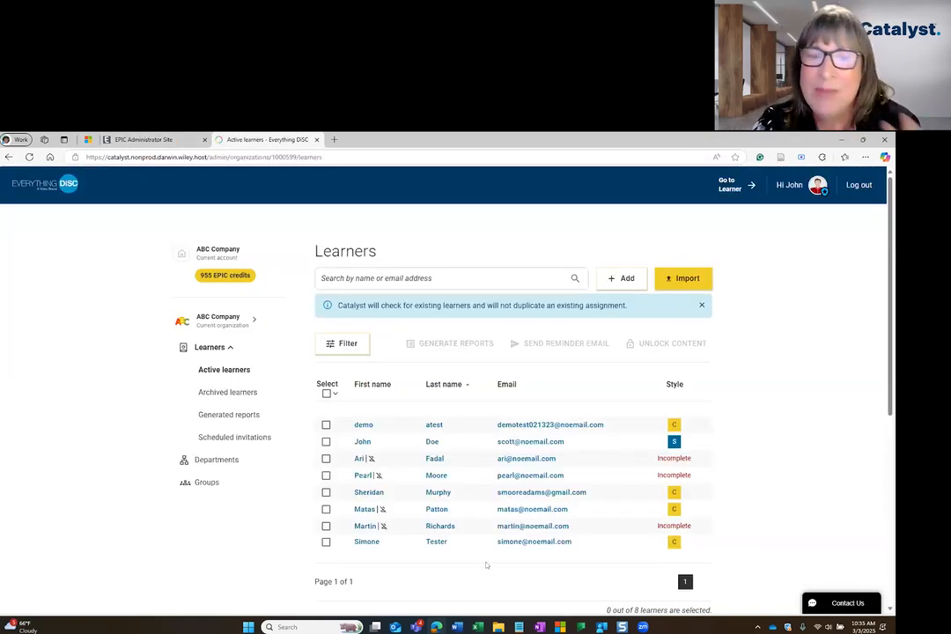
Open the fifth learner's profile, download it, and open its more-actions menu
{"action": "left_click", "coordinate": [541, 499]}
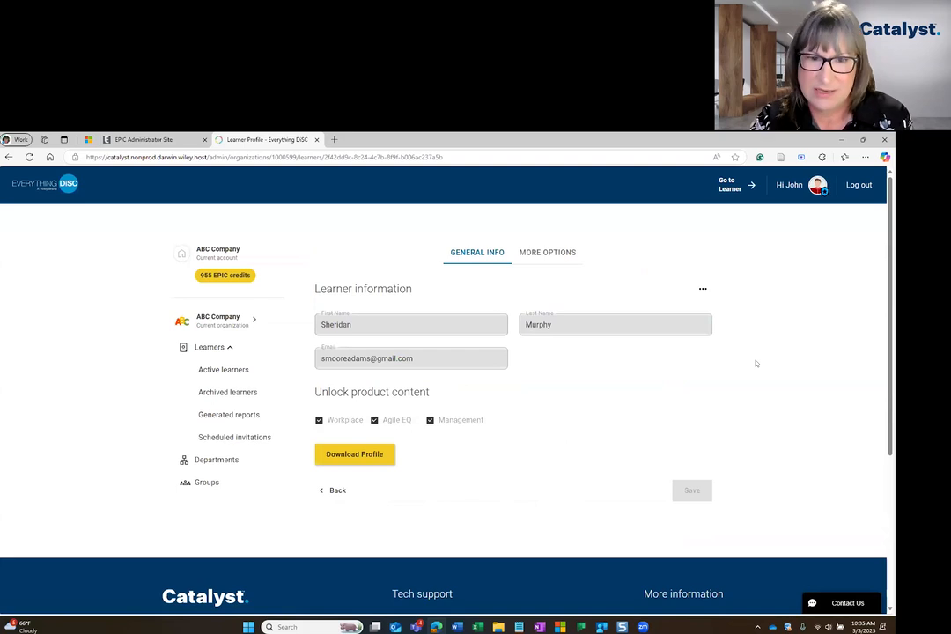
{"action": "left_click", "coordinate": [359, 456]}
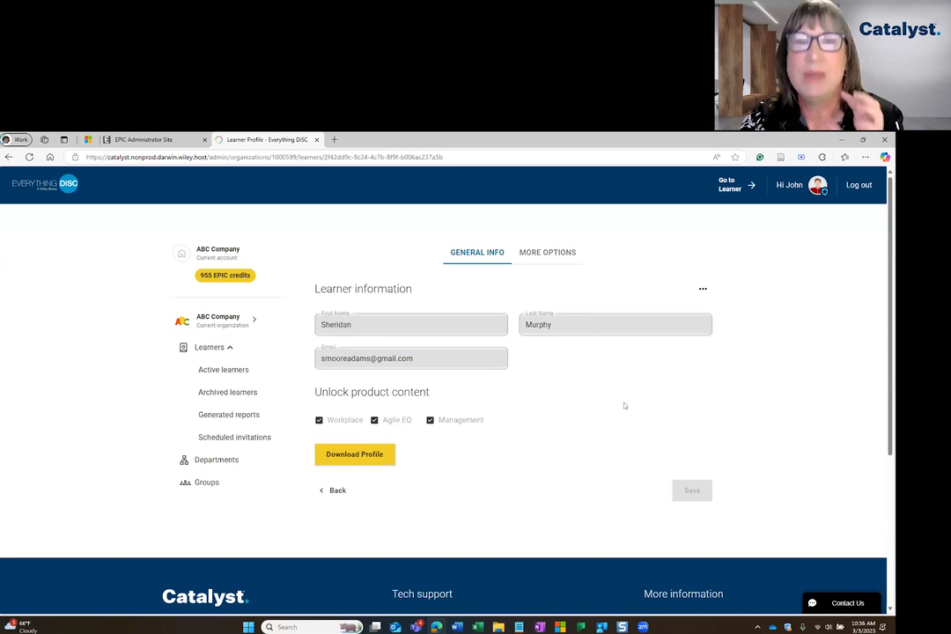
{"action": "left_click", "coordinate": [703, 289]}
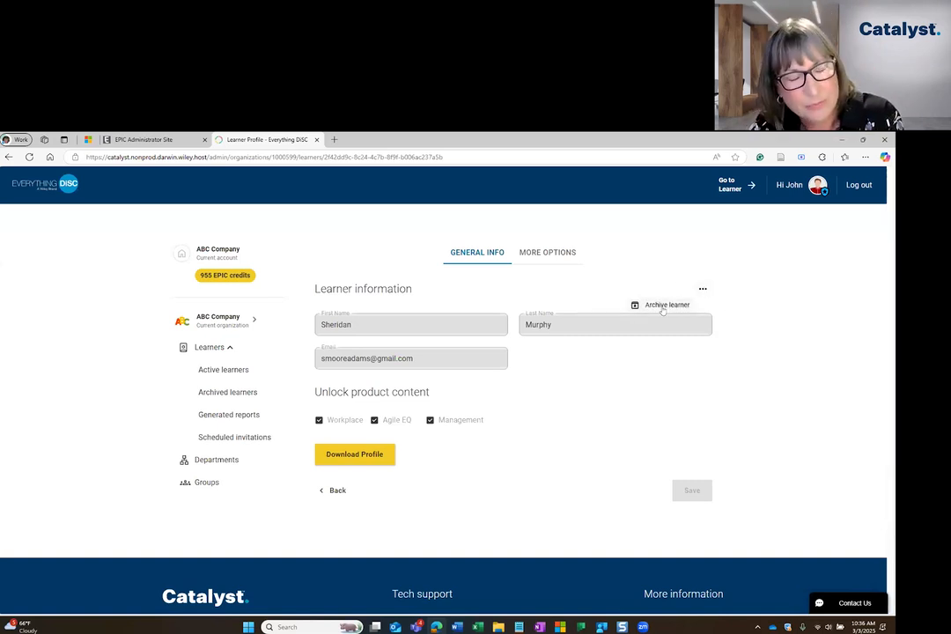
Archive the learner, confirming their removal from groups and department
{"action": "left_click", "coordinate": [663, 307]}
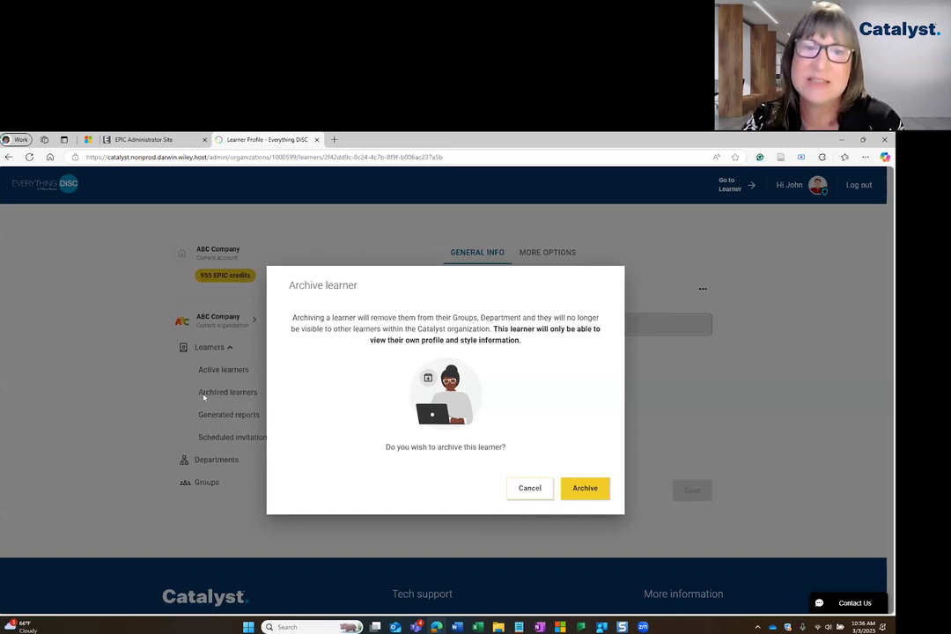
{"action": "left_click", "coordinate": [595, 490]}
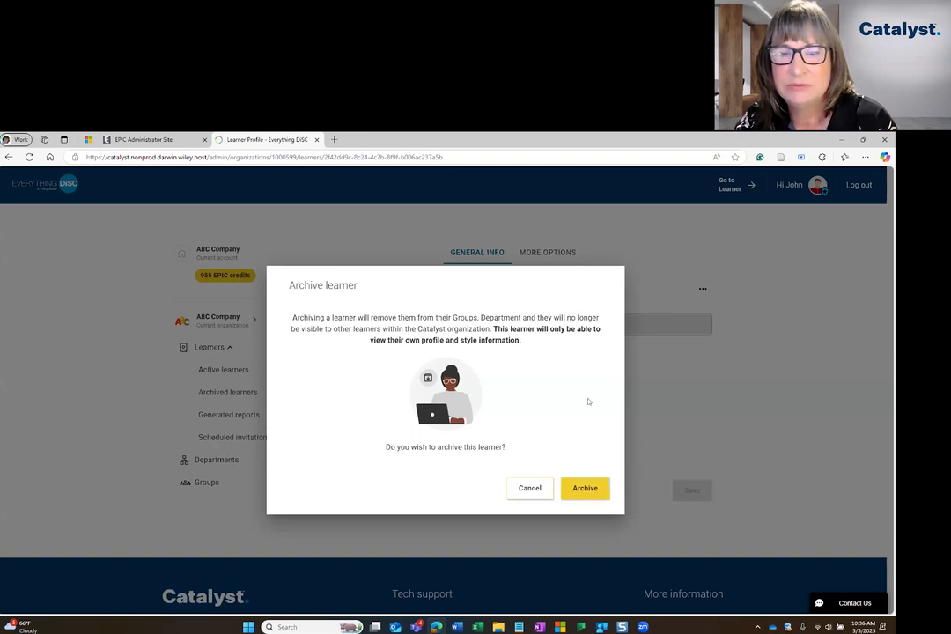
{"action": "left_click", "coordinate": [585, 488]}
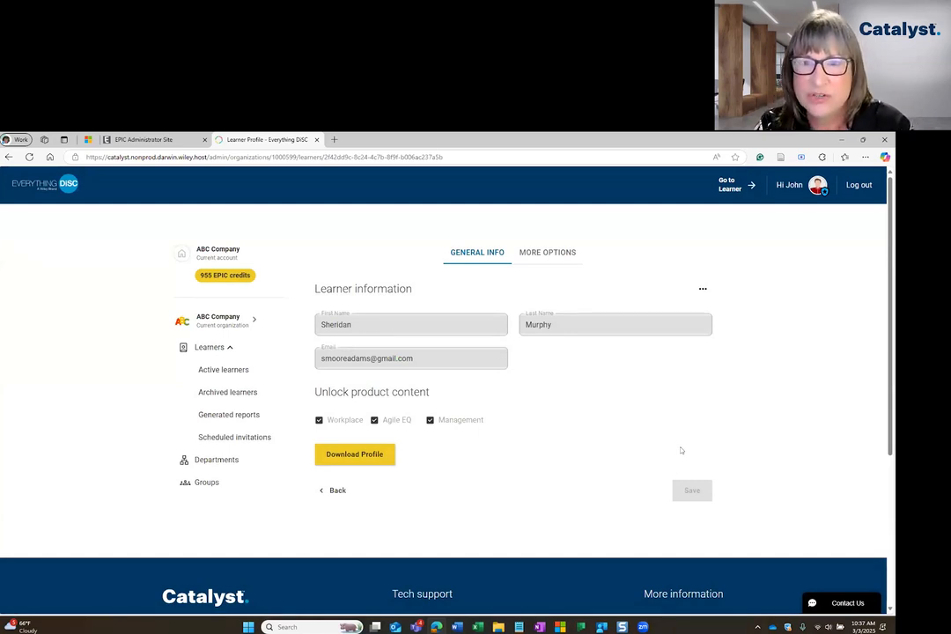
Show the archived learner's Accounting department and three logged activities
{"action": "left_click", "coordinate": [562, 256]}
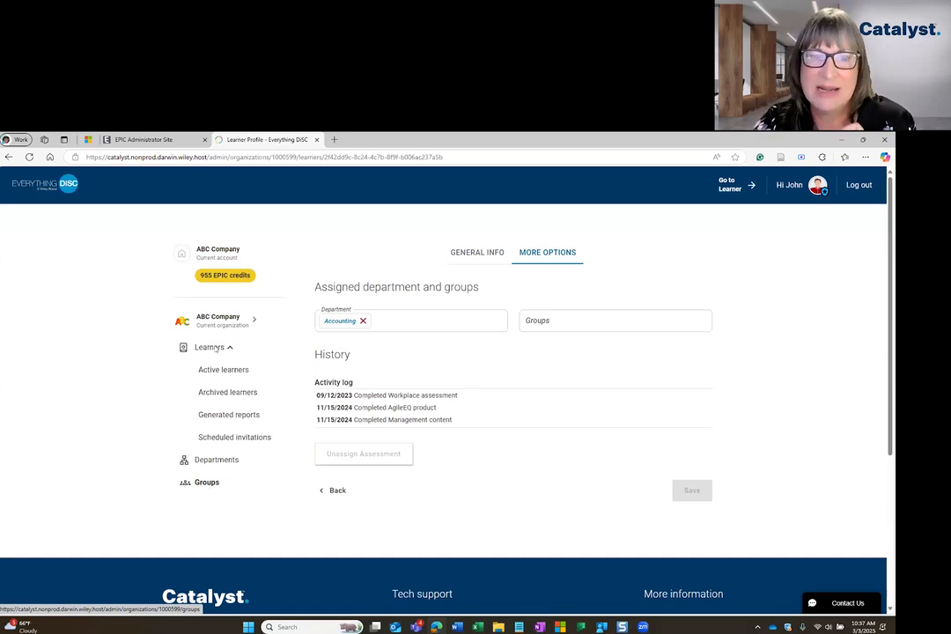
Check that Add learners offers only the March 15, 2025 group, then cancel
{"action": "left_click", "coordinate": [223, 369]}
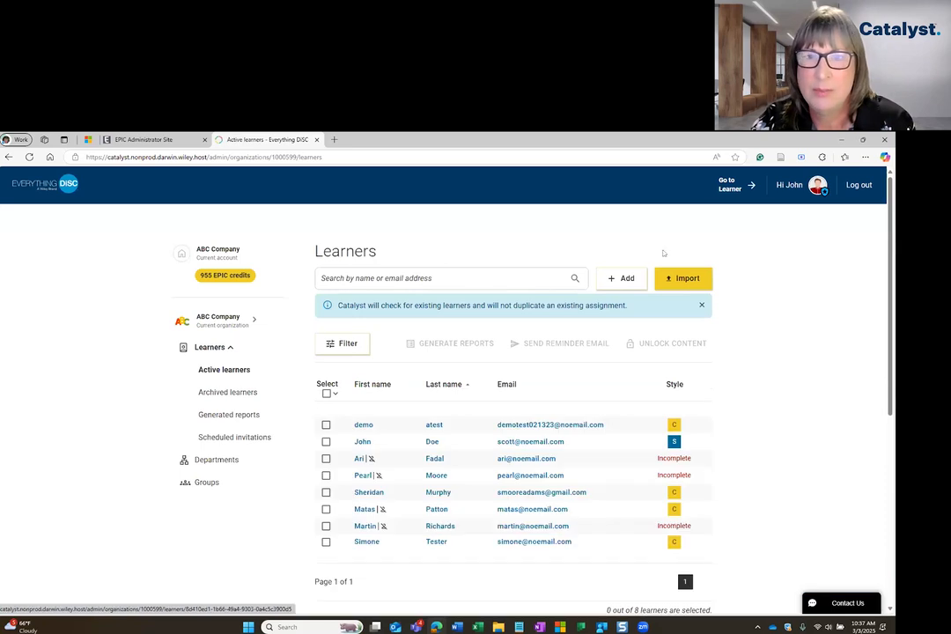
{"action": "left_click", "coordinate": [620, 278]}
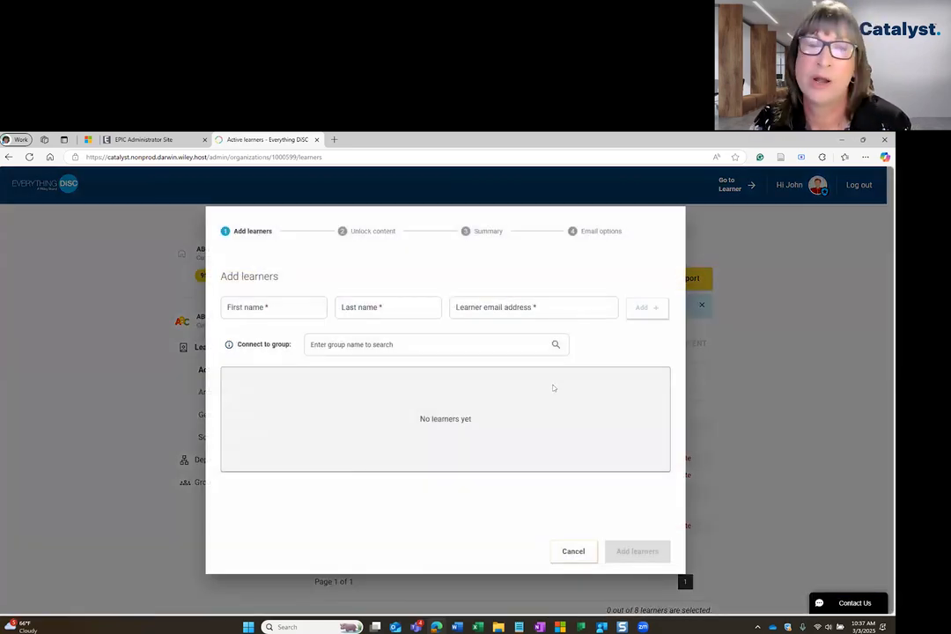
{"action": "left_click", "coordinate": [331, 344]}
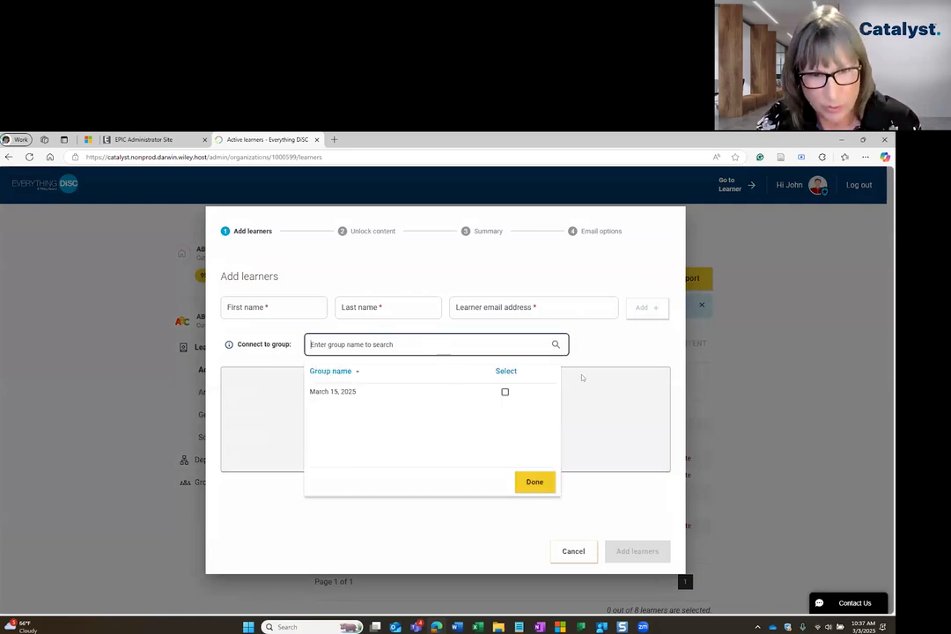
{"action": "left_click", "coordinate": [536, 480]}
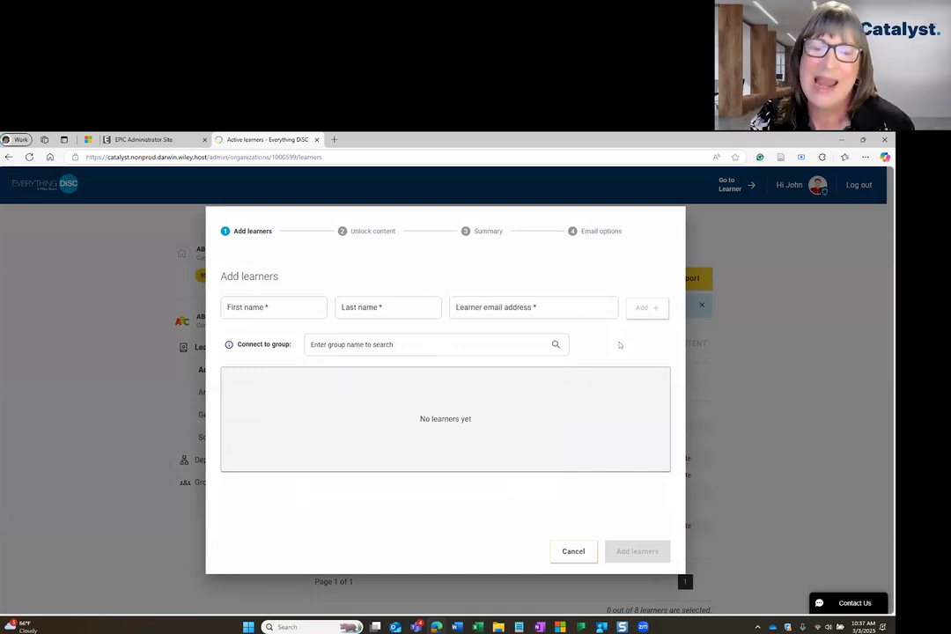
{"action": "left_click", "coordinate": [573, 551]}
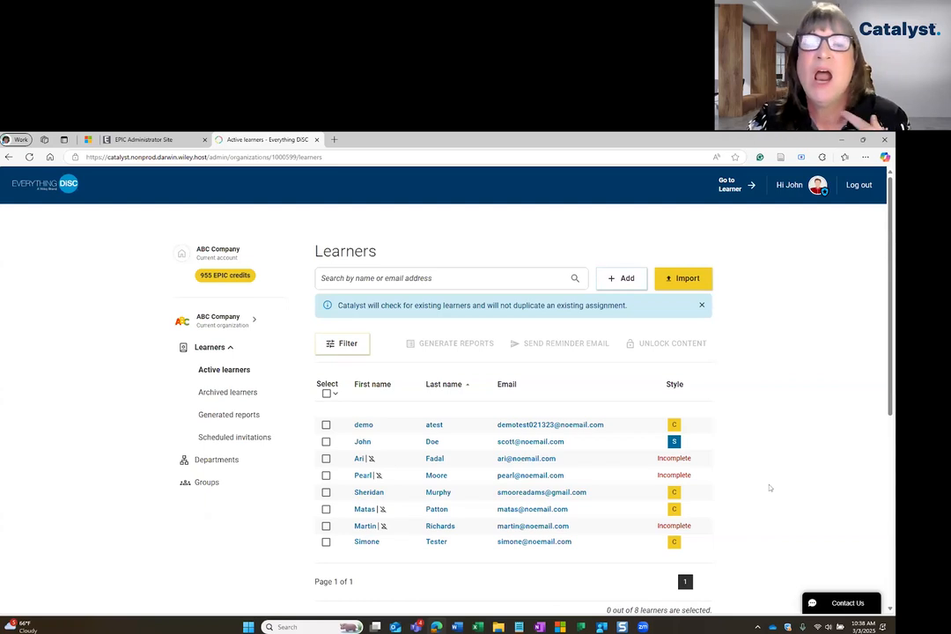
Go to ABC Company's Groups page, where Shared Groups shows no groups found
{"action": "left_click", "coordinate": [208, 482]}
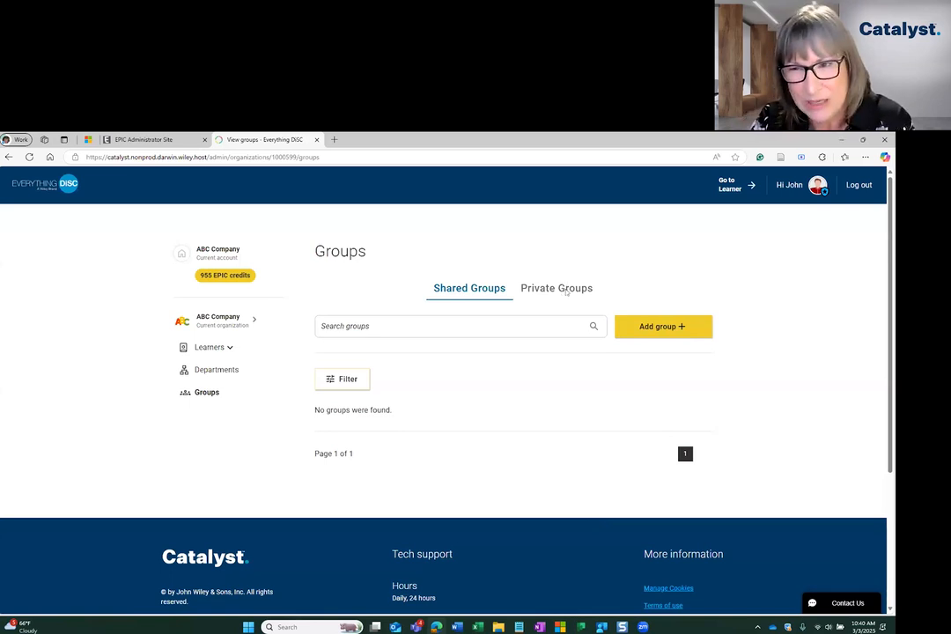
{"action": "left_click", "coordinate": [566, 290]}
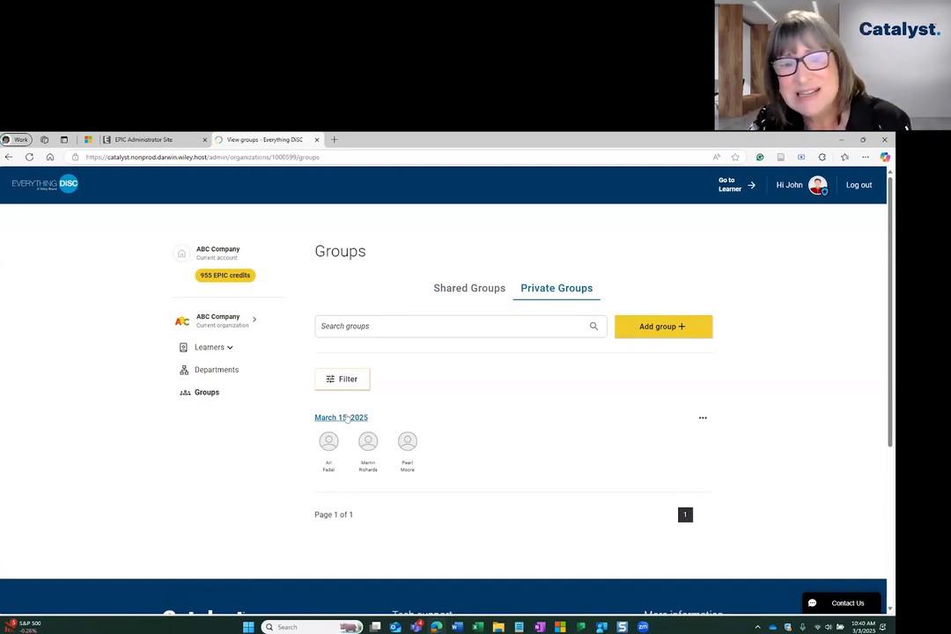
{"action": "left_click", "coordinate": [456, 422]}
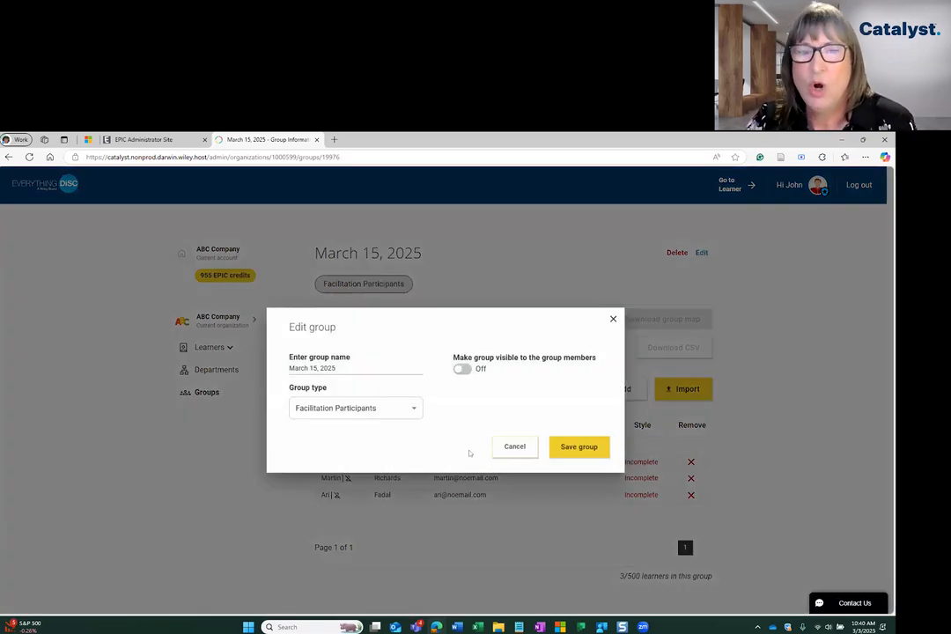
{"action": "left_click", "coordinate": [701, 252]}
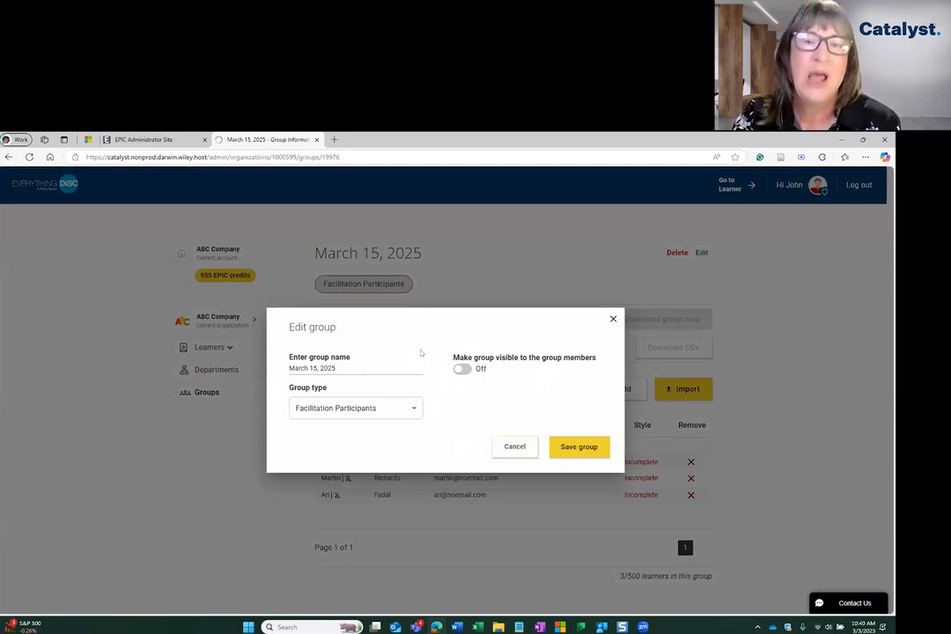
{"action": "left_click", "coordinate": [513, 448]}
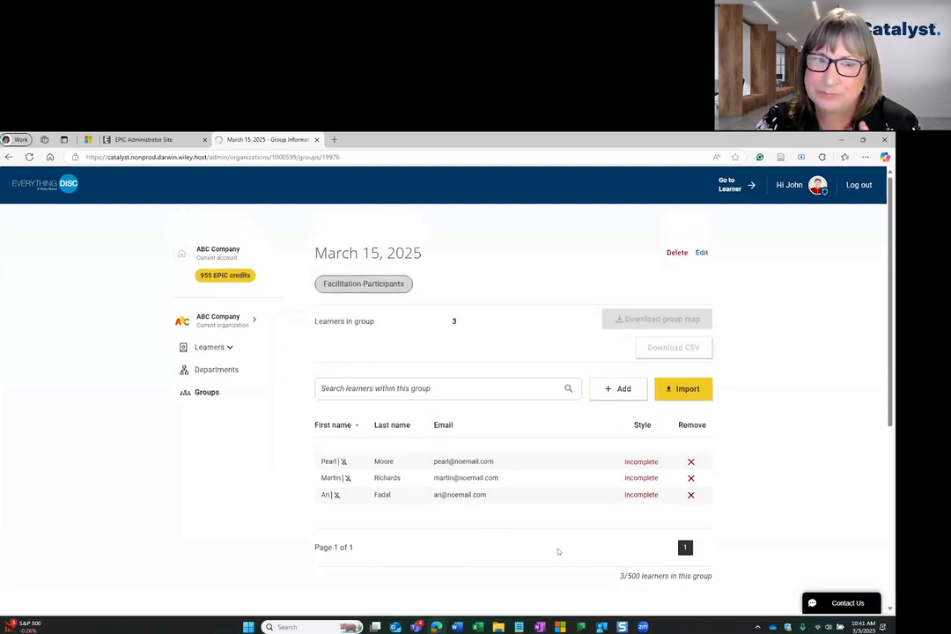
{"action": "left_click", "coordinate": [226, 394]}
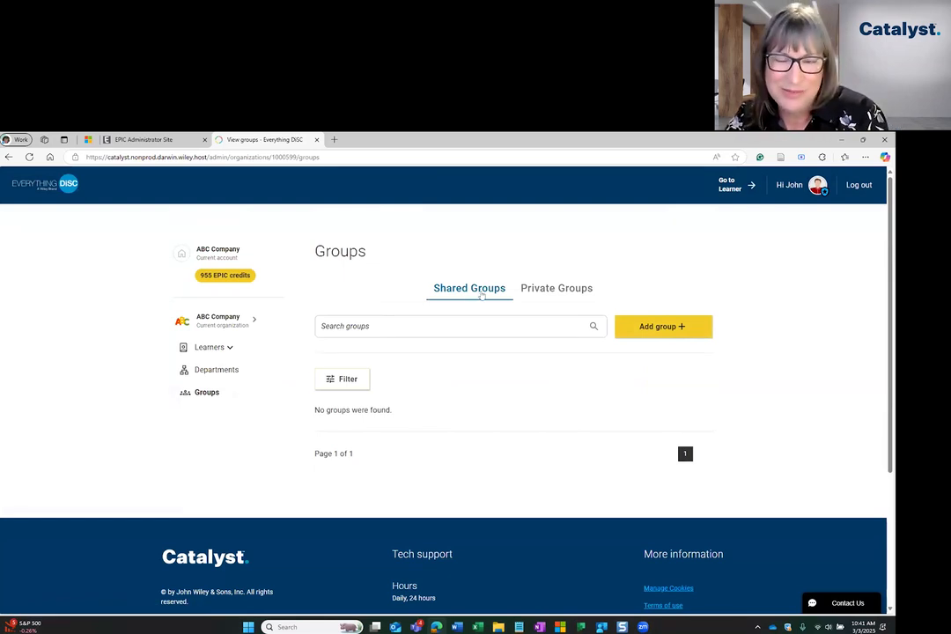
Start a new group, toggle its member visibility, then cancel without creating it
{"action": "left_click", "coordinate": [663, 325]}
{"action": "left_click", "coordinate": [462, 368]}
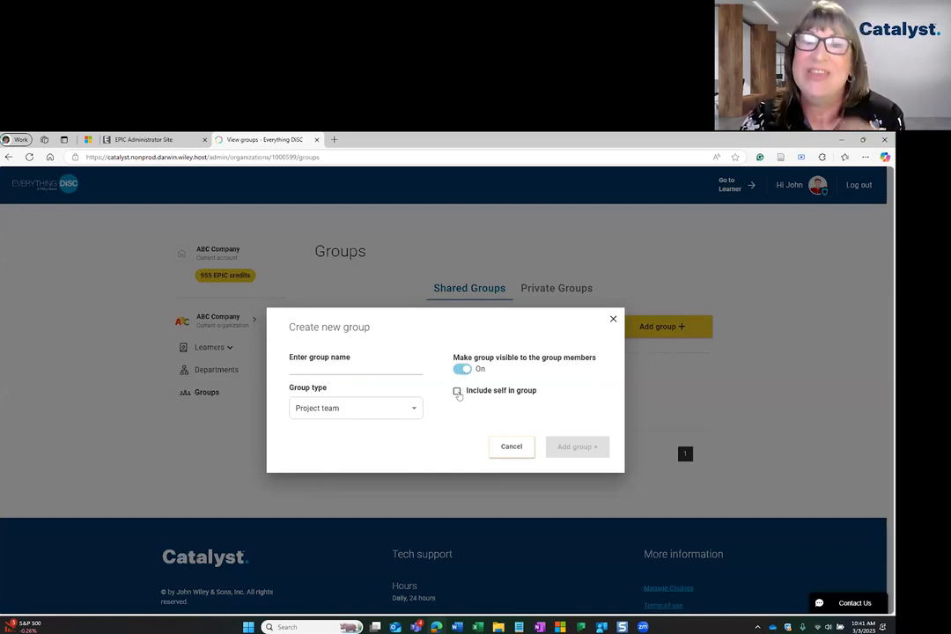
{"action": "left_click", "coordinate": [509, 447]}
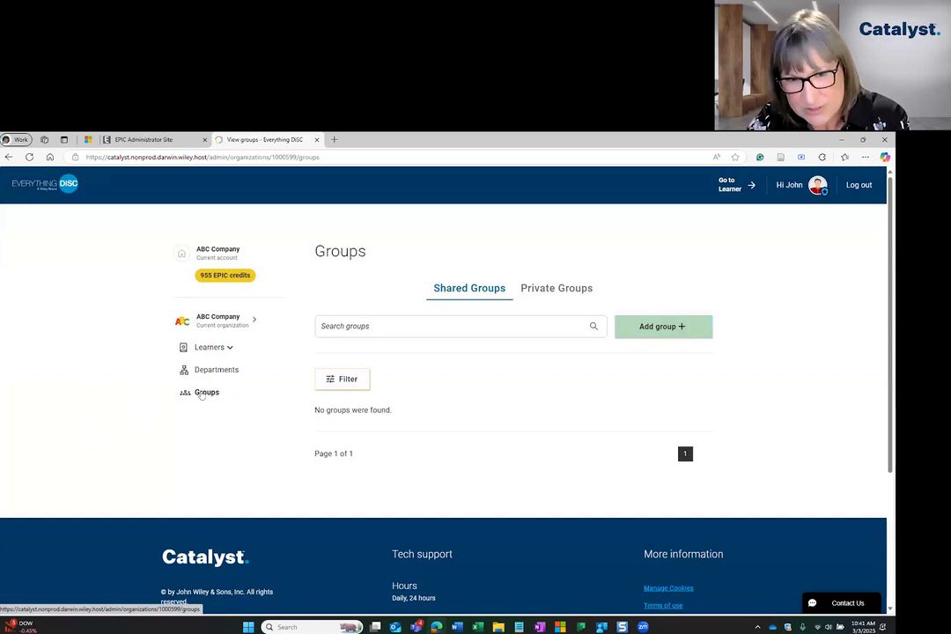
Reload Groups and view Private Groups, listing the March 15, 2025 group with three learners
{"action": "left_click", "coordinate": [201, 394]}
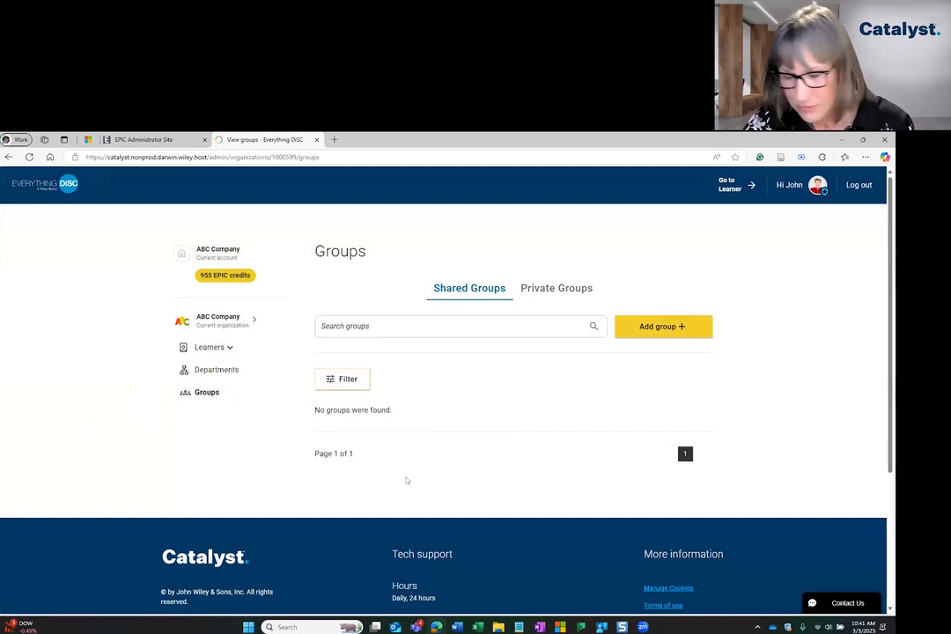
{"action": "left_click", "coordinate": [556, 288]}
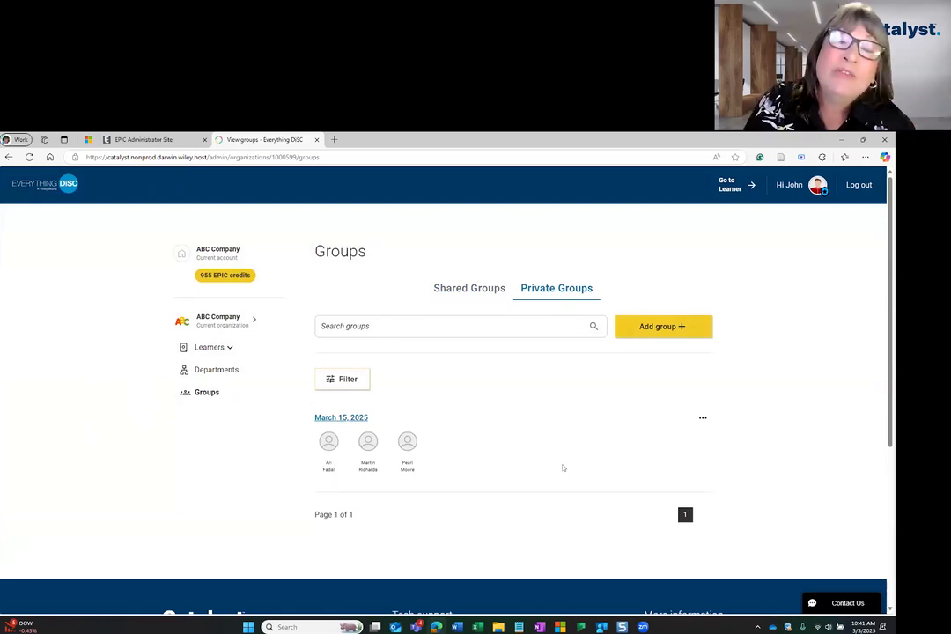
{"action": "left_click", "coordinate": [459, 291]}
{"action": "left_click", "coordinate": [571, 290]}
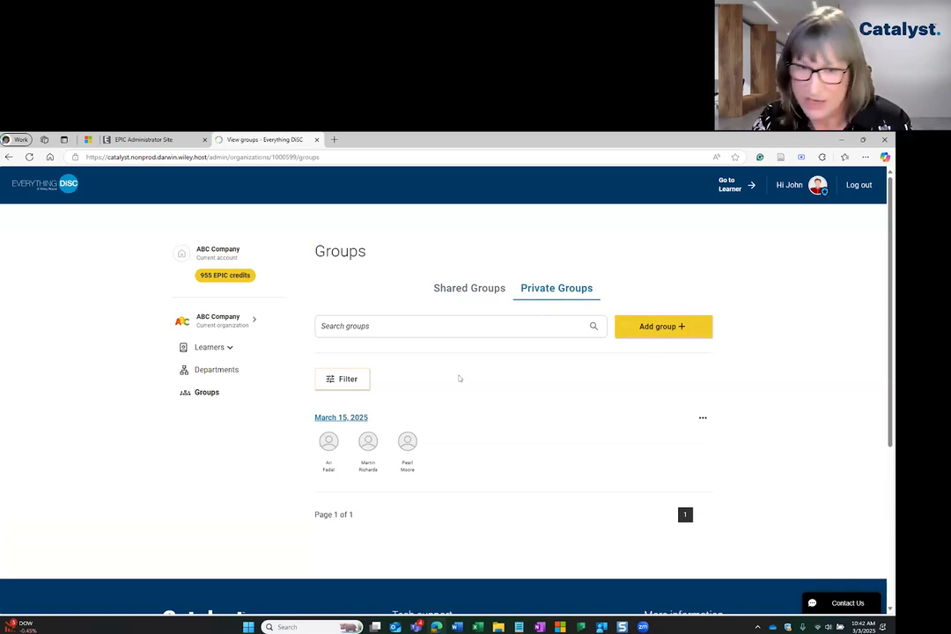
{"action": "left_click", "coordinate": [328, 379]}
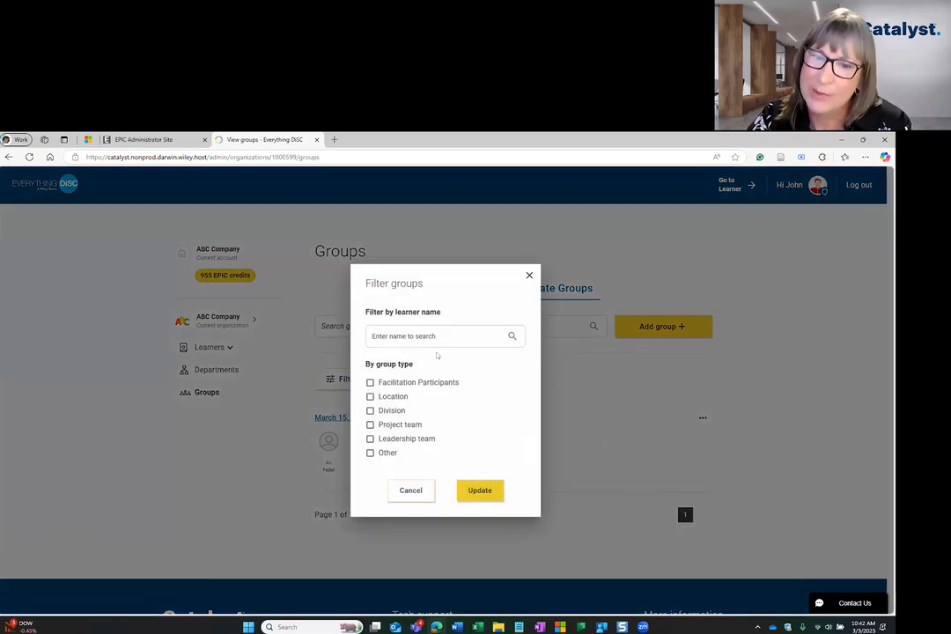
{"action": "left_click", "coordinate": [411, 495]}
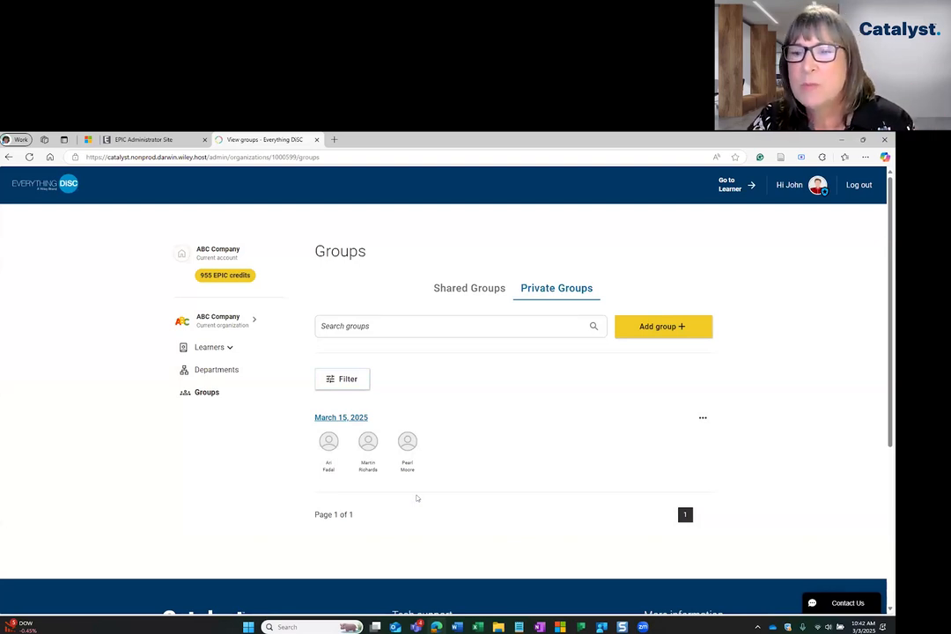
{"action": "left_click", "coordinate": [701, 419]}
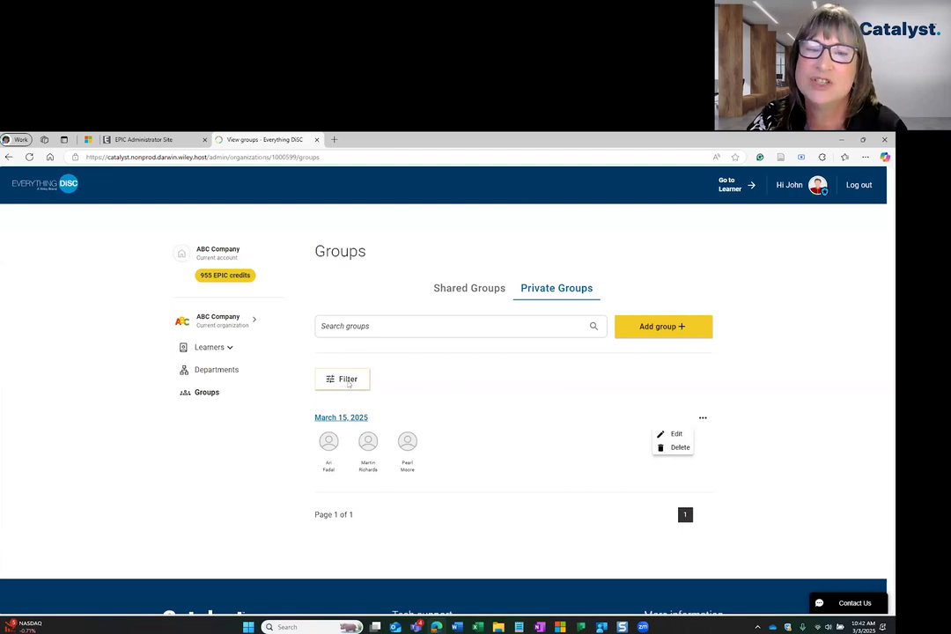
{"action": "left_click", "coordinate": [347, 382]}
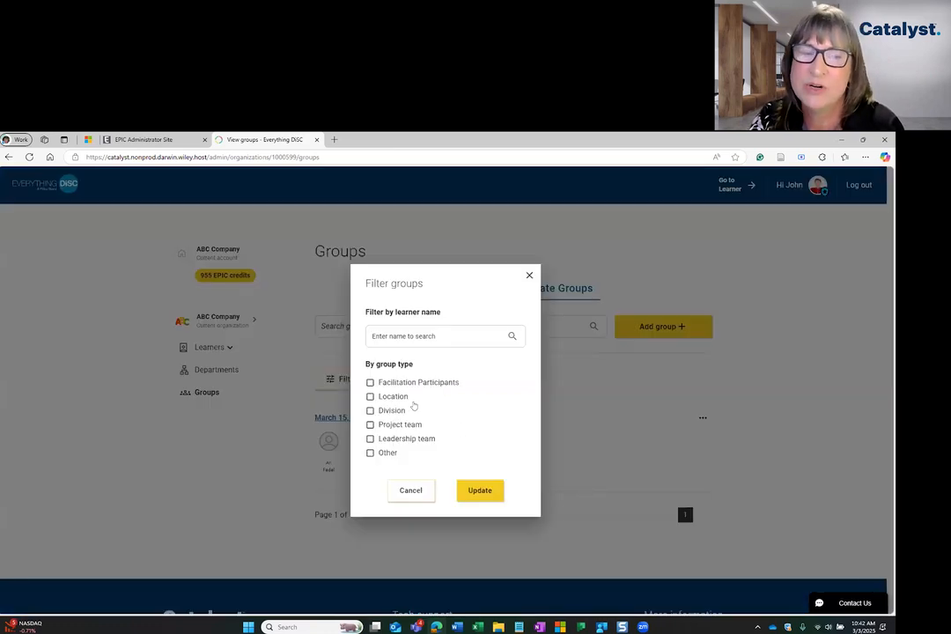
{"action": "left_click", "coordinate": [411, 493]}
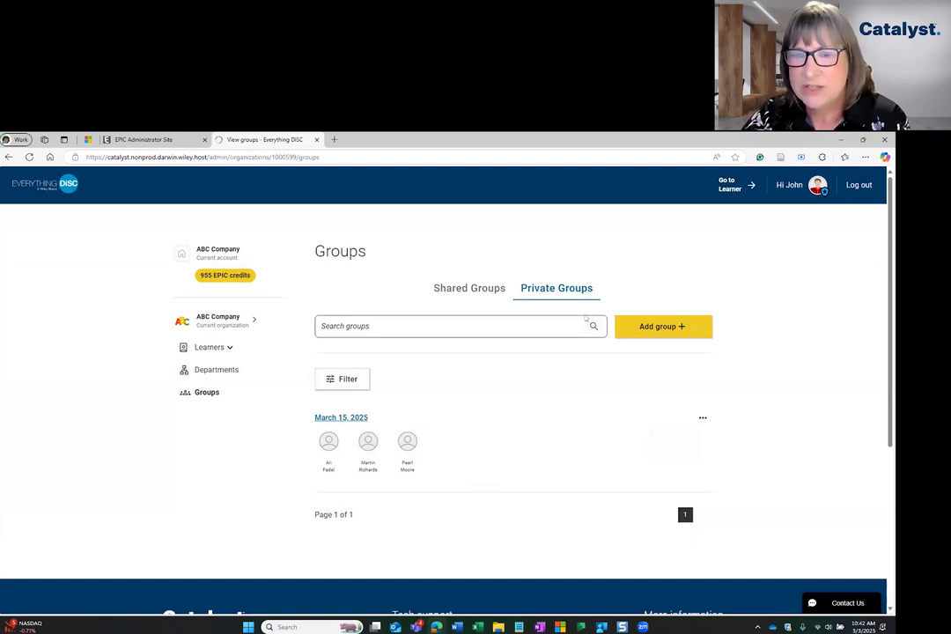
Begin creating a new group and enter the name 'Test'
{"action": "left_click", "coordinate": [669, 331]}
{"action": "left_click", "coordinate": [370, 358]}
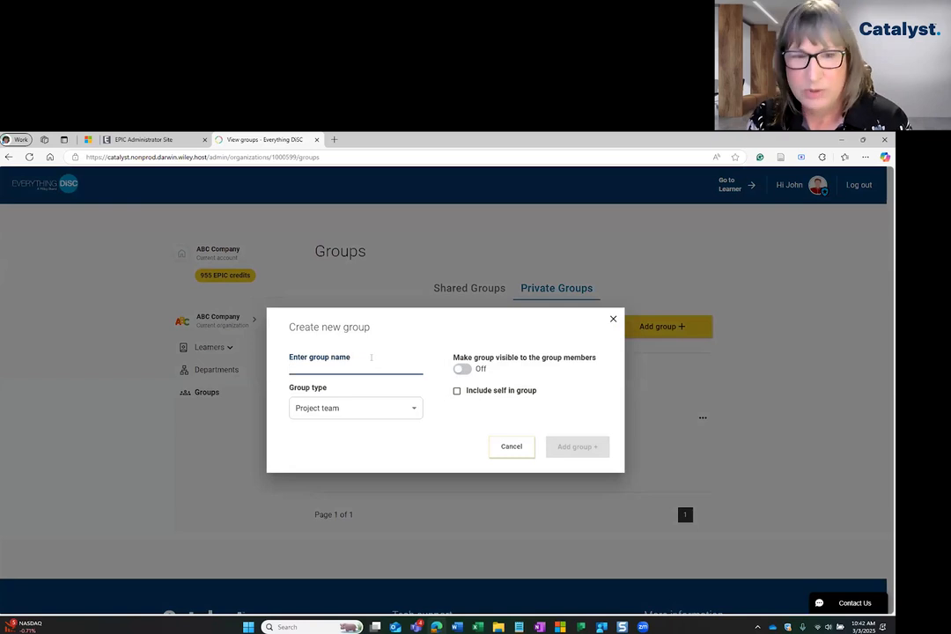
{"action": "type", "text": "Test"}
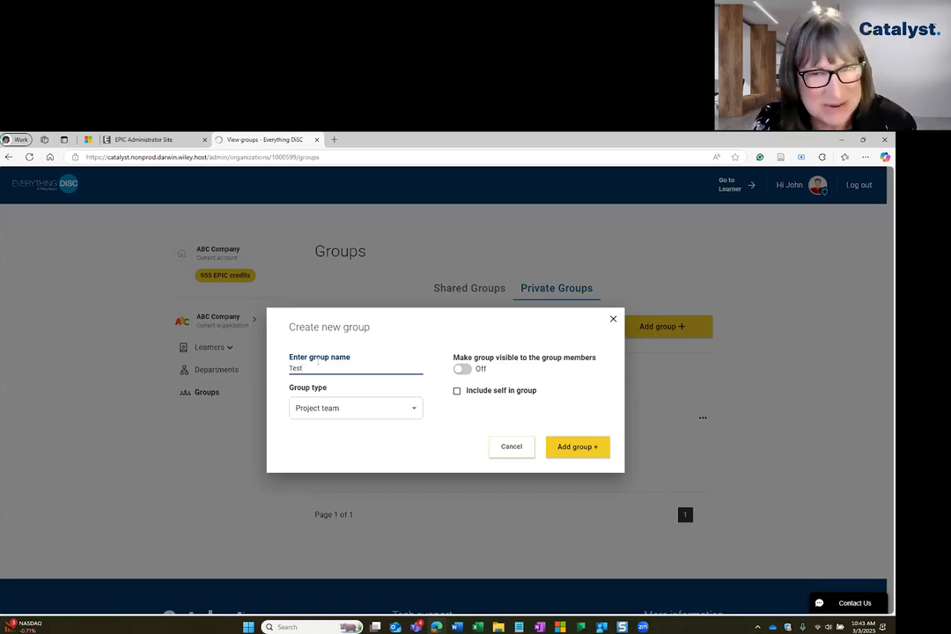
Set the group type to Division, after trying Facilitation Participants and Location
{"action": "left_click", "coordinate": [378, 408]}
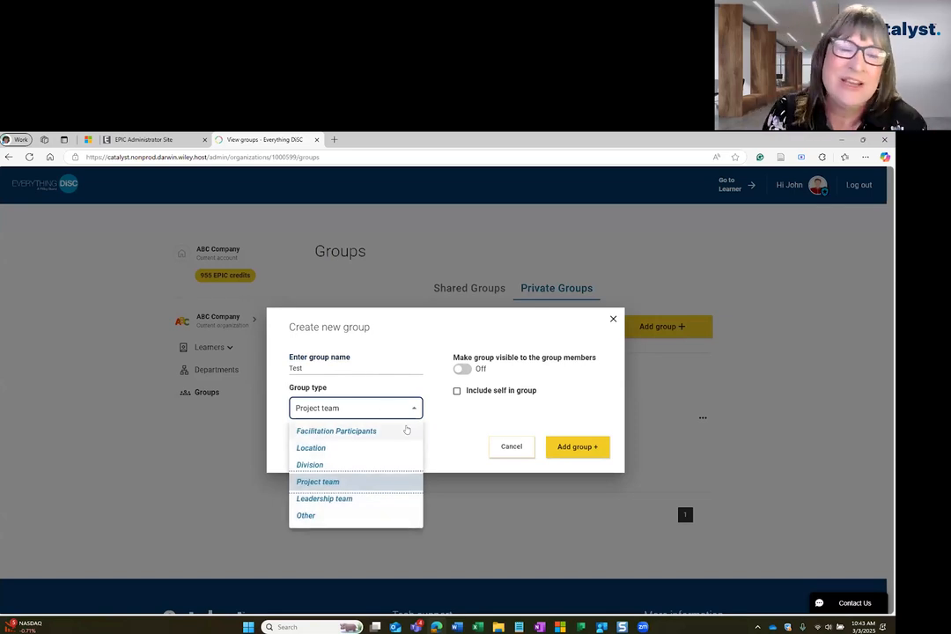
{"action": "left_click", "coordinate": [403, 430]}
{"action": "left_click", "coordinate": [394, 408]}
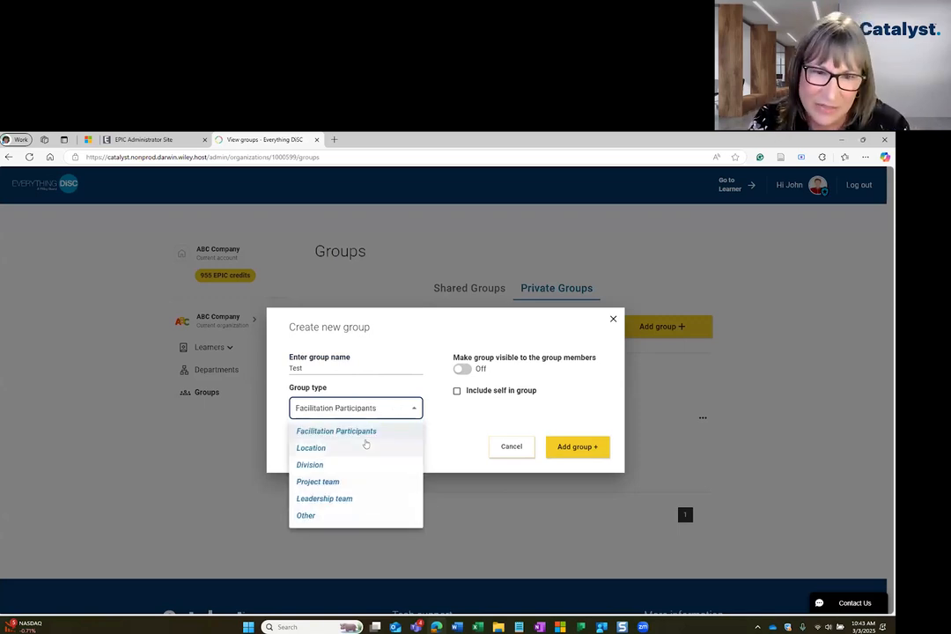
{"action": "left_click", "coordinate": [365, 446]}
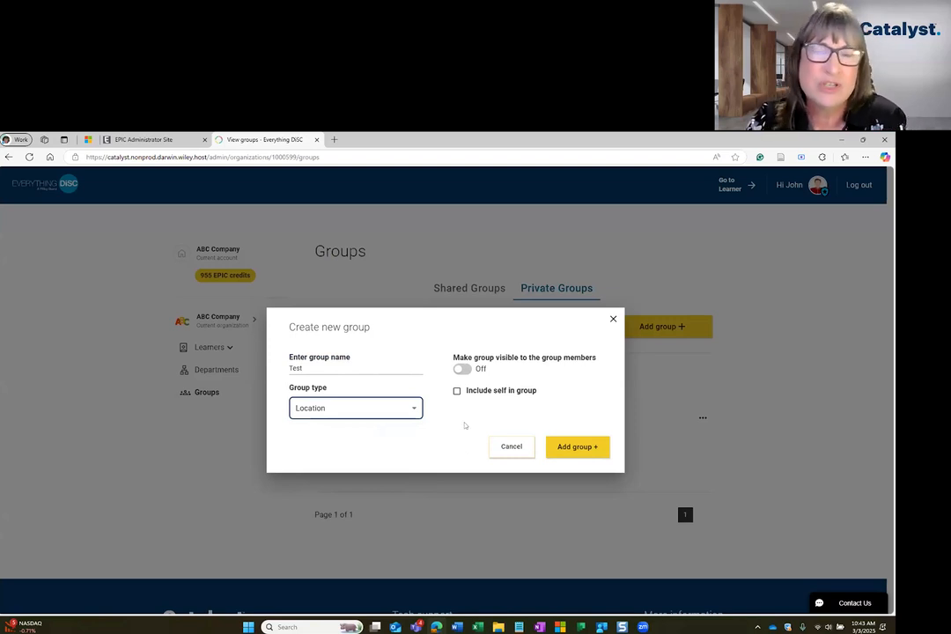
{"action": "left_click", "coordinate": [383, 409]}
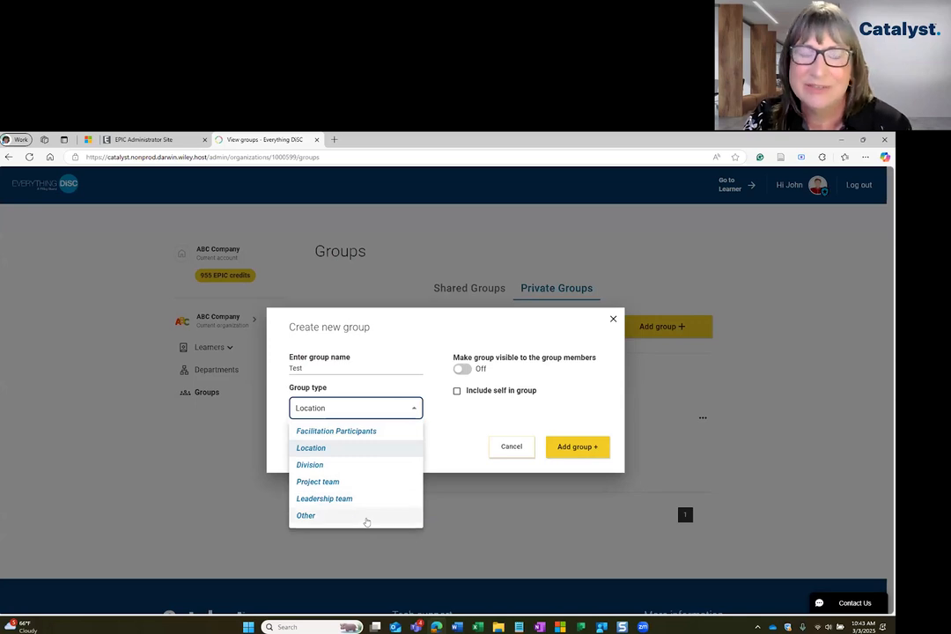
{"action": "left_click", "coordinate": [384, 464]}
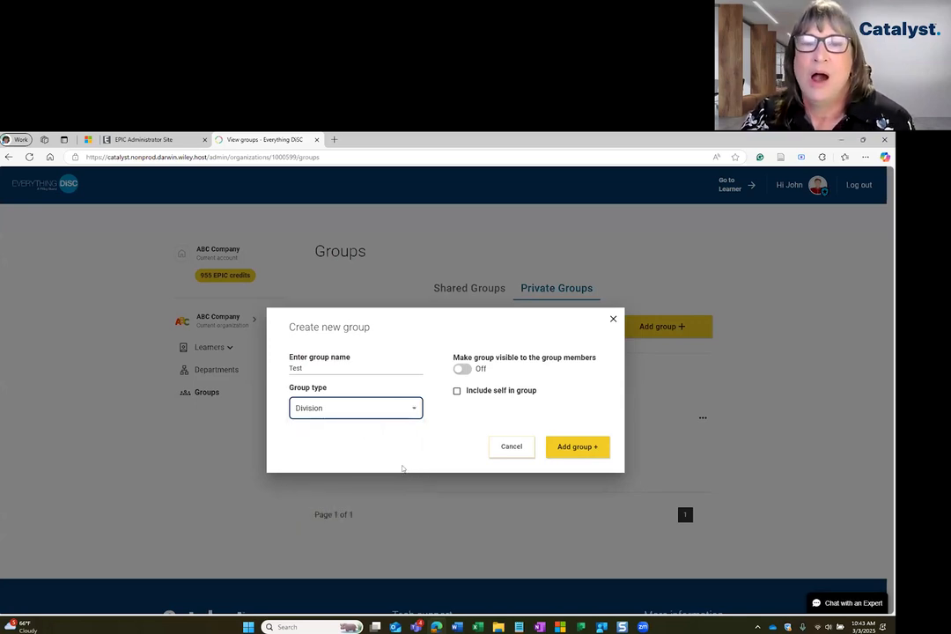
Create the Division group Test, visible to members and including yourself, then bring up Add learners
{"action": "left_click", "coordinate": [464, 369]}
{"action": "left_click", "coordinate": [458, 391]}
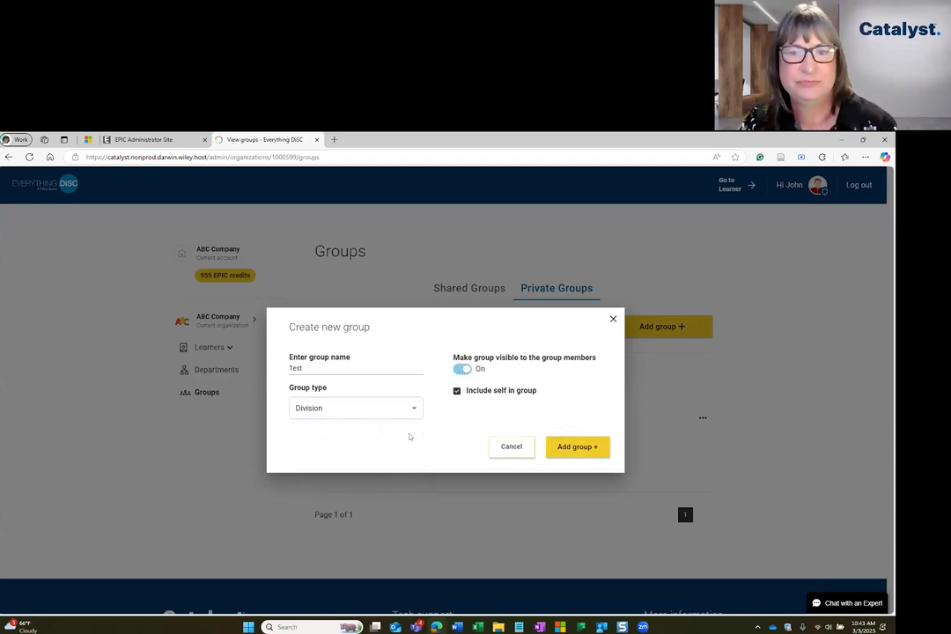
{"action": "left_click", "coordinate": [573, 446]}
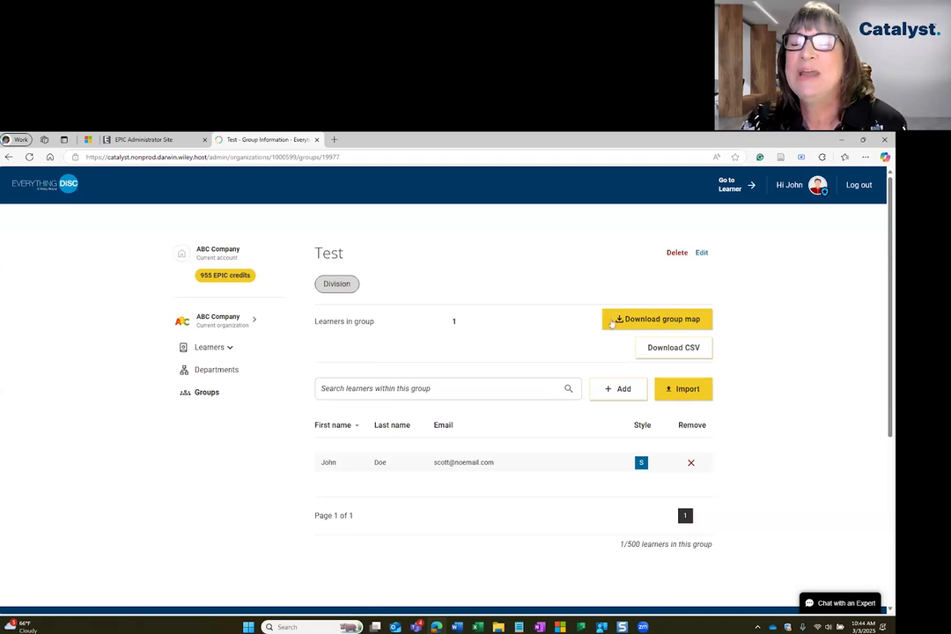
{"action": "left_click", "coordinate": [610, 392]}
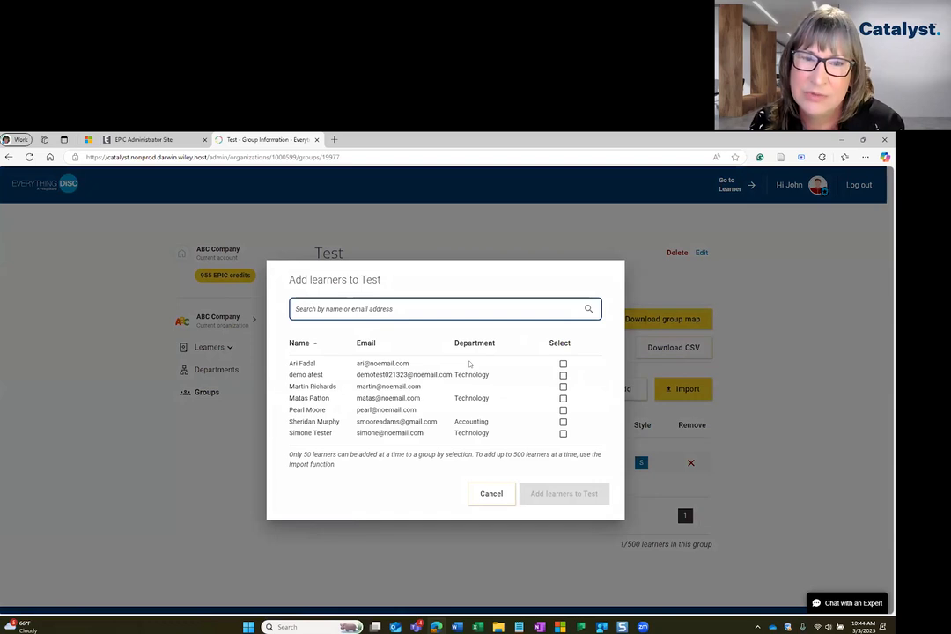
Search 'simone', tick three learners, note the 50-learner limit, then cancel without adding
{"action": "type", "text": "simone"}
{"action": "left_click", "coordinate": [458, 333]}
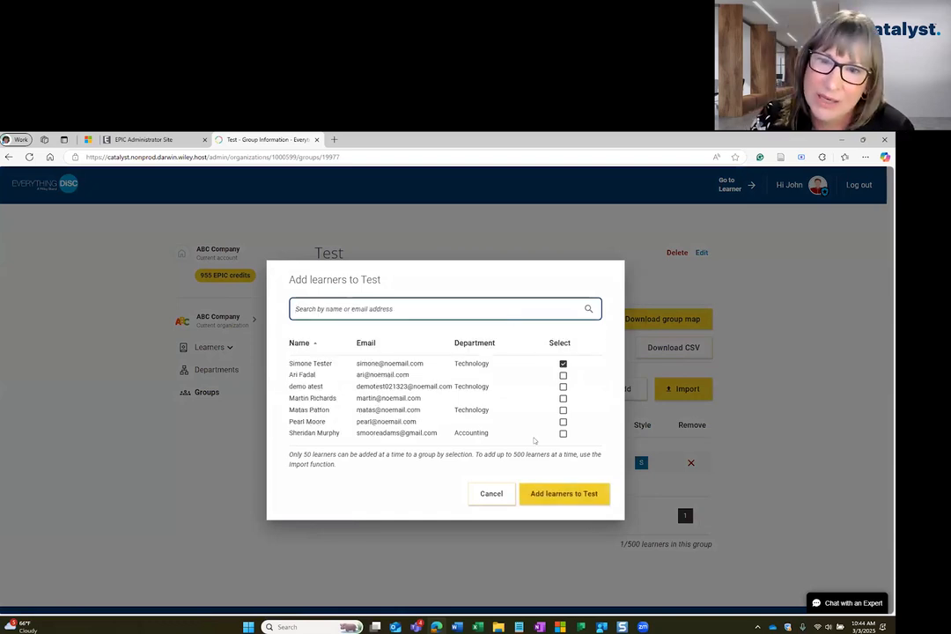
{"action": "left_click", "coordinate": [563, 375]}
{"action": "left_click", "coordinate": [562, 398]}
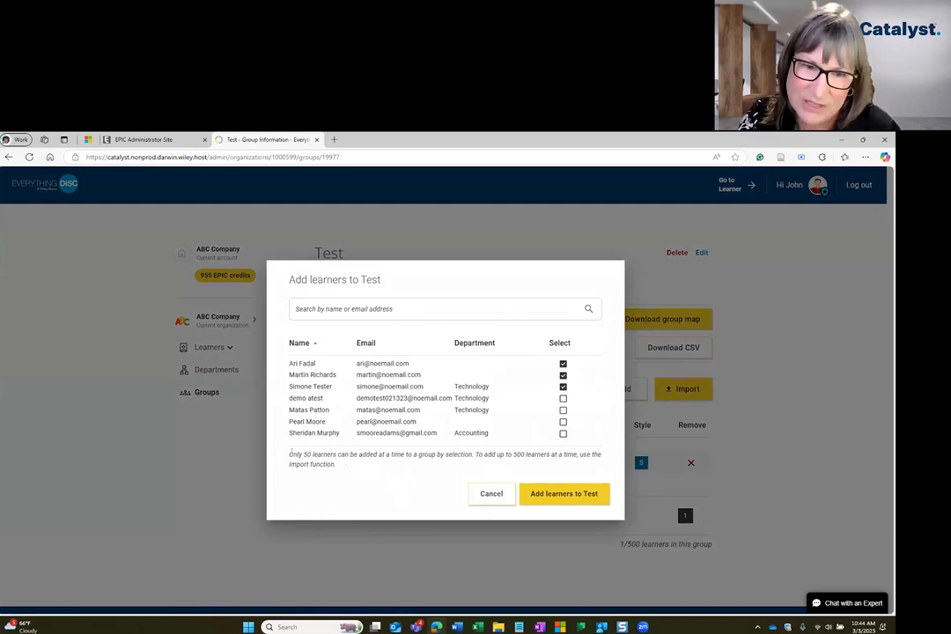
{"action": "left_click_drag", "start_coordinate": [288, 453], "coordinate": [330, 473]}
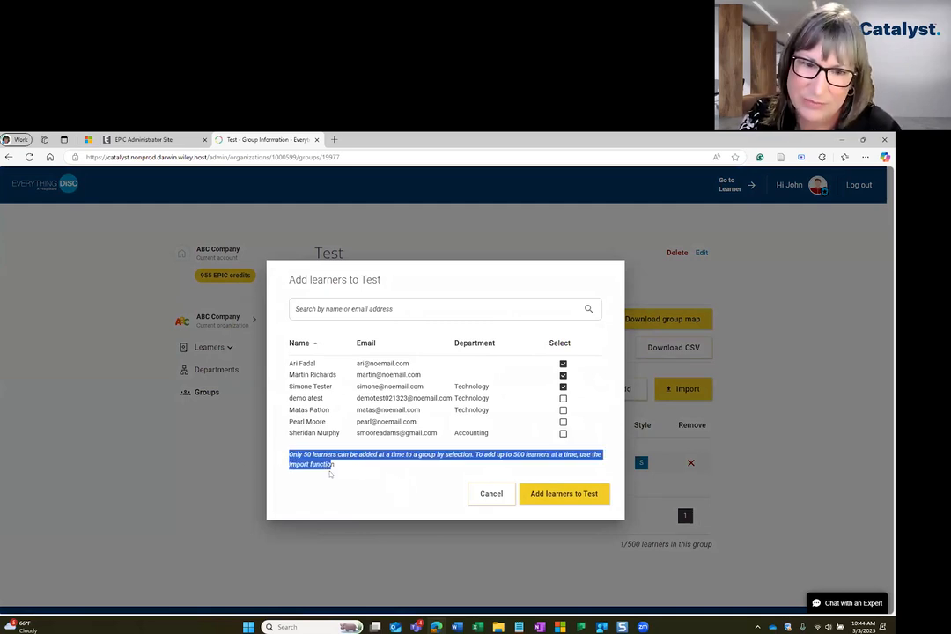
{"action": "left_click", "coordinate": [480, 494]}
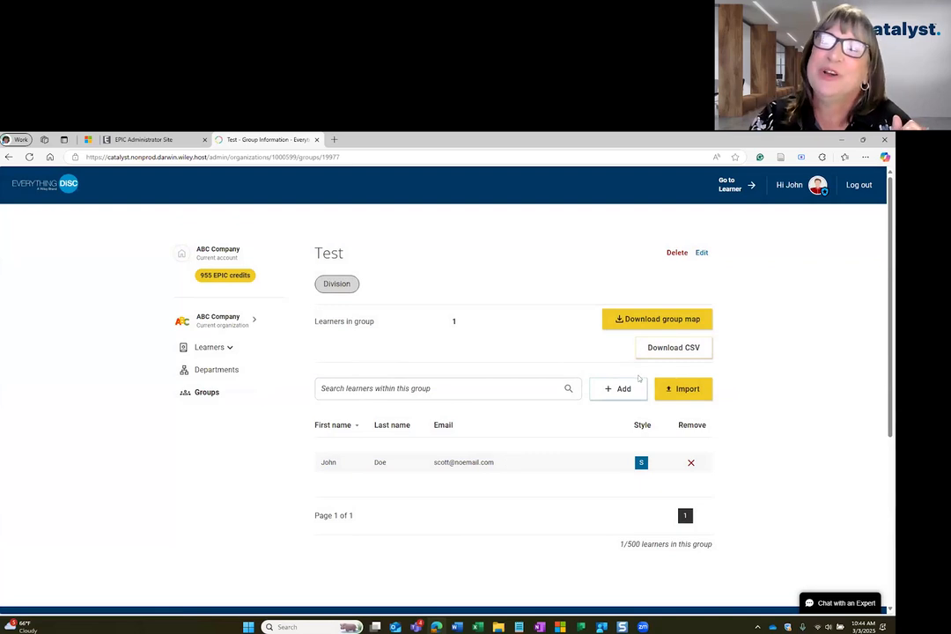
{"action": "left_click", "coordinate": [678, 393]}
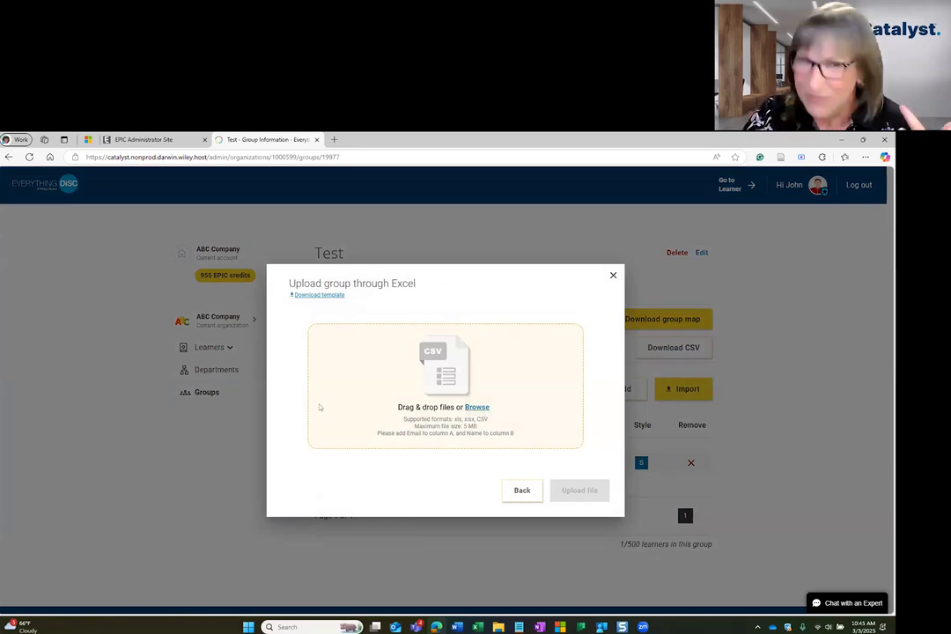
{"action": "left_click", "coordinate": [520, 491]}
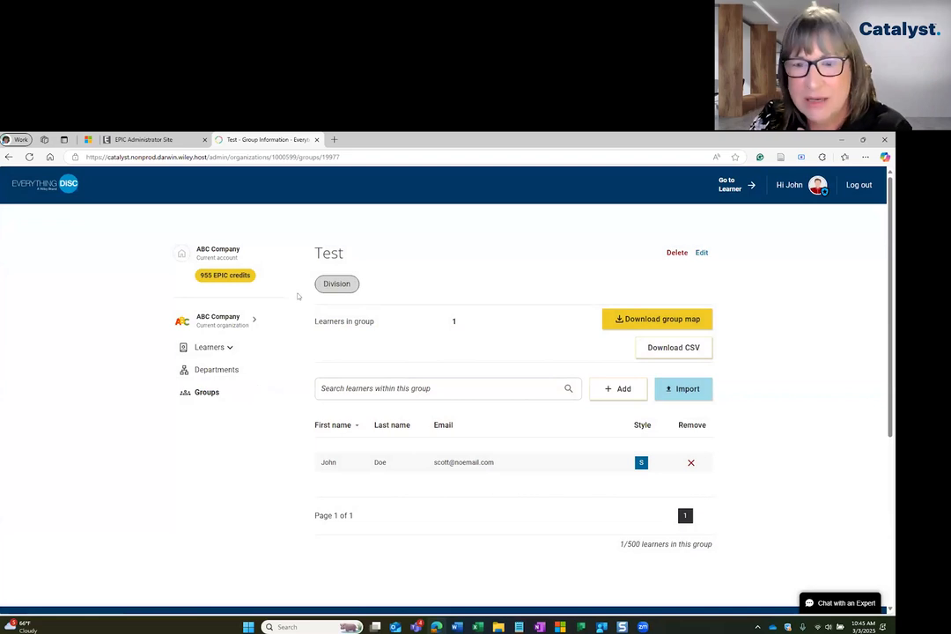
Tick all six available learners and add them to Test, bringing it to 7 learners
{"action": "left_click", "coordinate": [616, 388]}
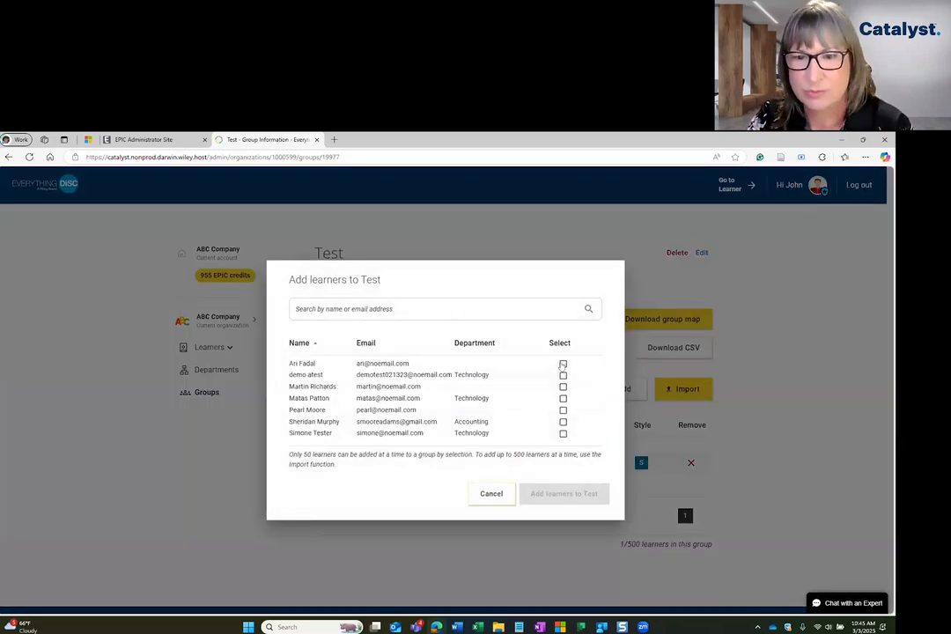
{"action": "left_click", "coordinate": [563, 364]}
{"action": "left_click", "coordinate": [563, 375]}
{"action": "left_click", "coordinate": [563, 397]}
{"action": "left_click", "coordinate": [563, 421]}
{"action": "left_click", "coordinate": [563, 422]}
{"action": "left_click", "coordinate": [563, 433]}
{"action": "left_click", "coordinate": [564, 493]}
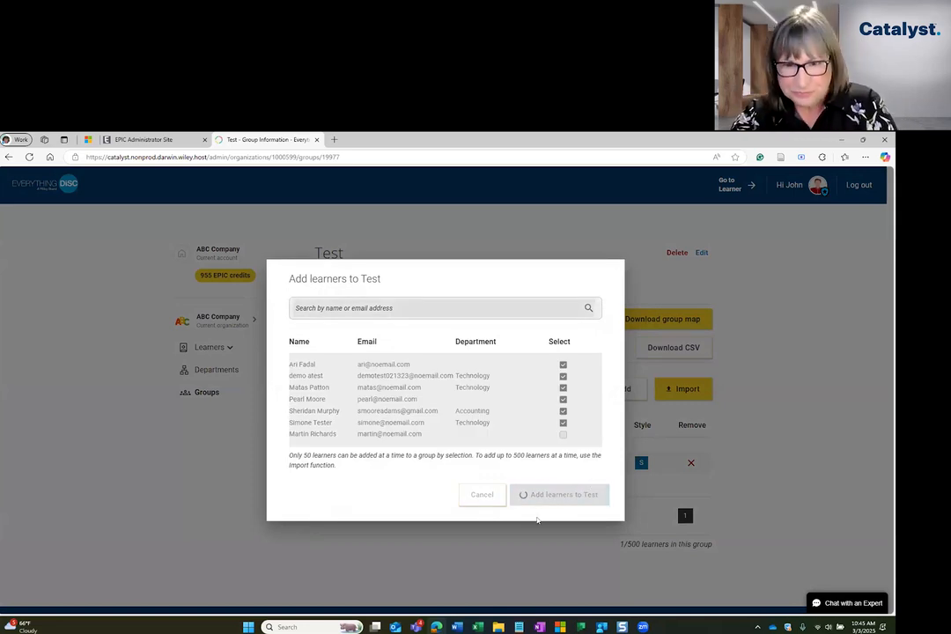
{"action": "left_click", "coordinate": [443, 499]}
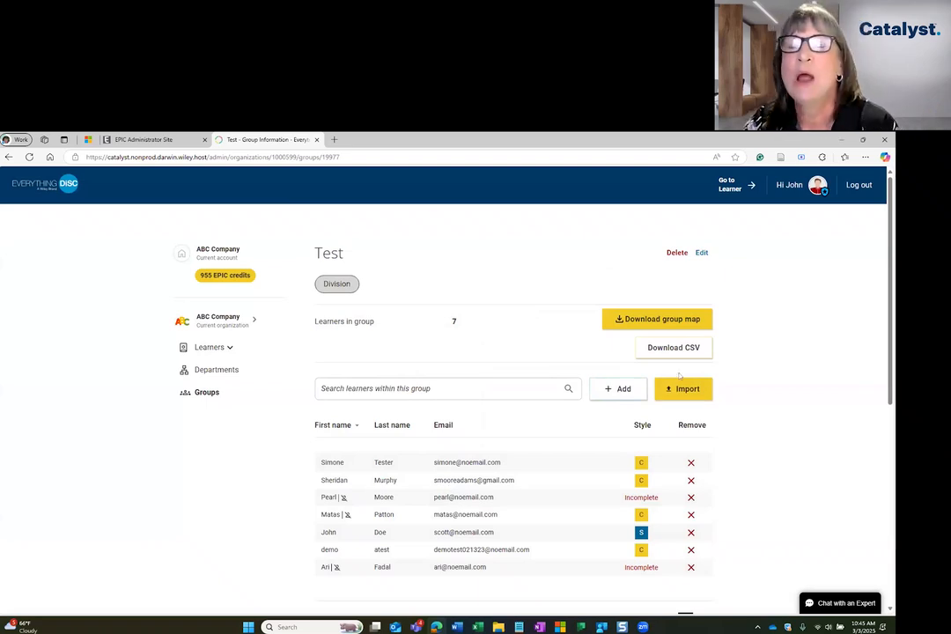
Export the Test group's learner list as Test.csv
{"action": "scroll", "coordinate": [780, 444], "scroll_direction": "down", "scroll_amount": 3}
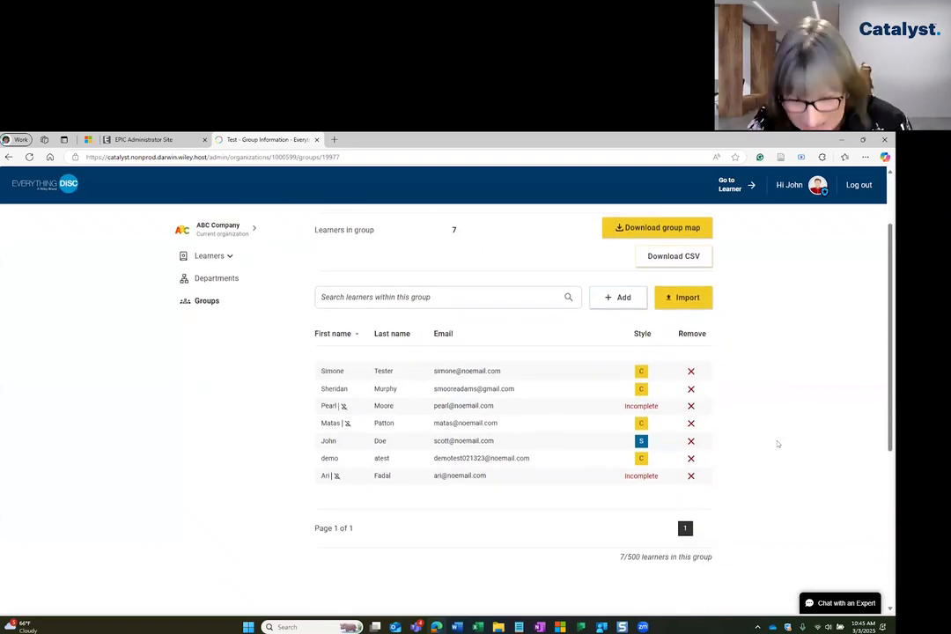
{"action": "scroll", "coordinate": [780, 480], "scroll_direction": "up", "scroll_amount": 2}
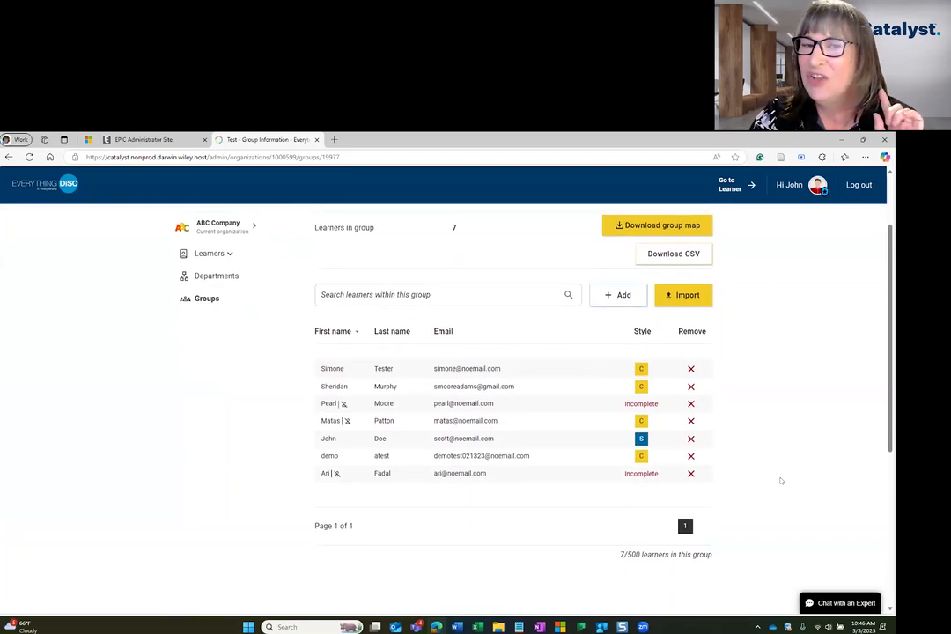
{"action": "scroll", "coordinate": [778, 481], "scroll_direction": "up", "scroll_amount": 1}
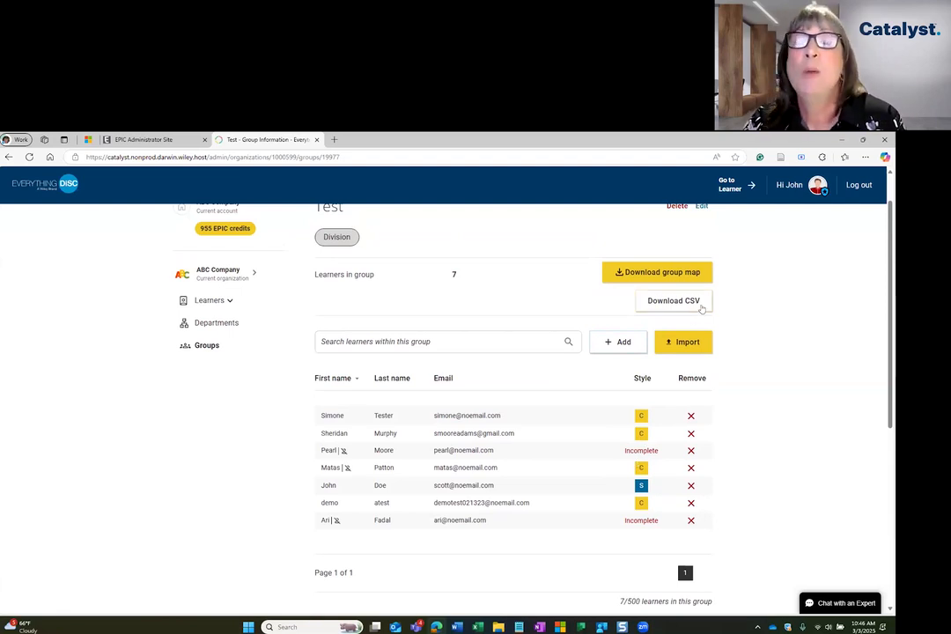
{"action": "left_click", "coordinate": [674, 302]}
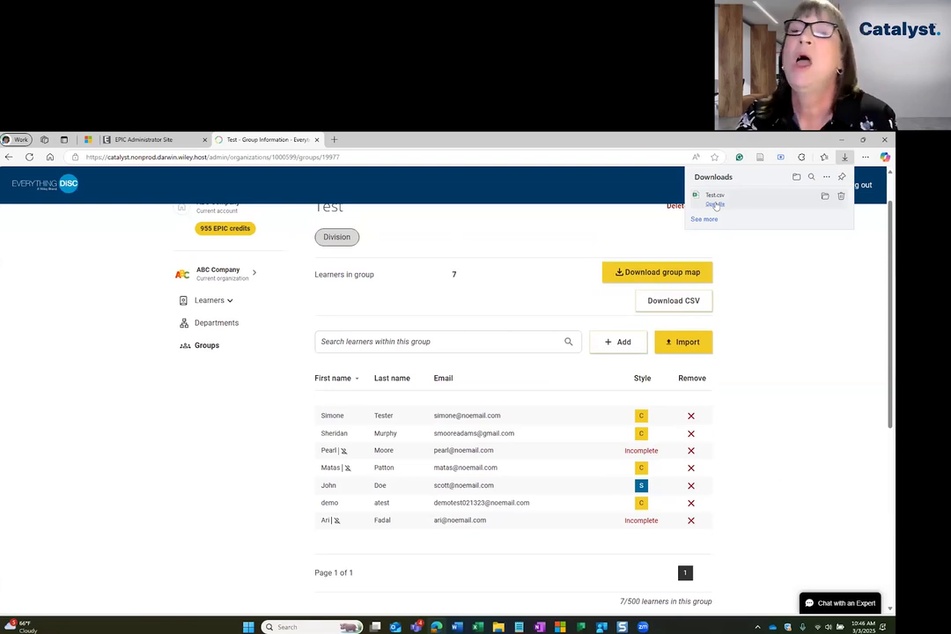
{"action": "left_click", "coordinate": [717, 205]}
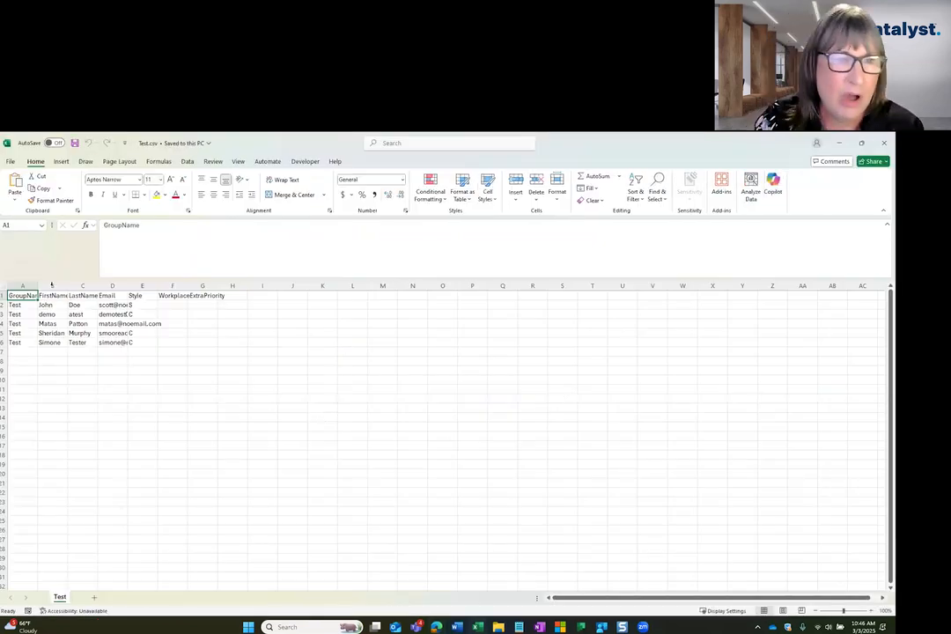
{"action": "double_click", "coordinate": [38, 285]}
{"action": "double_click", "coordinate": [76, 285]}
{"action": "double_click", "coordinate": [139, 285]}
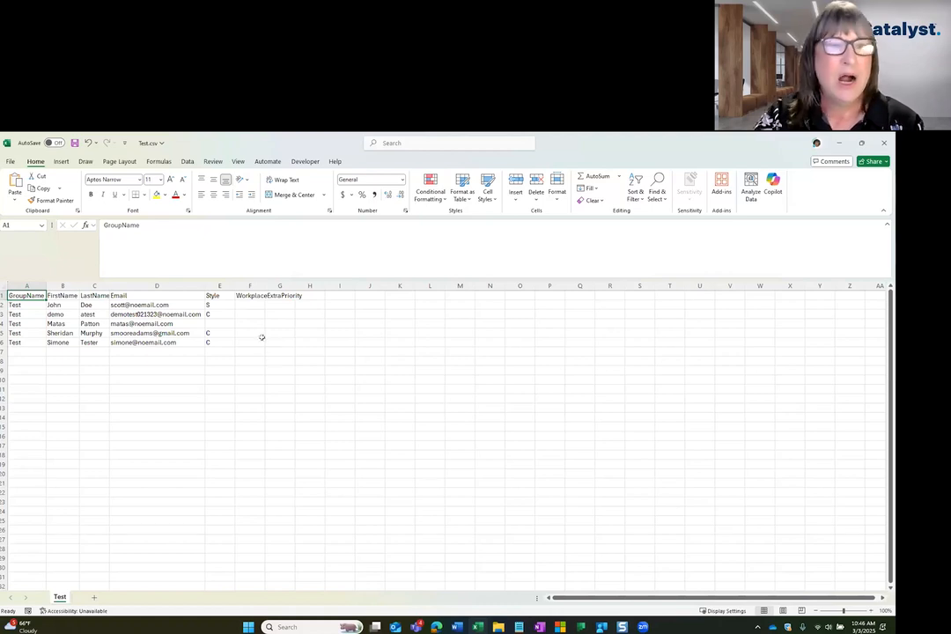
{"action": "left_click", "coordinate": [2, 324]}
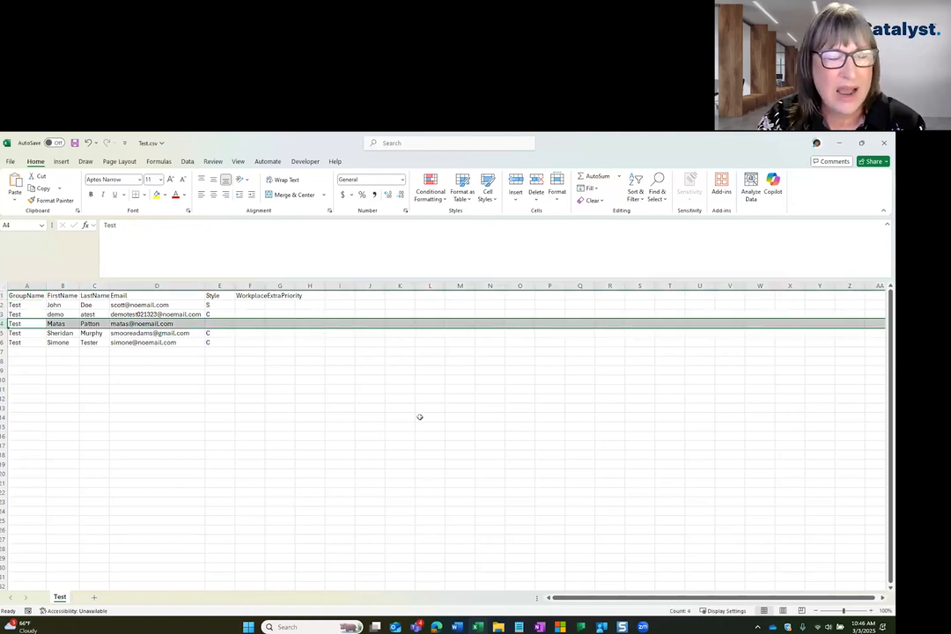
{"action": "left_click", "coordinate": [214, 323]}
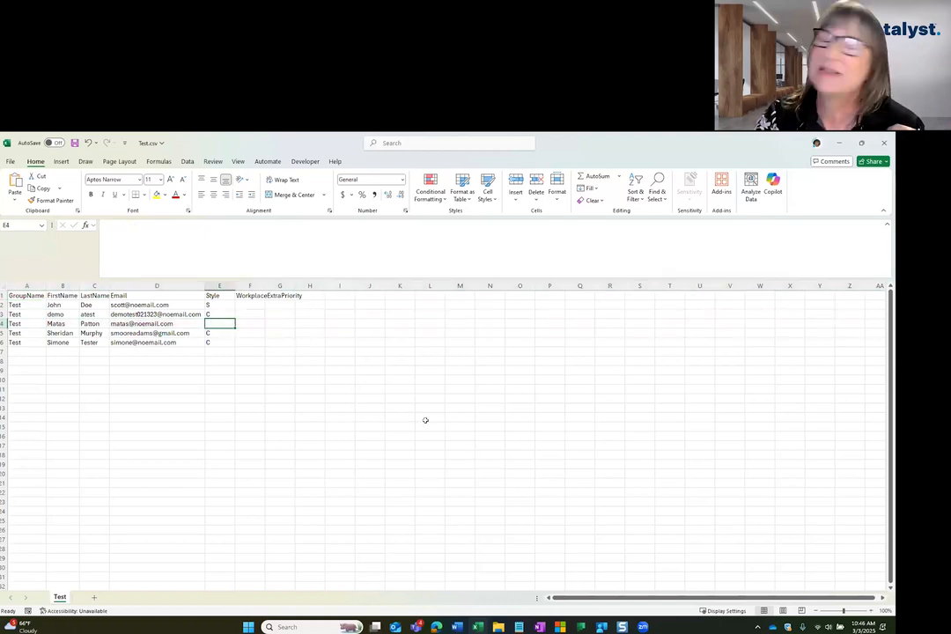
{"action": "left_click", "coordinate": [883, 141]}
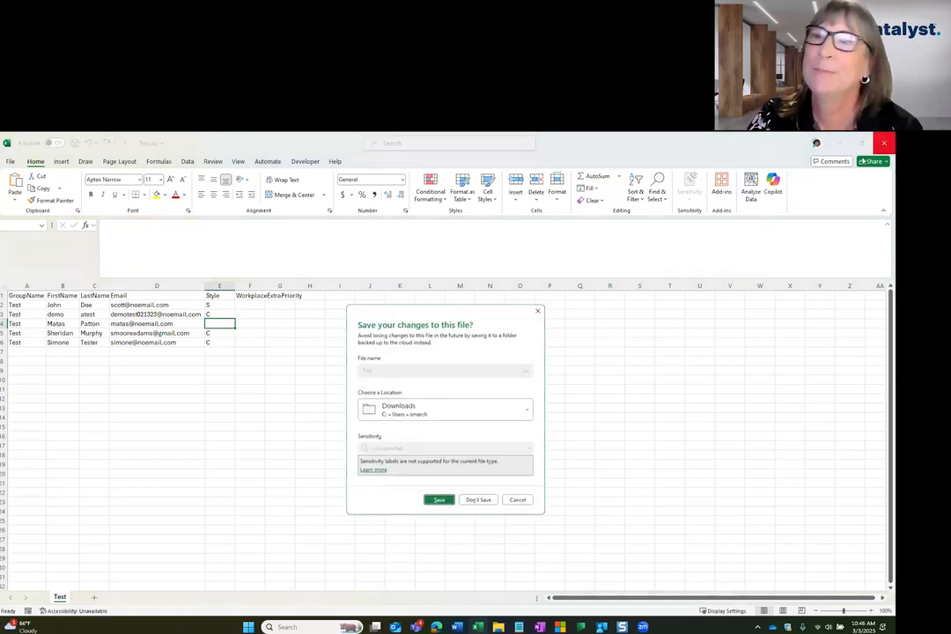
{"action": "left_click", "coordinate": [522, 504]}
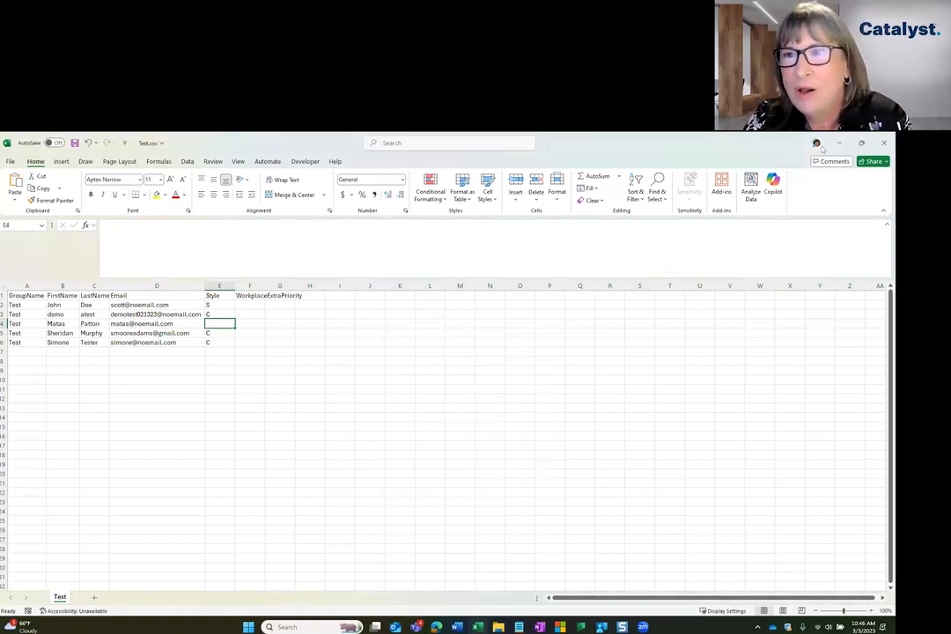
Minimize Excel and save the Test group's DiSC map as Test-disc-group.png
{"action": "left_click", "coordinate": [839, 144]}
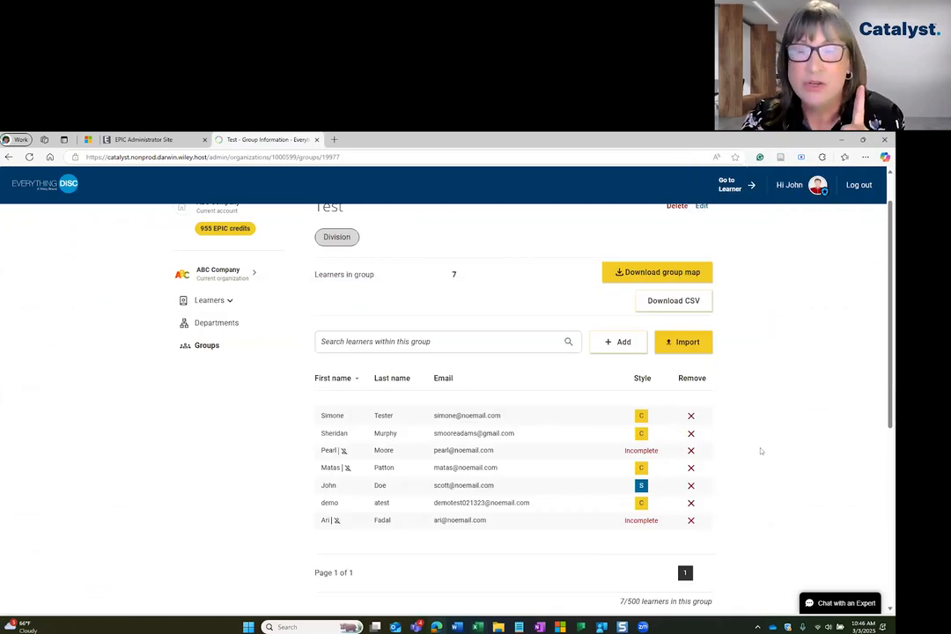
{"action": "left_click", "coordinate": [683, 274]}
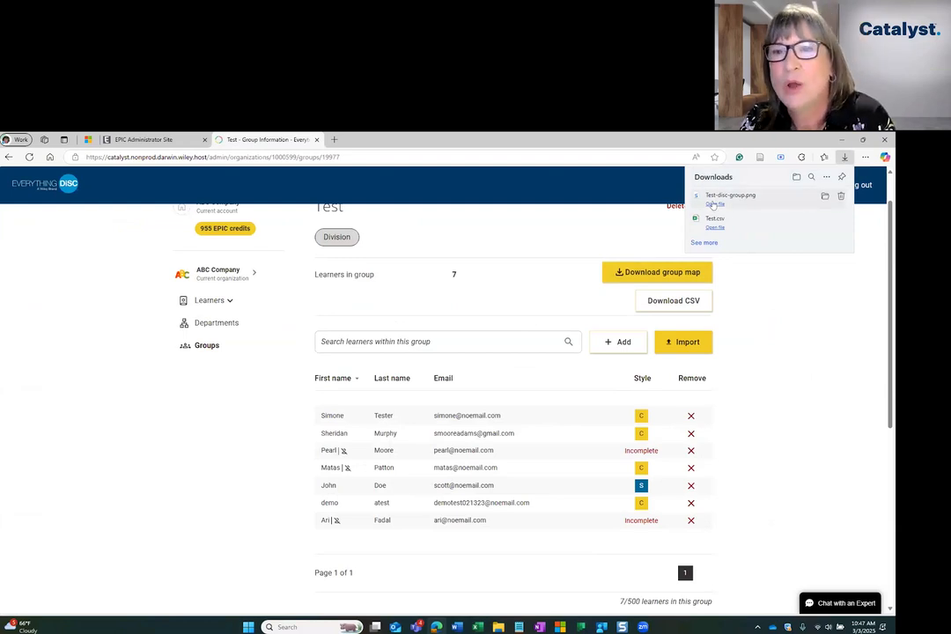
{"action": "left_click", "coordinate": [714, 204]}
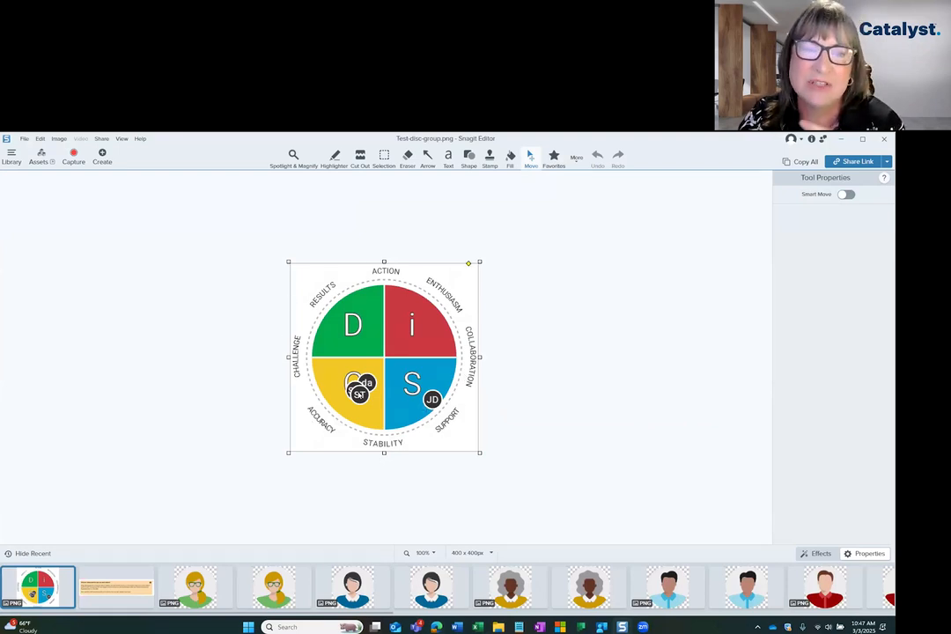
{"action": "left_click", "coordinate": [841, 139]}
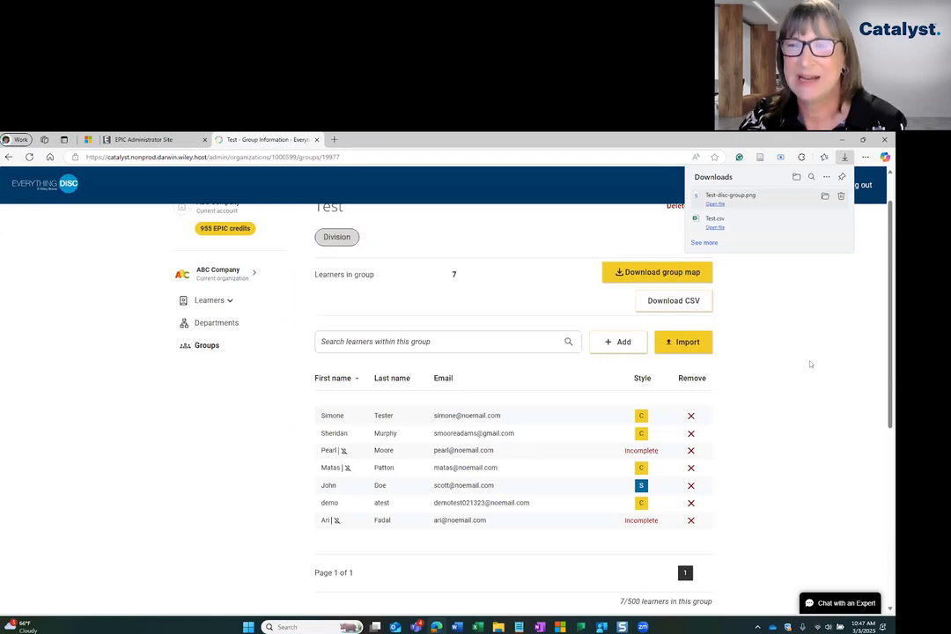
Close the Edge downloads flyout to show the Test group's 7 learners, two still Incomplete
{"action": "left_click", "coordinate": [811, 364]}
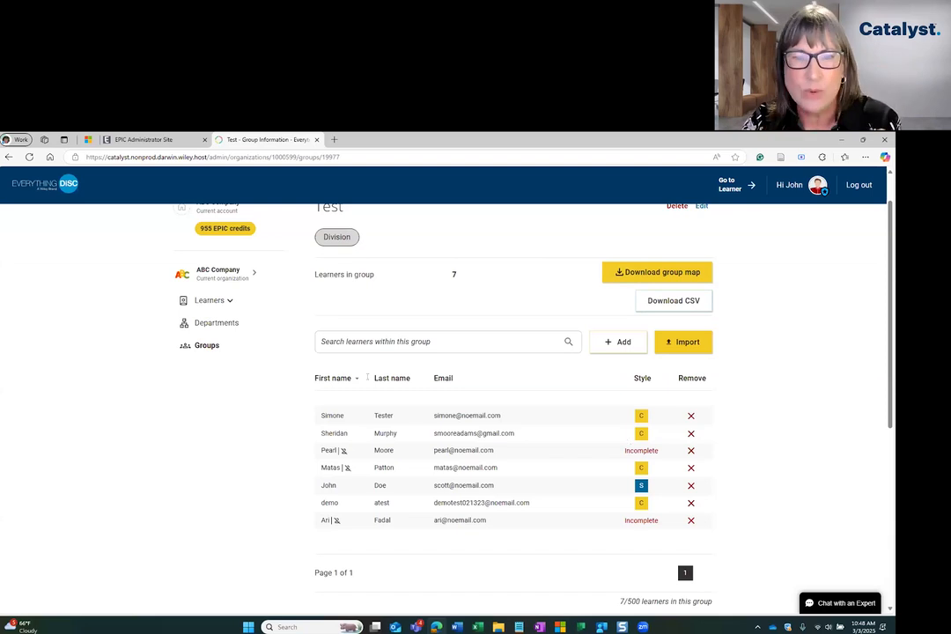
{"action": "scroll", "coordinate": [508, 404], "scroll_direction": "up", "scroll_amount": 1}
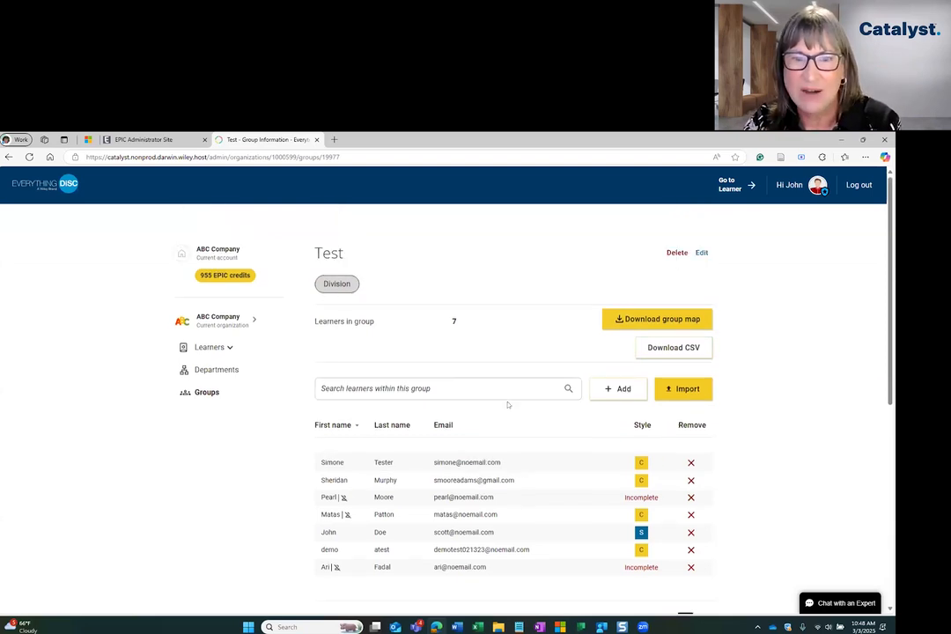
Check ABC Company's private groups, then return to Shared Groups, where Test shows seven learners
{"action": "left_click", "coordinate": [208, 392]}
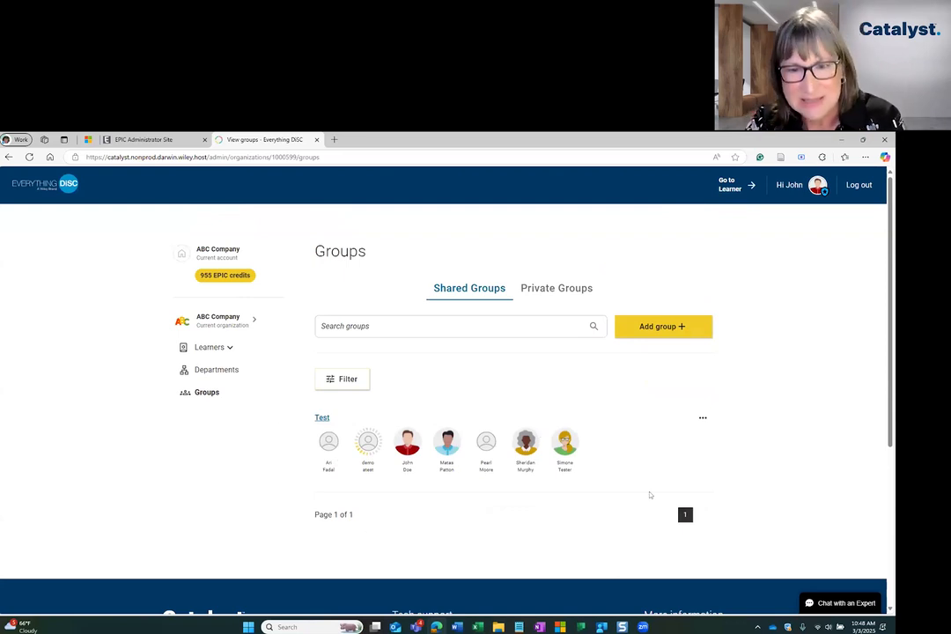
{"action": "left_click", "coordinate": [563, 289]}
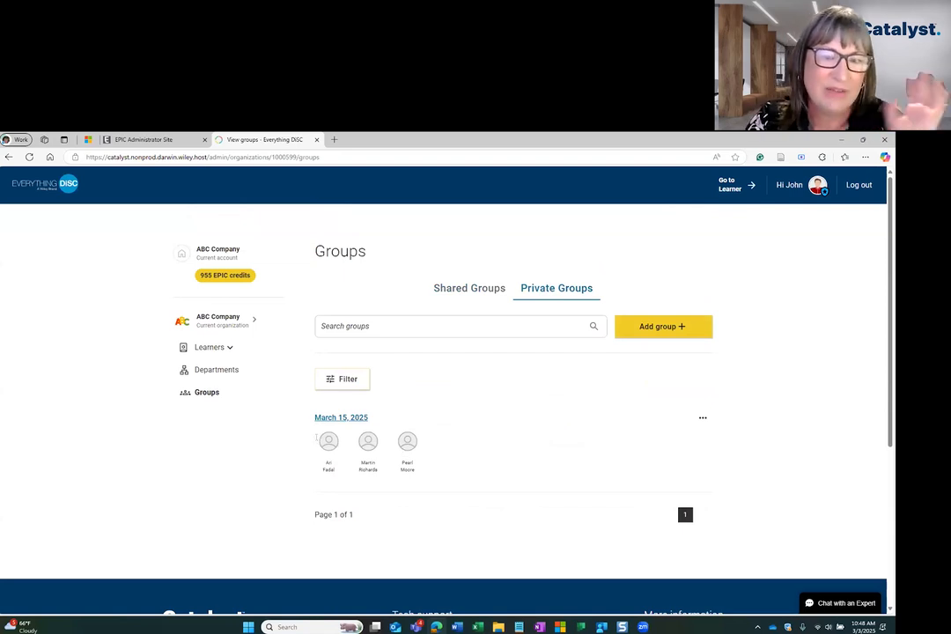
{"action": "left_click", "coordinate": [469, 288]}
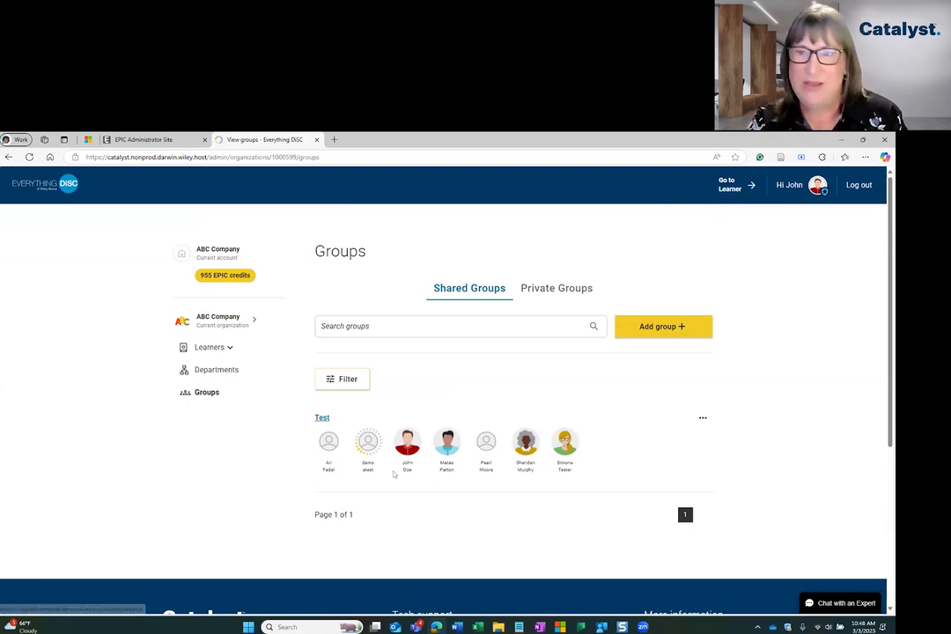
Switch to the learner side and look through the Test group's map
{"action": "left_click", "coordinate": [731, 189]}
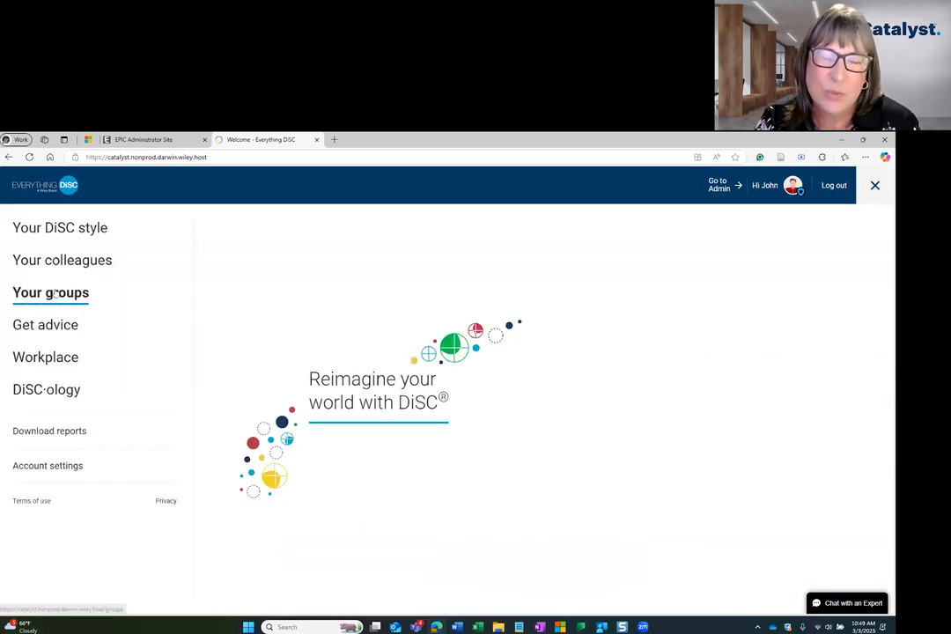
{"action": "left_click", "coordinate": [58, 295]}
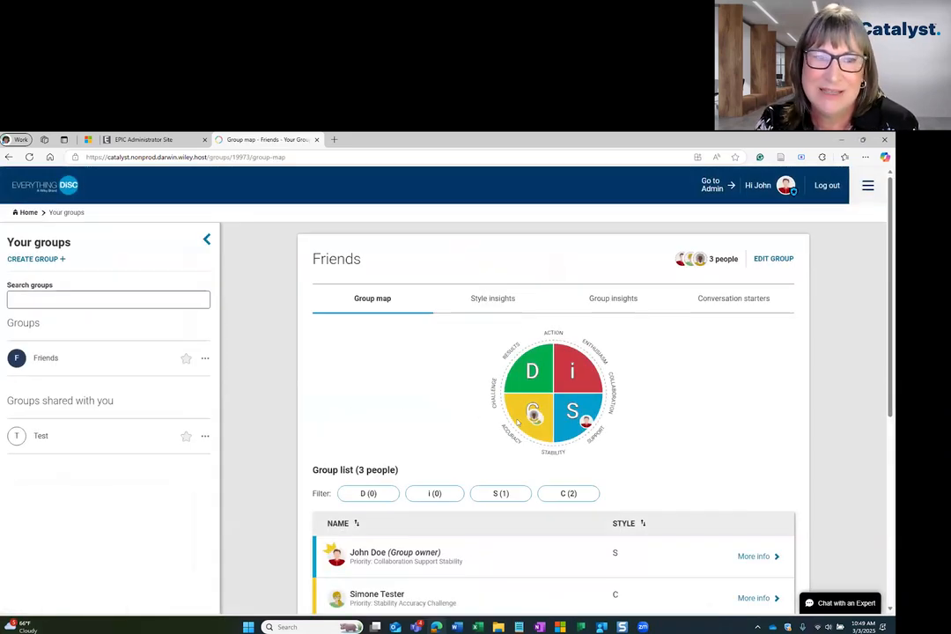
{"action": "left_click", "coordinate": [41, 436]}
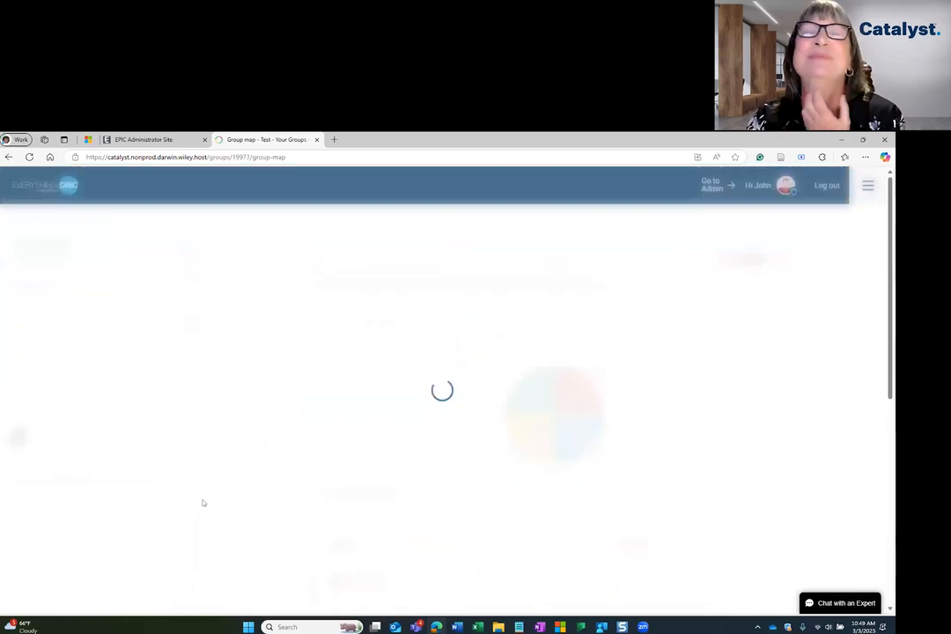
{"action": "scroll", "coordinate": [616, 531], "scroll_direction": "down", "scroll_amount": 3}
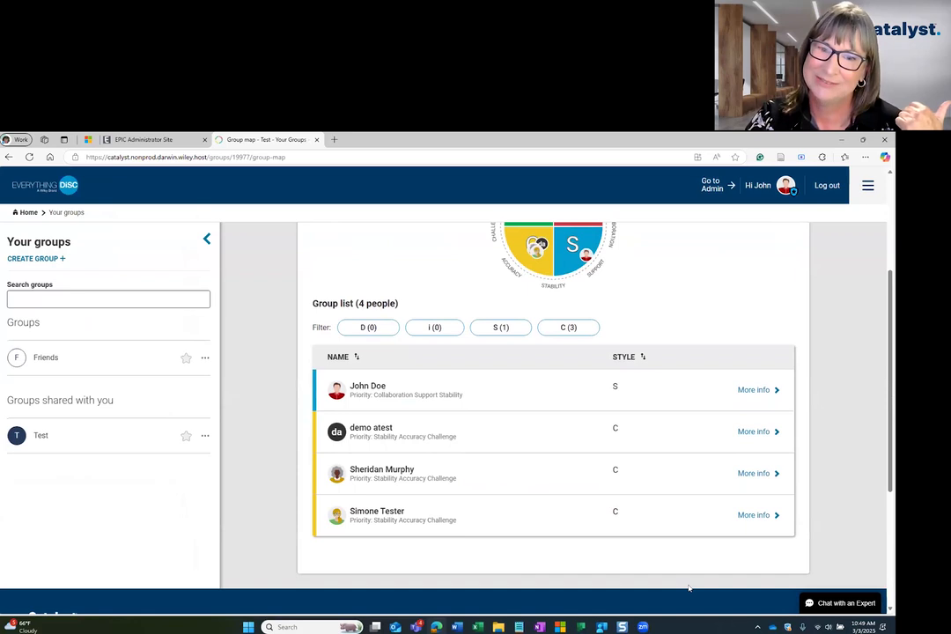
{"action": "scroll", "coordinate": [690, 587], "scroll_direction": "up", "scroll_amount": 2}
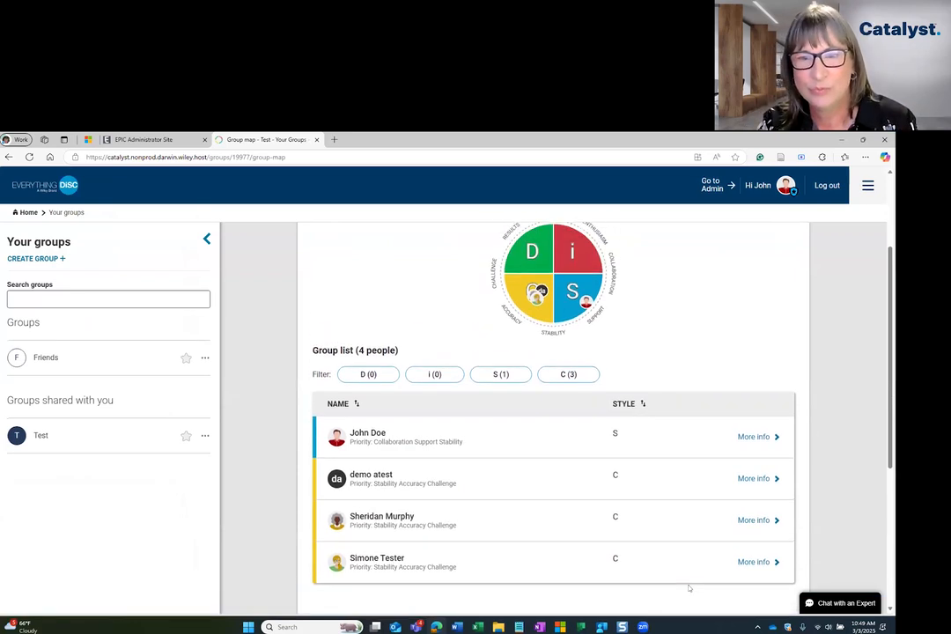
{"action": "scroll", "coordinate": [689, 587], "scroll_direction": "down", "scroll_amount": 1}
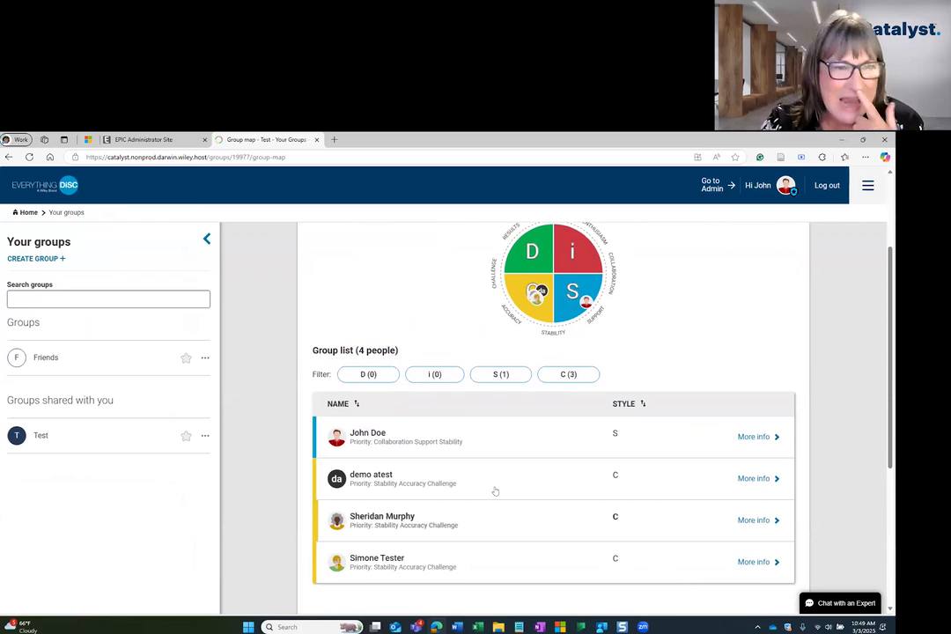
Compare the Friends group's map against the Test group's map
{"action": "left_click", "coordinate": [46, 358]}
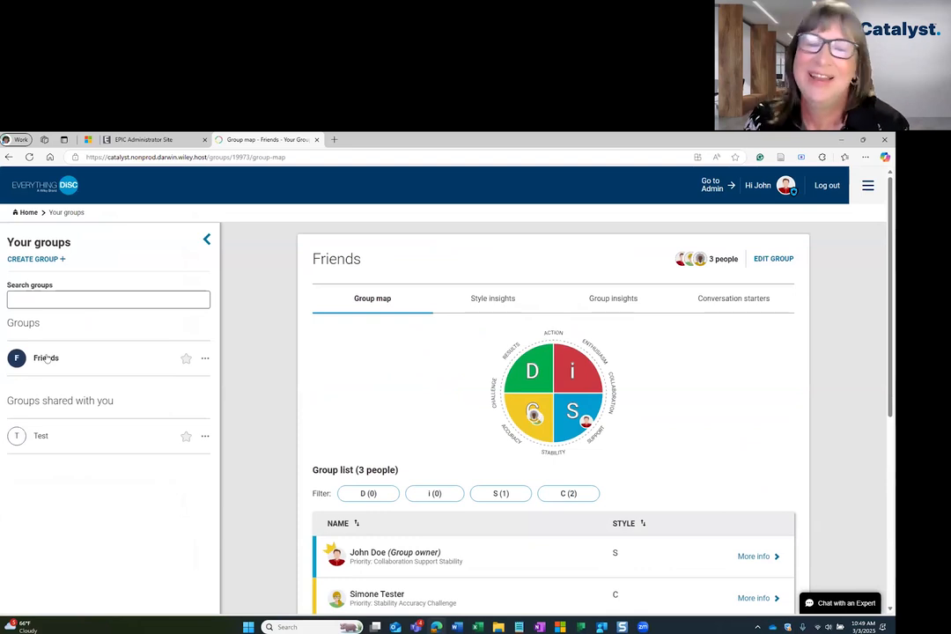
{"action": "scroll", "coordinate": [531, 529], "scroll_direction": "down", "scroll_amount": 2}
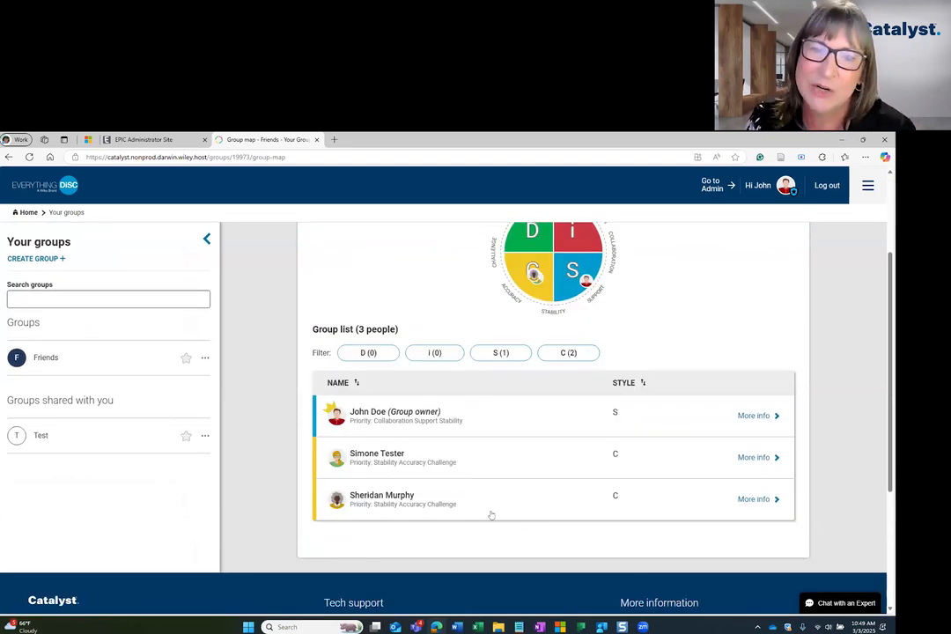
{"action": "scroll", "coordinate": [361, 410], "scroll_direction": "up", "scroll_amount": 1}
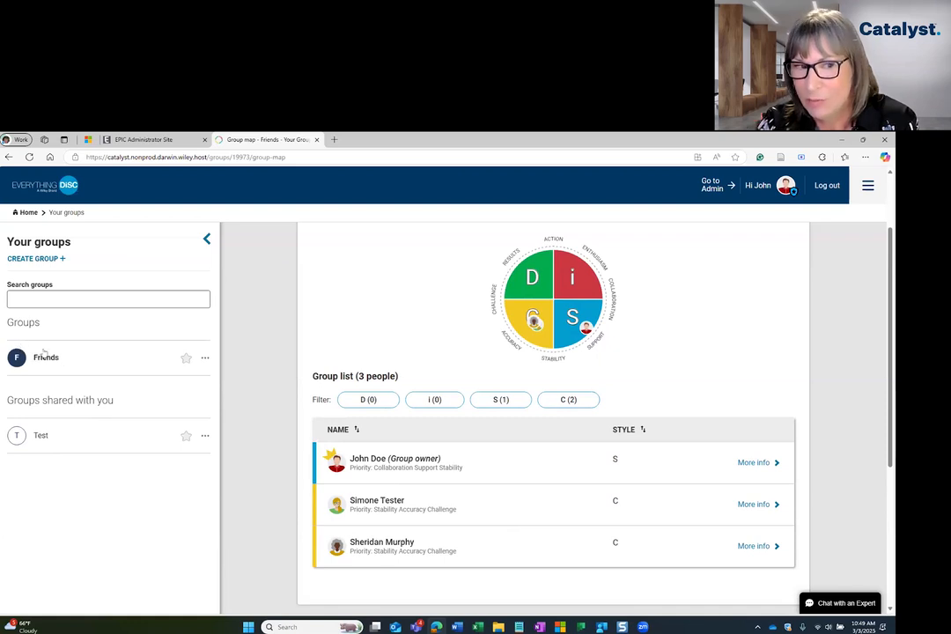
{"action": "left_click", "coordinate": [35, 436]}
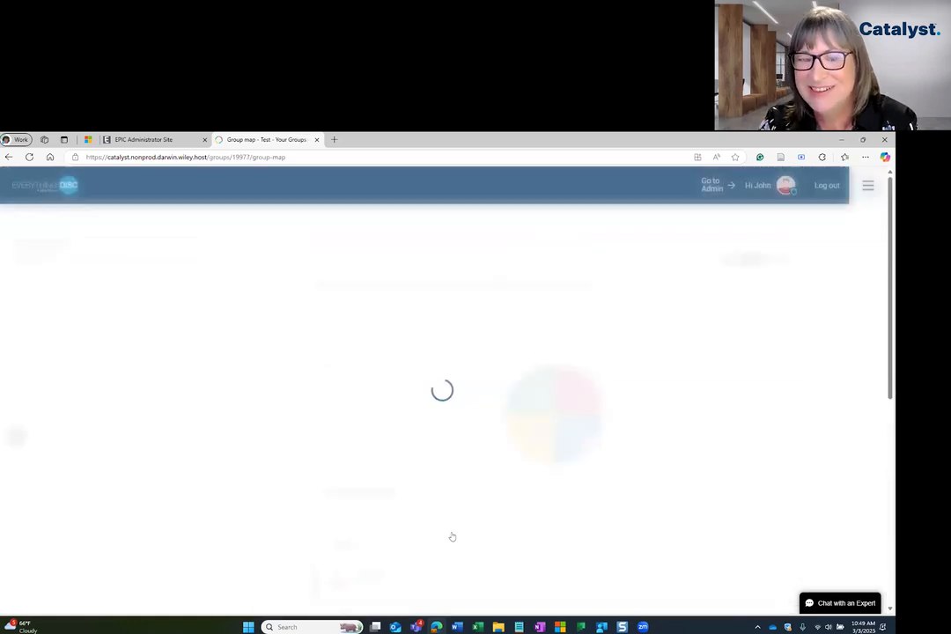
{"action": "scroll", "coordinate": [344, 515], "scroll_direction": "down", "scroll_amount": 1}
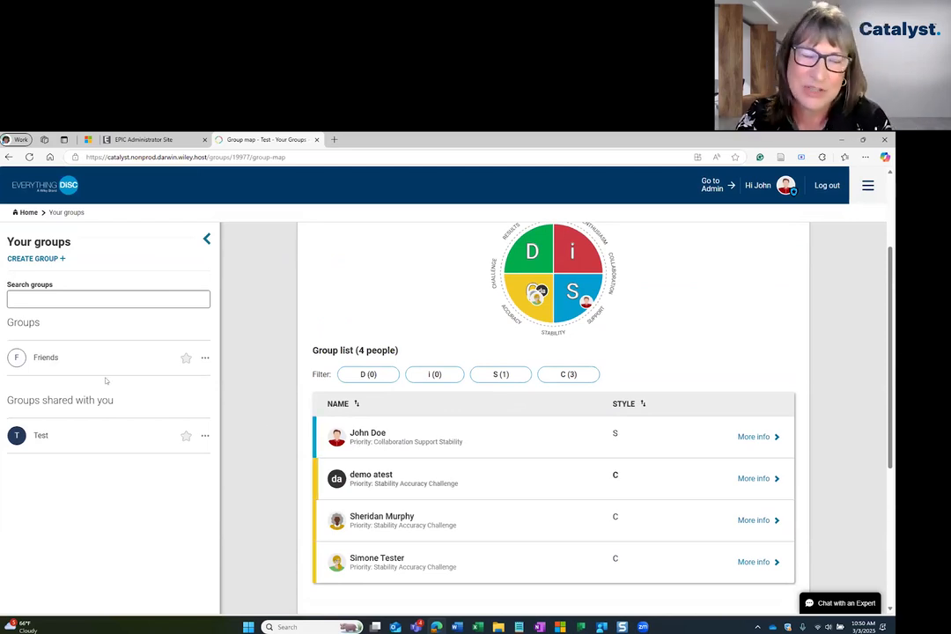
{"action": "left_click", "coordinate": [49, 358]}
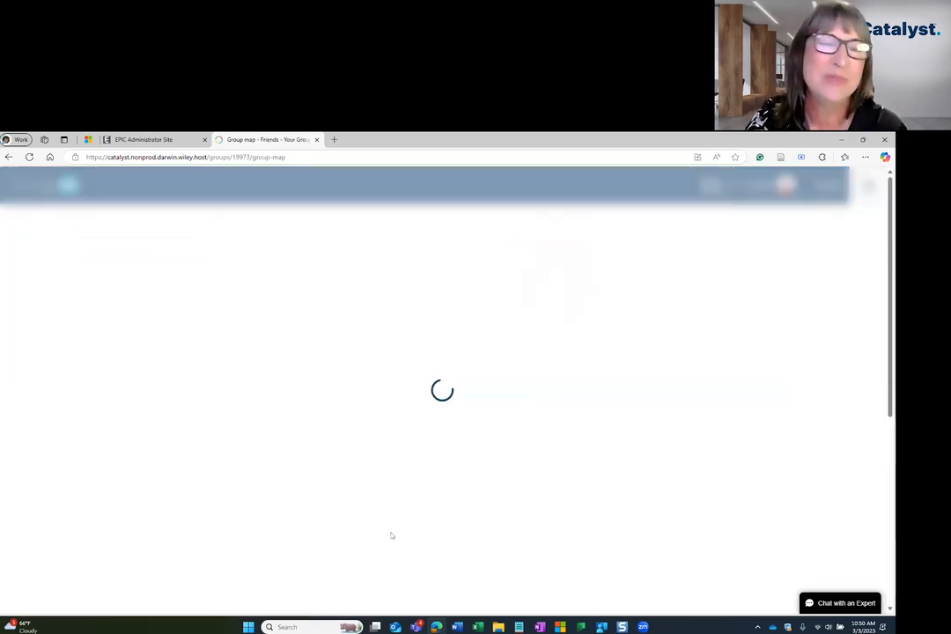
{"action": "scroll", "coordinate": [368, 543], "scroll_direction": "down", "scroll_amount": 1}
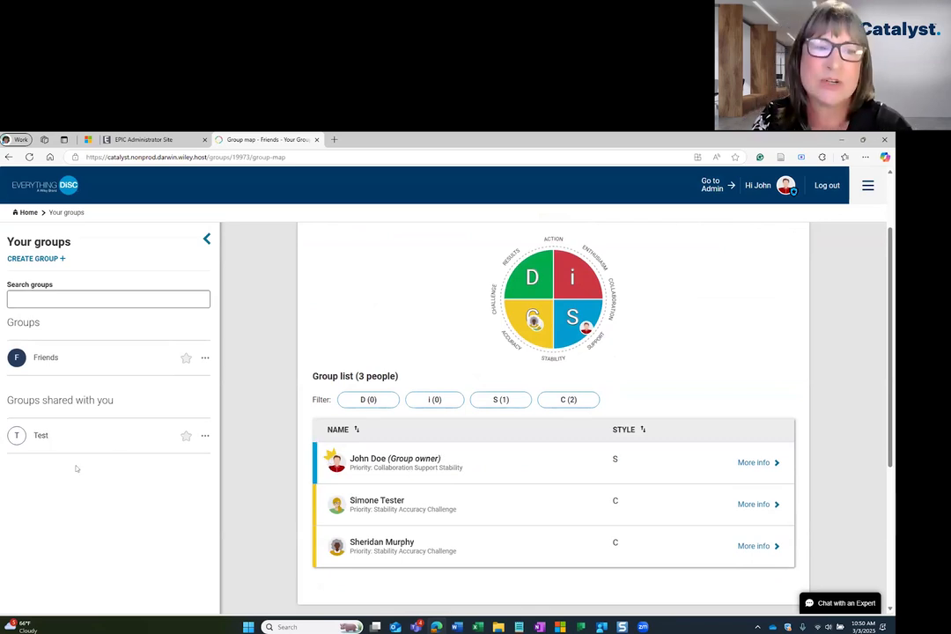
Review the four-person Test group map once more, then return to the admin side
{"action": "left_click", "coordinate": [41, 435]}
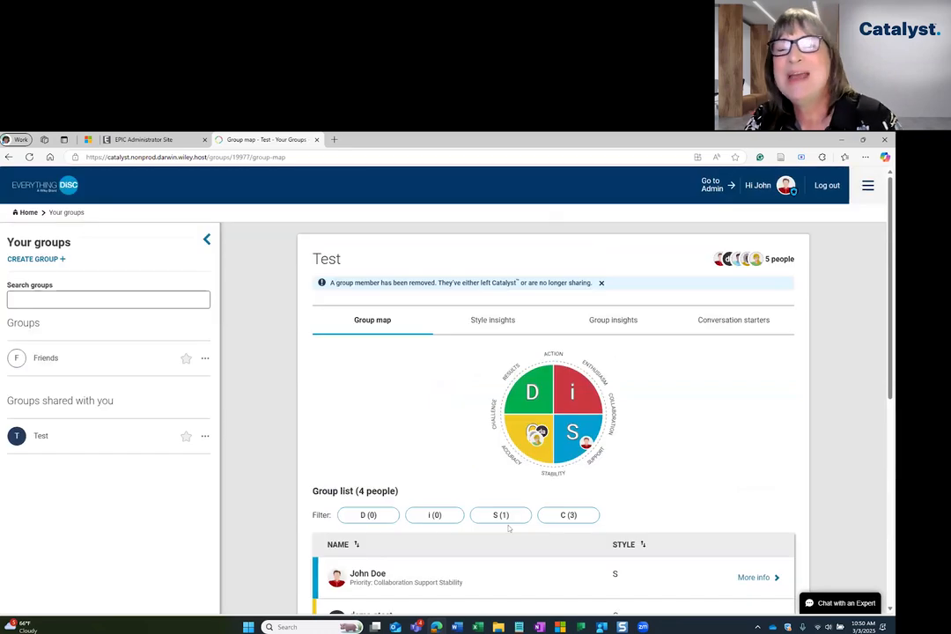
{"action": "scroll", "coordinate": [516, 546], "scroll_direction": "down", "scroll_amount": 4}
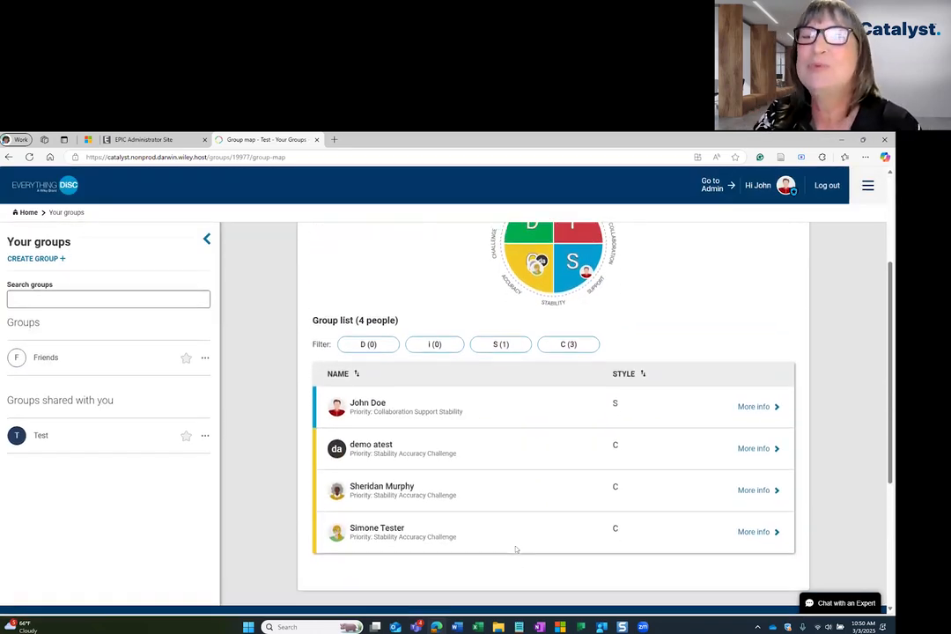
{"action": "scroll", "coordinate": [524, 542], "scroll_direction": "up", "scroll_amount": 1}
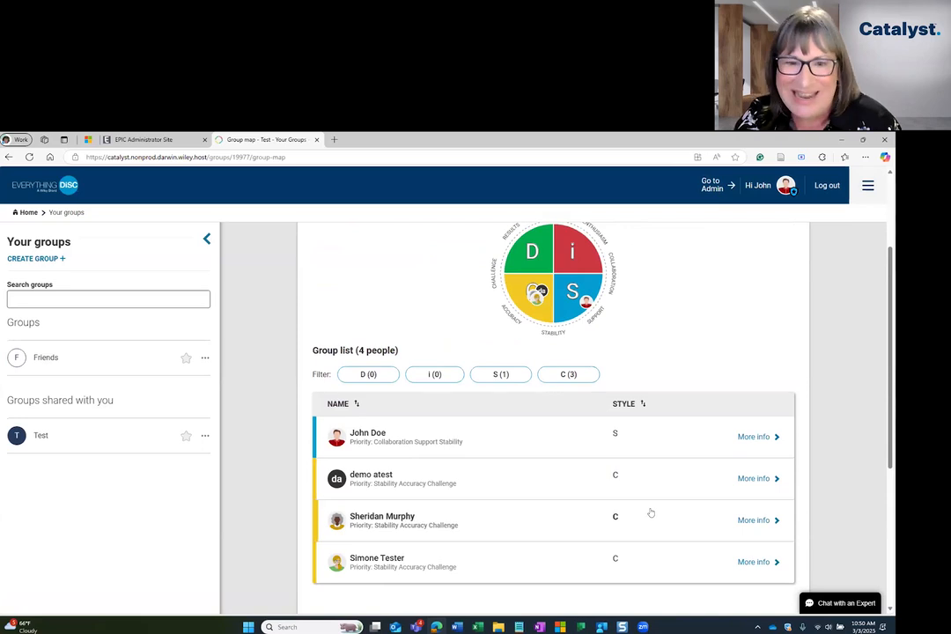
{"action": "scroll", "coordinate": [650, 513], "scroll_direction": "up", "scroll_amount": 2}
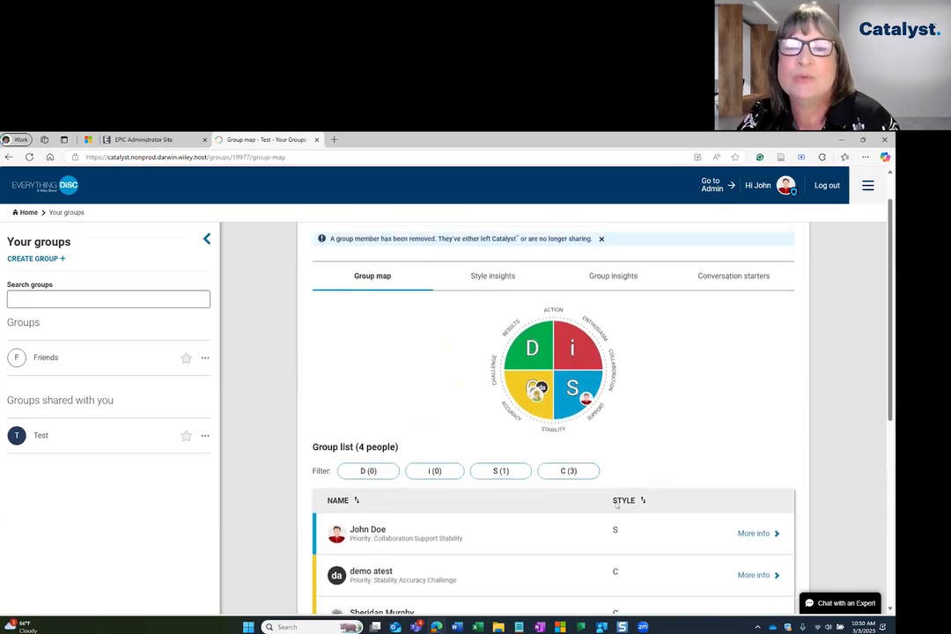
{"action": "scroll", "coordinate": [617, 504], "scroll_direction": "down", "scroll_amount": 1}
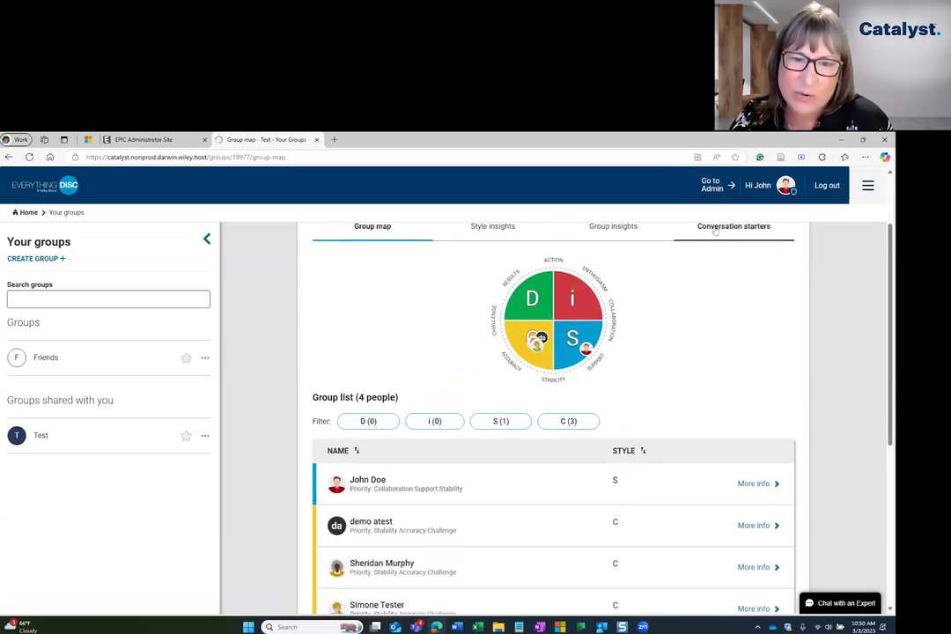
{"action": "left_click", "coordinate": [712, 185]}
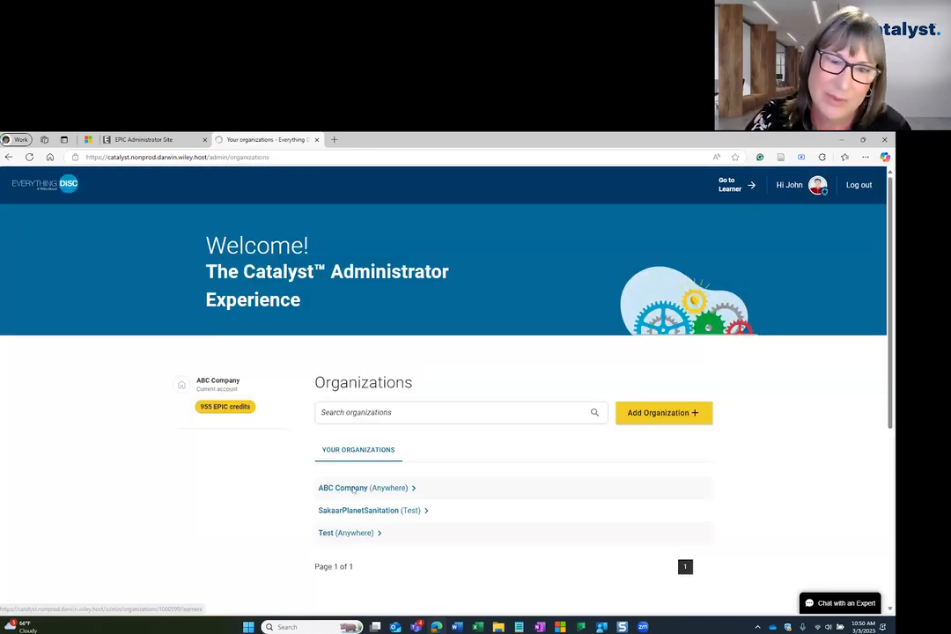
Turn off 'Make group visible' for ABC Company's Test group and remove the S-style learner
{"action": "left_click", "coordinate": [352, 487]}
{"action": "left_click", "coordinate": [206, 391]}
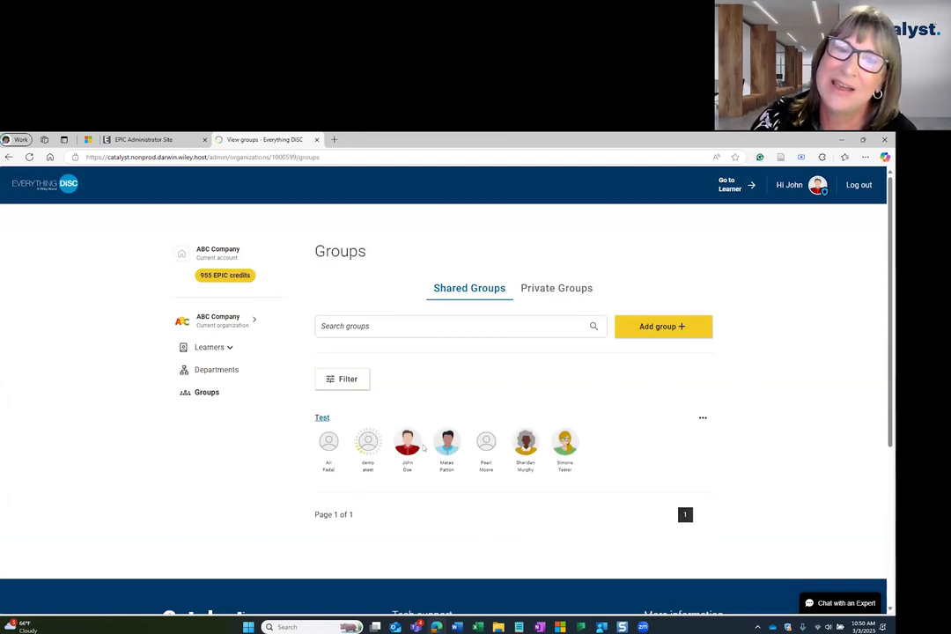
{"action": "left_click", "coordinate": [321, 418]}
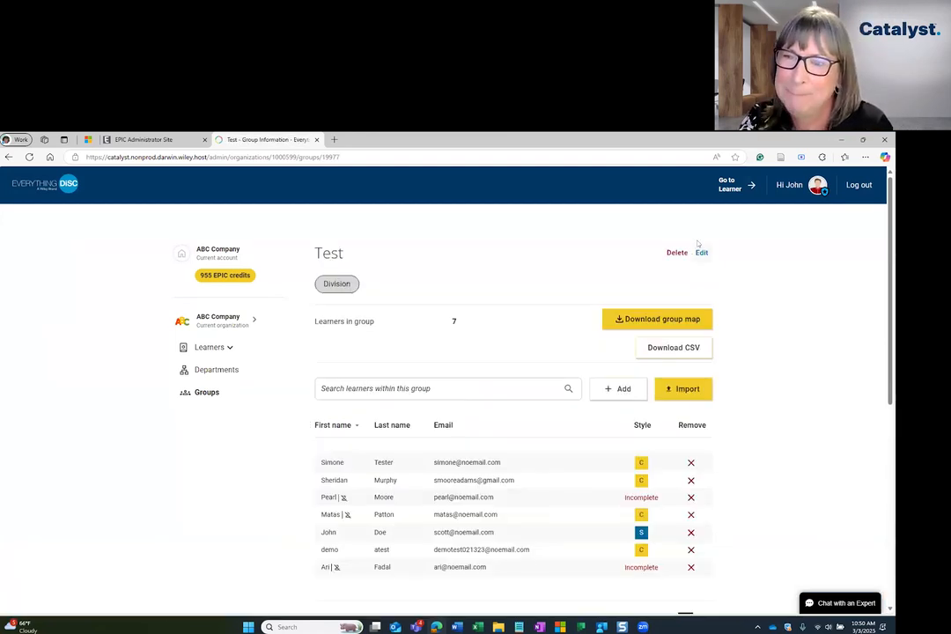
{"action": "left_click", "coordinate": [701, 251]}
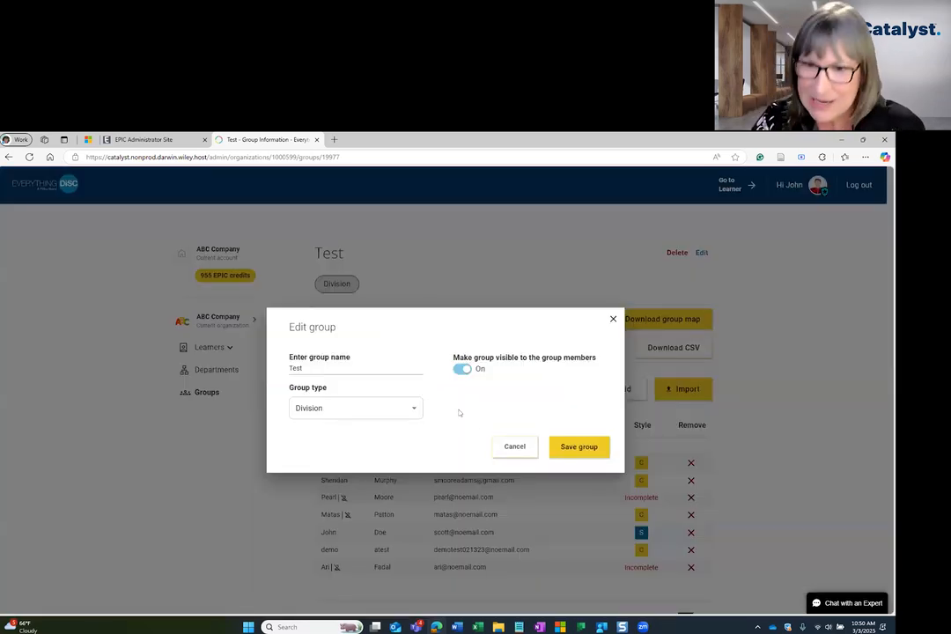
{"action": "left_click", "coordinate": [462, 368]}
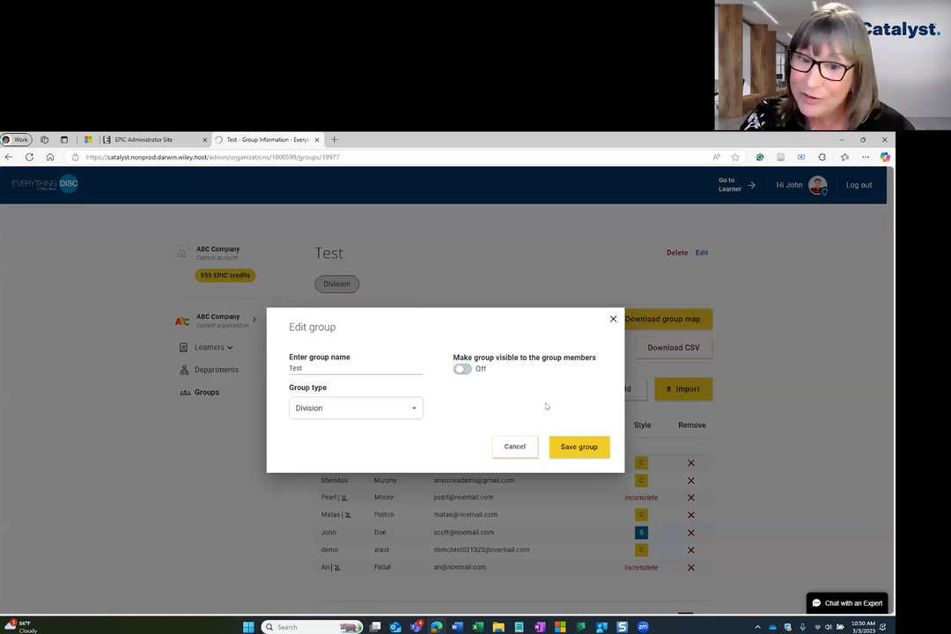
{"action": "left_click", "coordinate": [582, 446]}
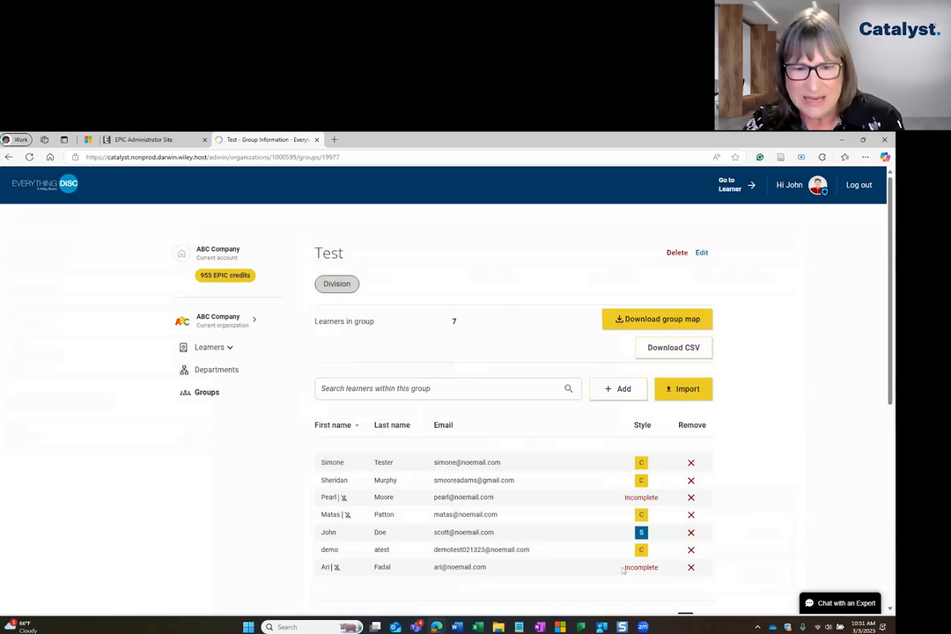
{"action": "left_click", "coordinate": [692, 531]}
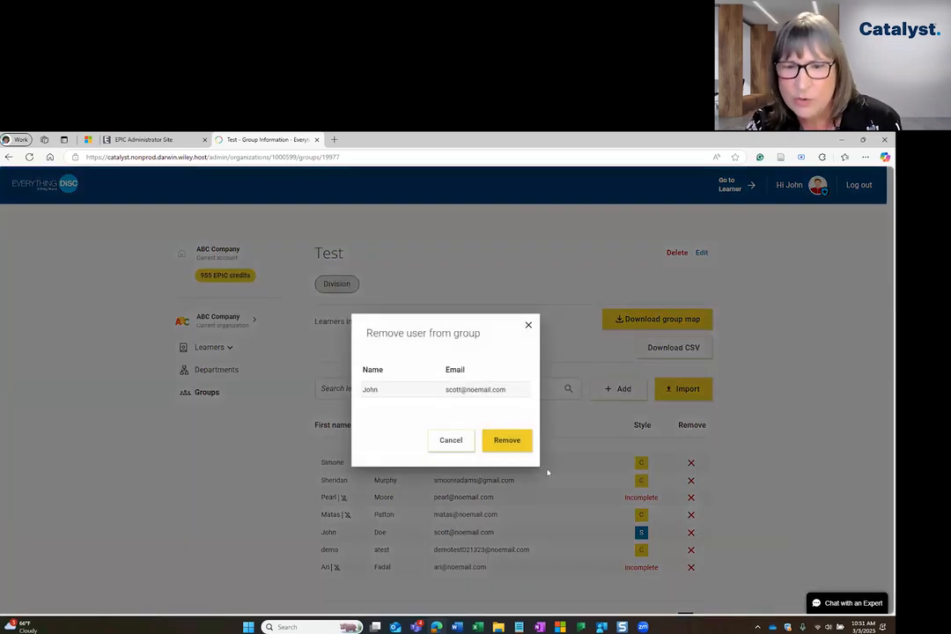
{"action": "left_click", "coordinate": [504, 439]}
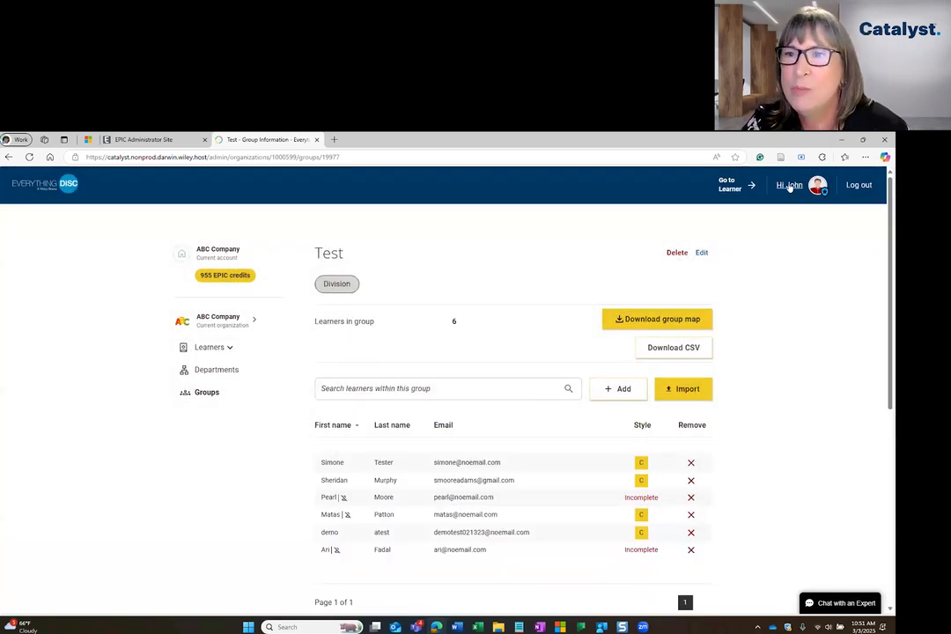
In learner view, confirm the groups menu shows No shared groups and Test is gone
{"action": "left_click", "coordinate": [727, 187]}
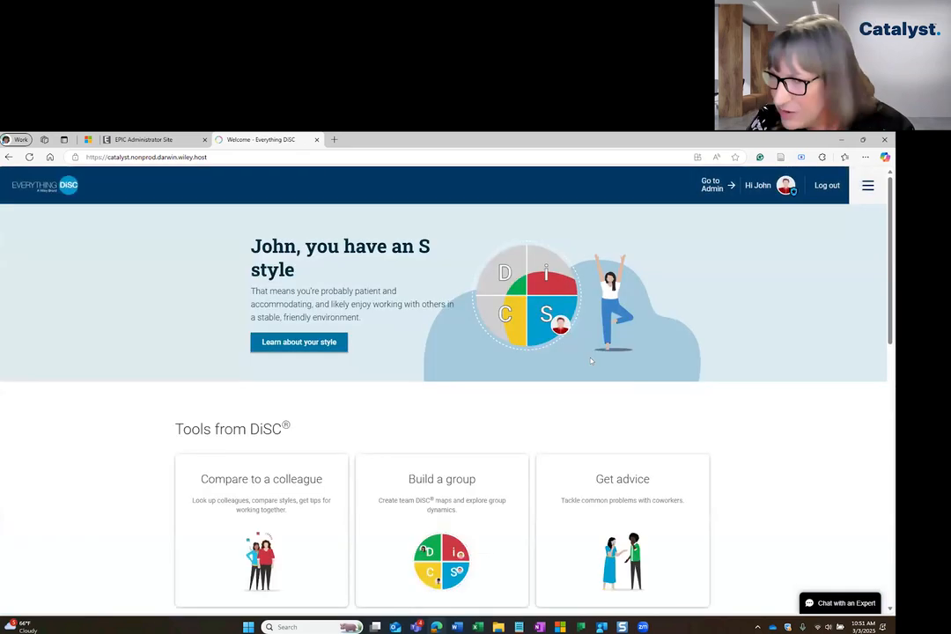
{"action": "left_click", "coordinate": [867, 185]}
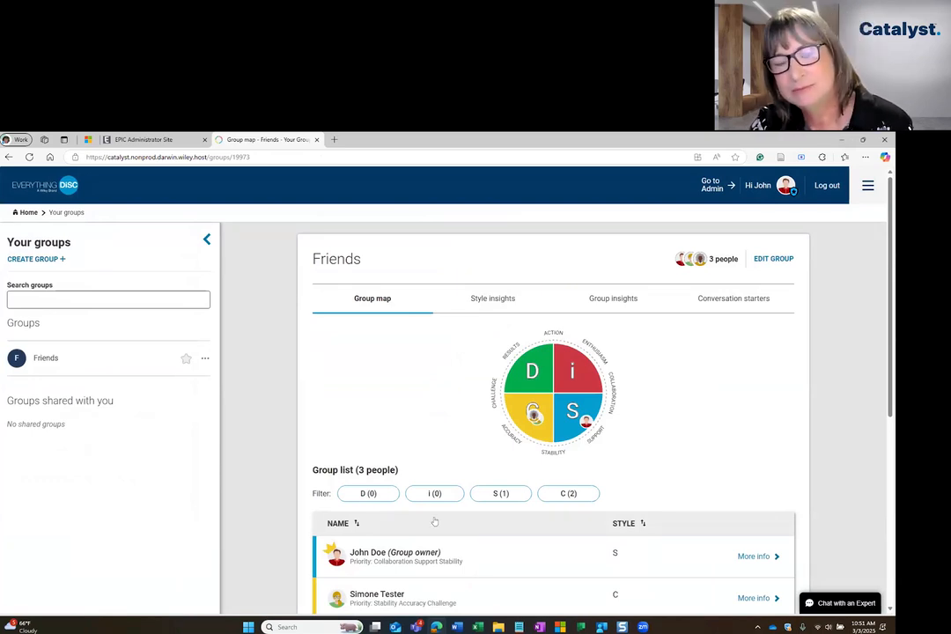
{"action": "scroll", "coordinate": [433, 522], "scroll_direction": "down", "scroll_amount": 1}
{"action": "scroll", "coordinate": [539, 560], "scroll_direction": "down", "scroll_amount": 2}
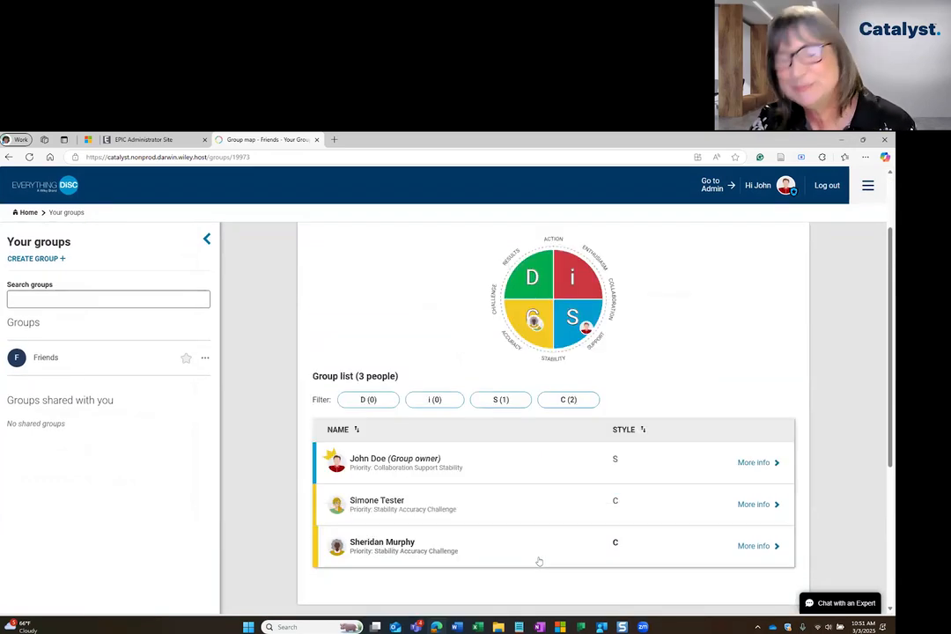
{"action": "scroll", "coordinate": [539, 560], "scroll_direction": "up", "scroll_amount": 1}
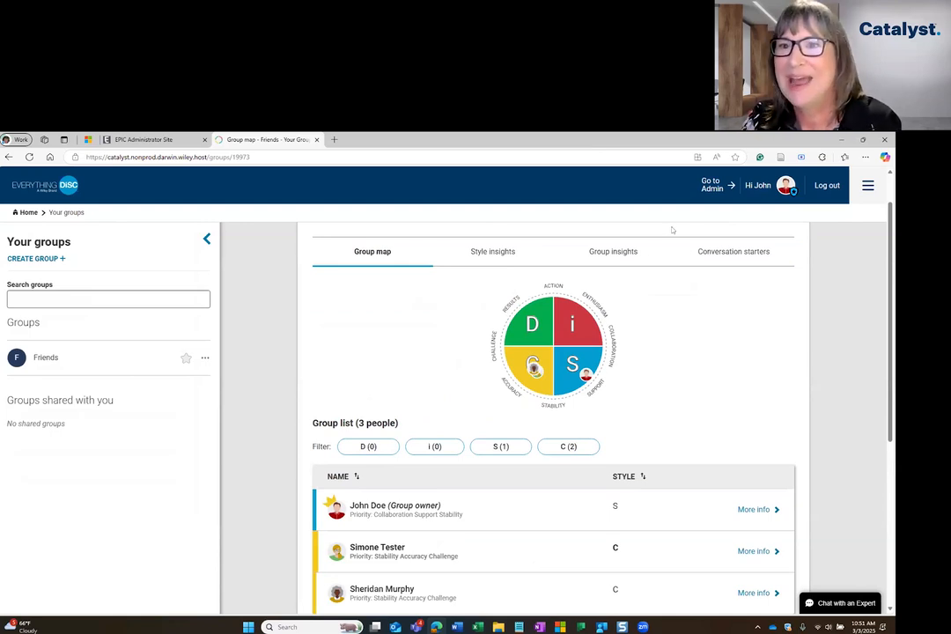
Return to the admin side and open ABC Company's Learners page with eight learners
{"action": "left_click", "coordinate": [713, 185]}
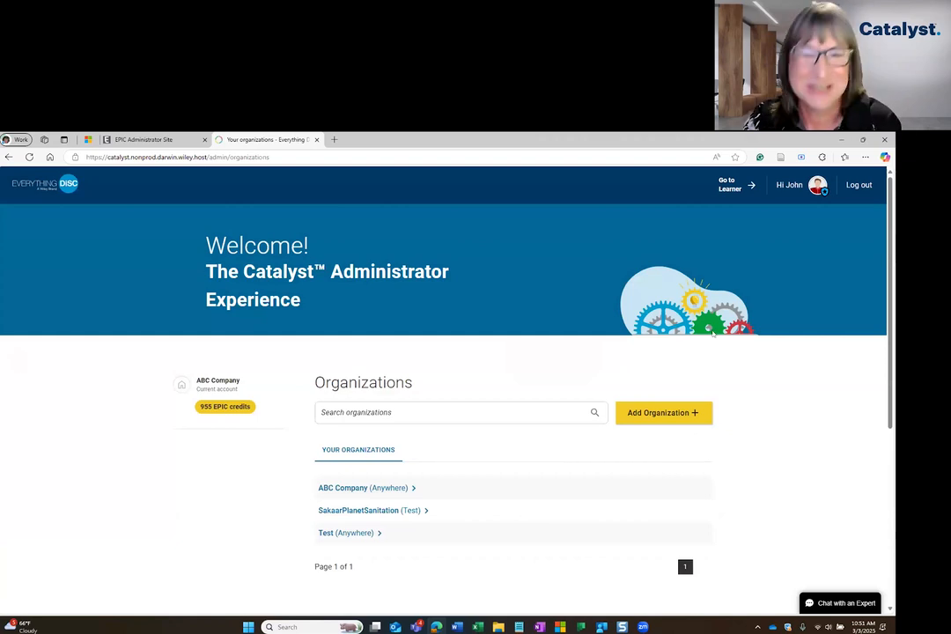
{"action": "left_click", "coordinate": [503, 480]}
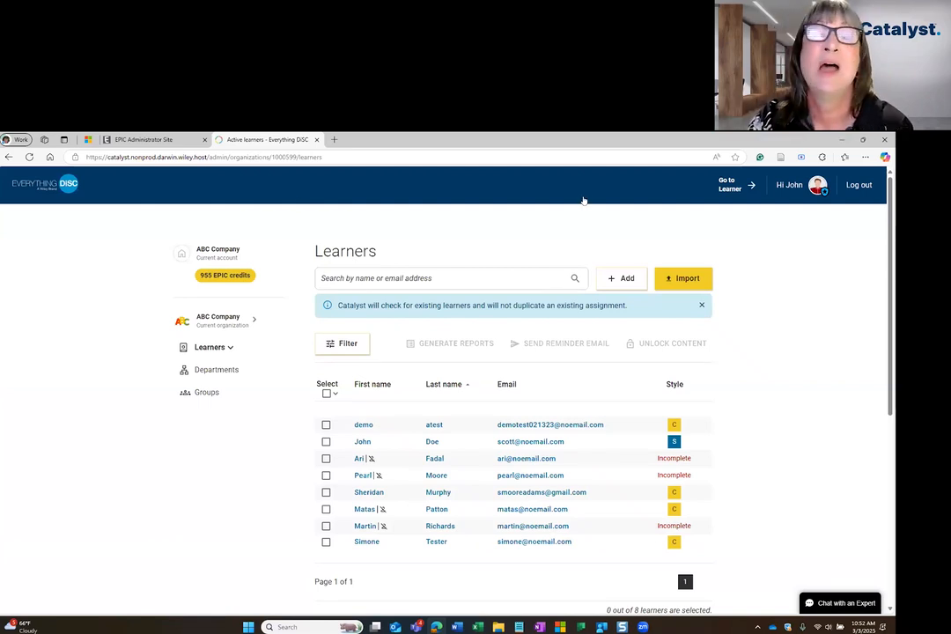
View Help > Technical Documents on the EPIC Administrator Site, then return to the Catalyst learners
{"action": "left_click", "coordinate": [145, 139]}
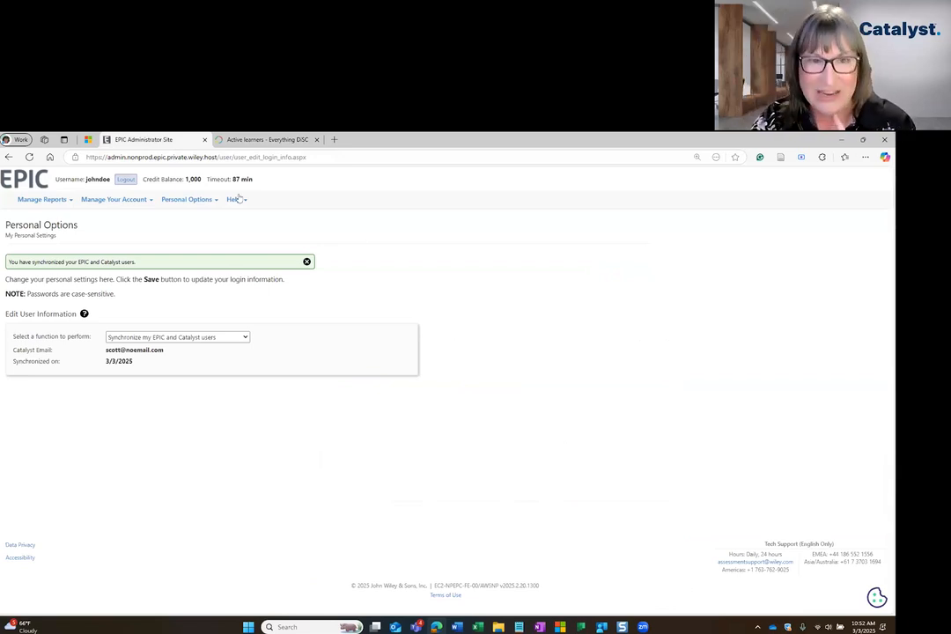
{"action": "mouse_move", "coordinate": [238, 201]}
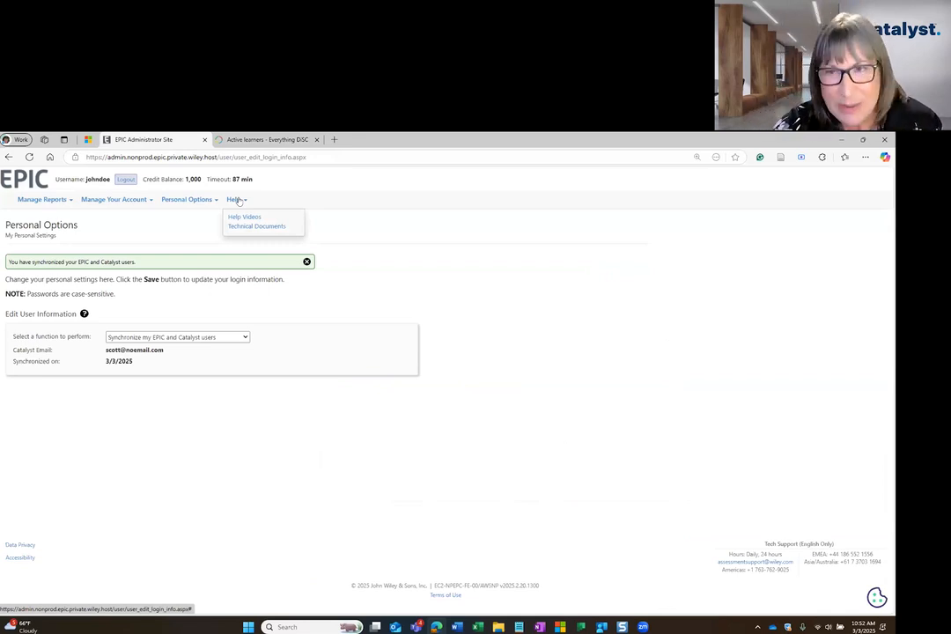
{"action": "left_click", "coordinate": [249, 225]}
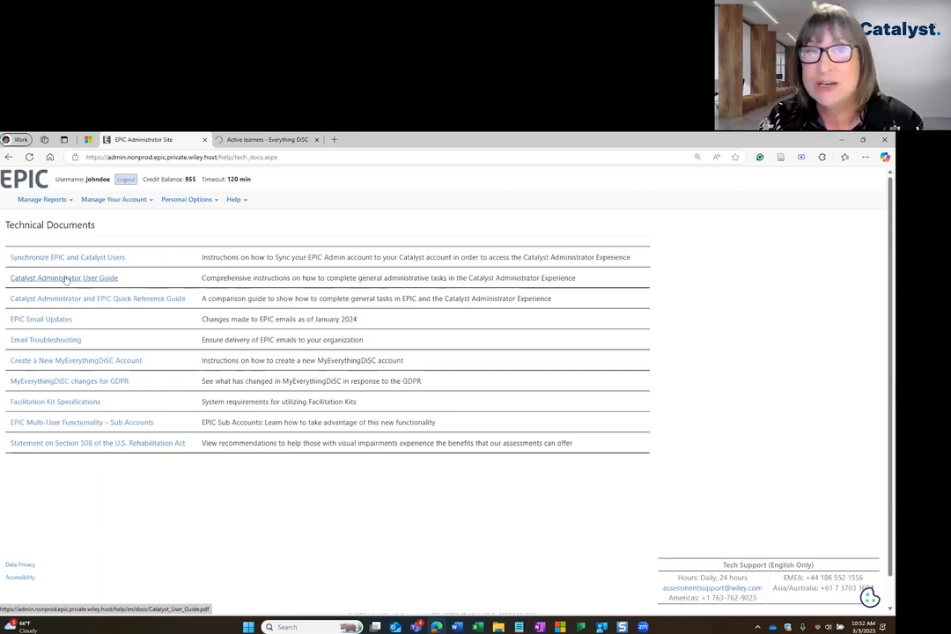
{"action": "left_click", "coordinate": [273, 140]}
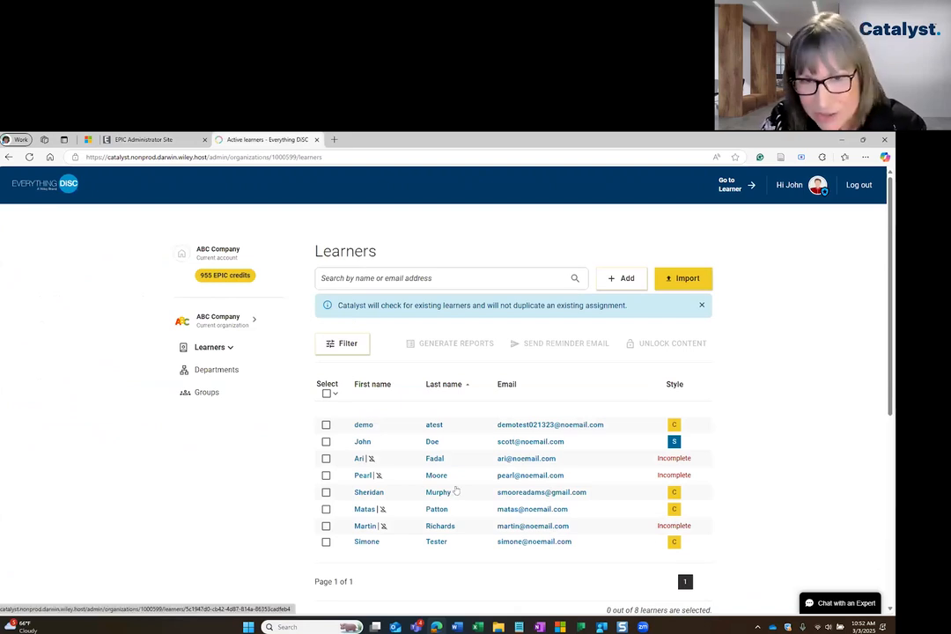